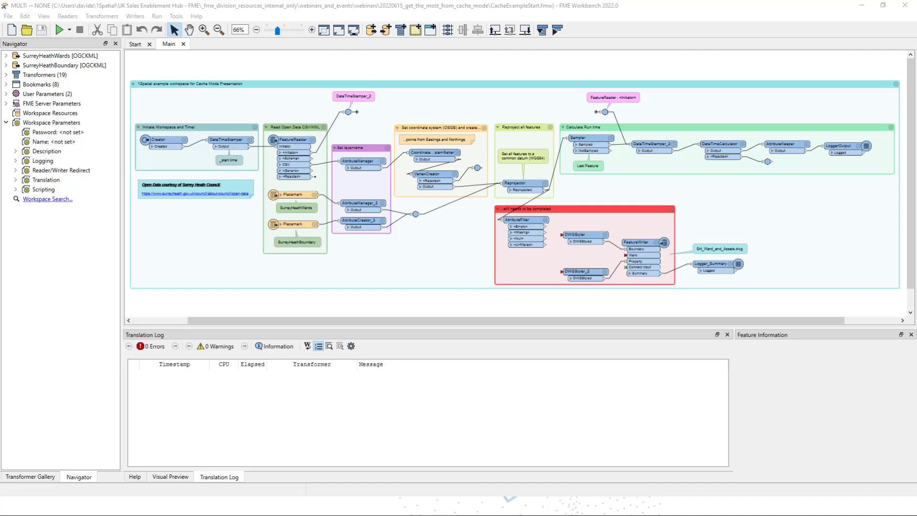
- Run the workspace with the default SurreyHeathWards.kmz and SurreyHeathBoundary.kmz source URLs
click(70, 32)
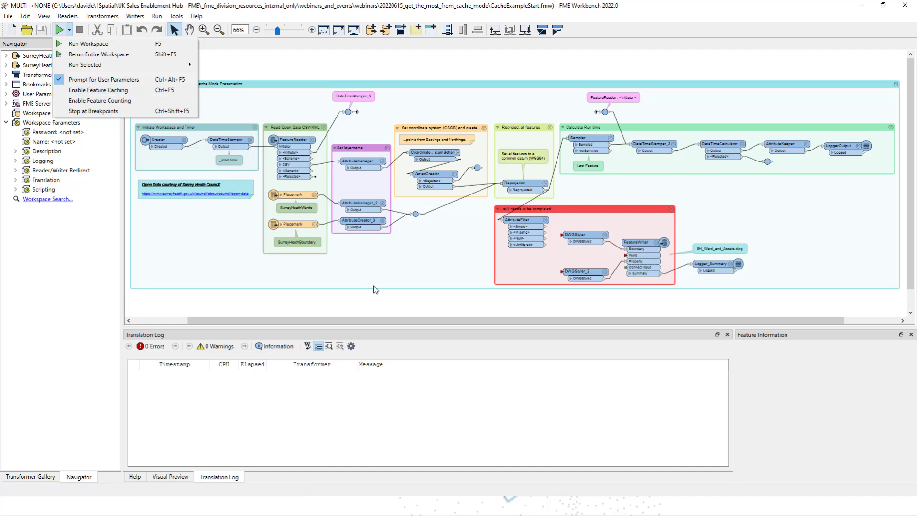
click(121, 91)
click(60, 30)
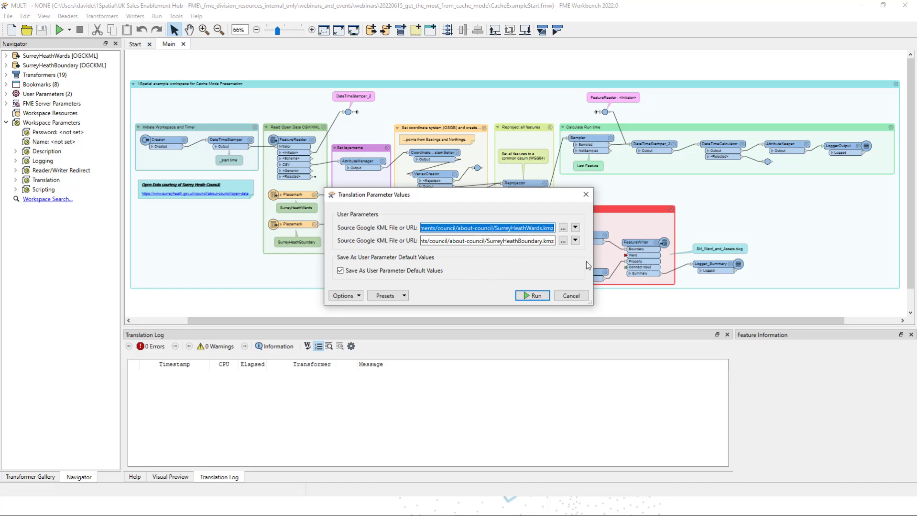
drag(589, 267, 818, 290)
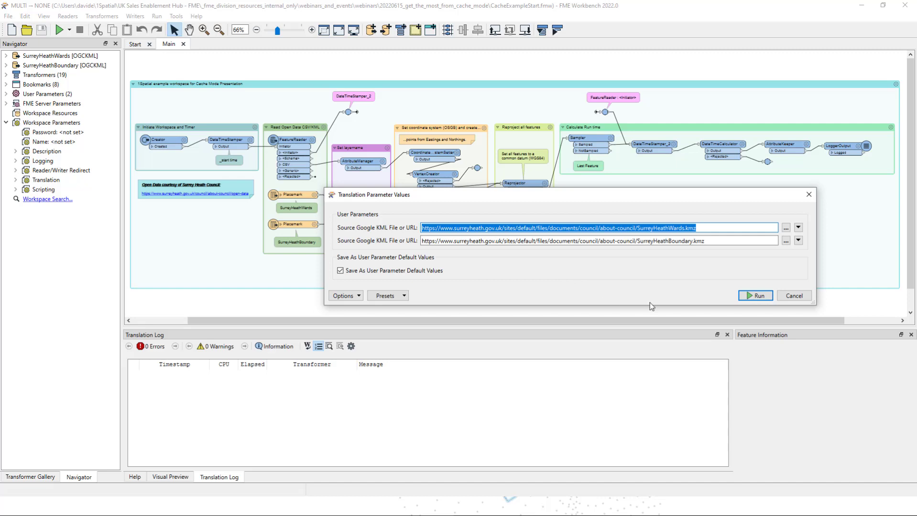
click(755, 297)
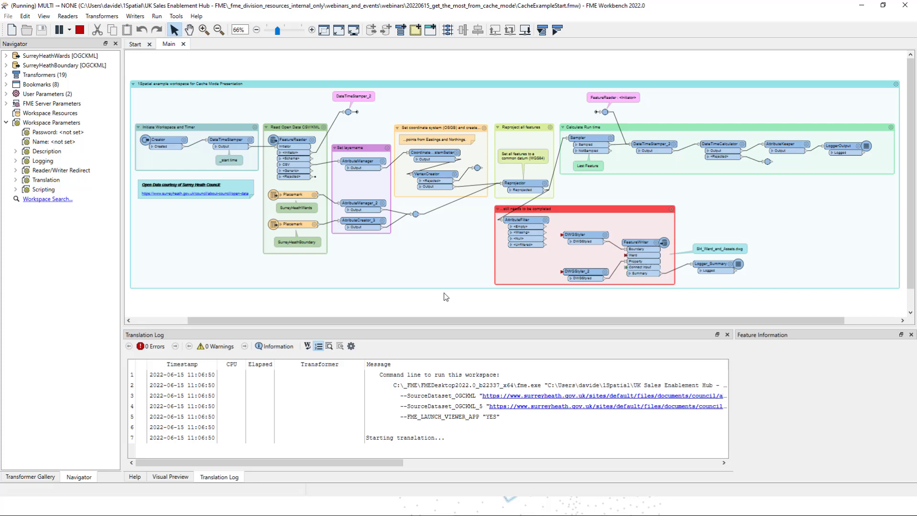
- Examine the workspace from the start bookmark through to the unfinished red section, checking the feature counts on the connections
click(204, 30)
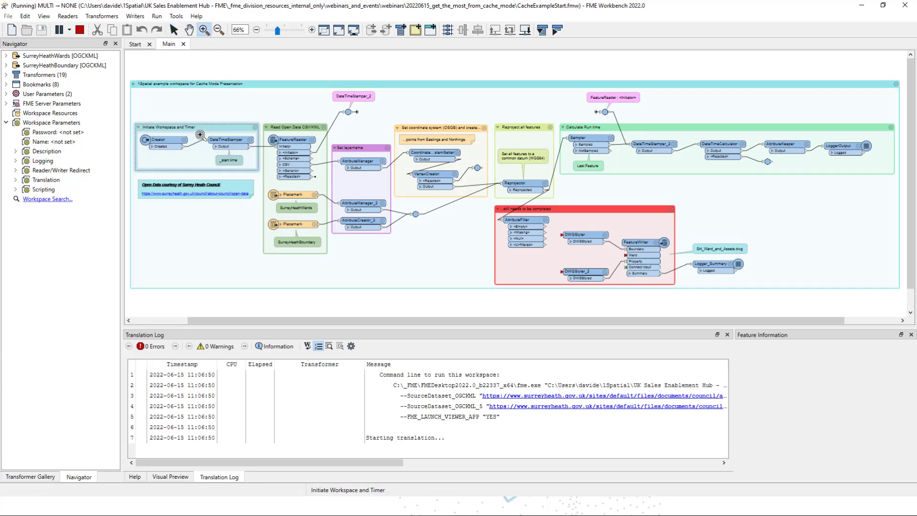
drag(128, 70, 438, 268)
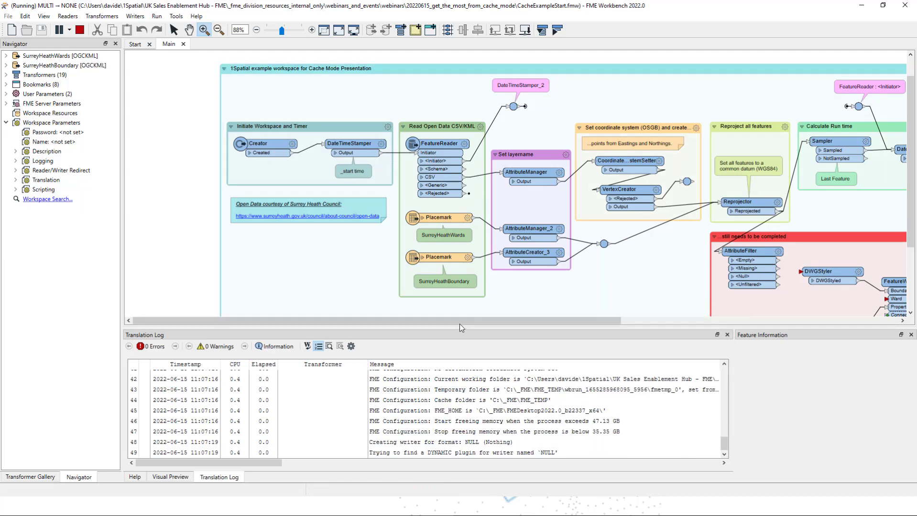
drag(458, 323, 517, 324)
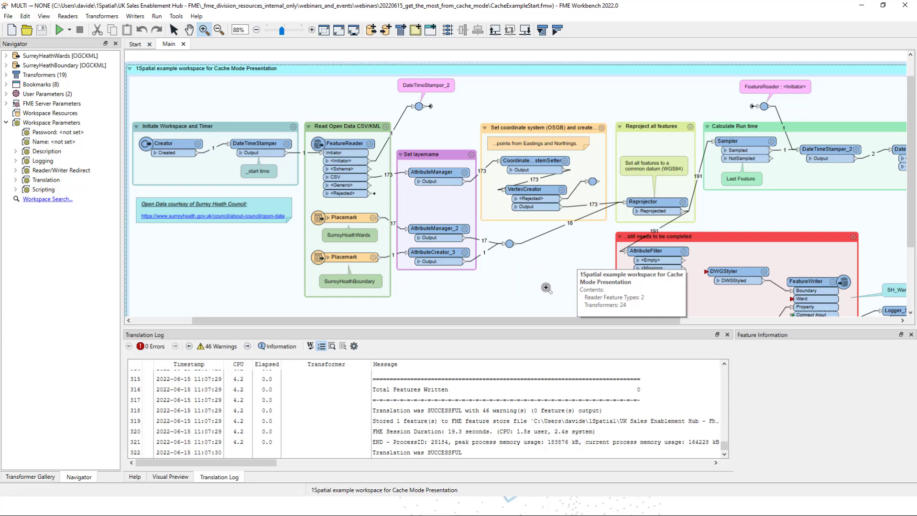
drag(405, 322, 394, 342)
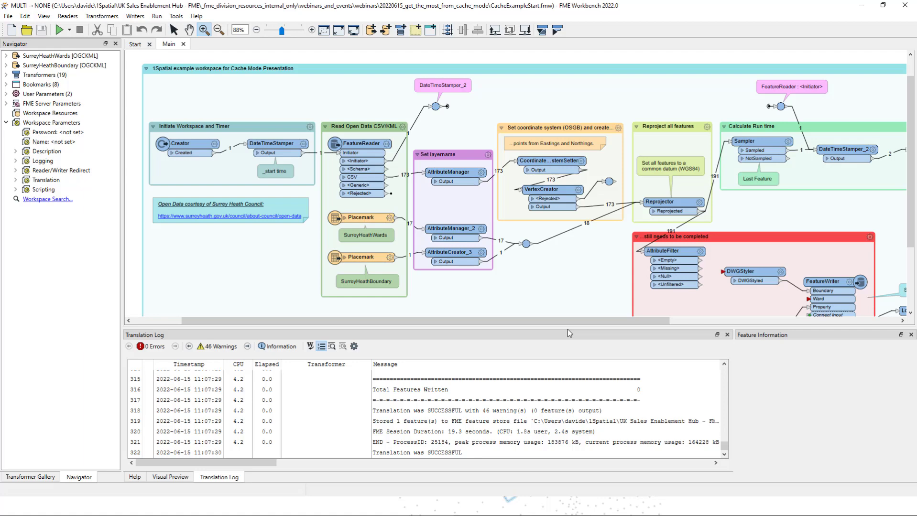
drag(556, 327, 616, 325)
scroll(515, 186, down, 2)
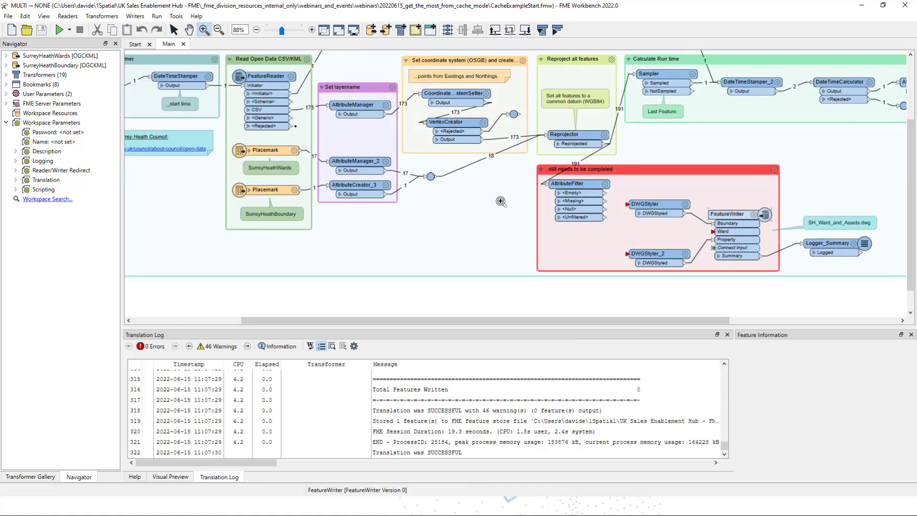
- Inspect the output file name in the FeatureWriter's dataset parameter, then close its parameters without changes
click(173, 30)
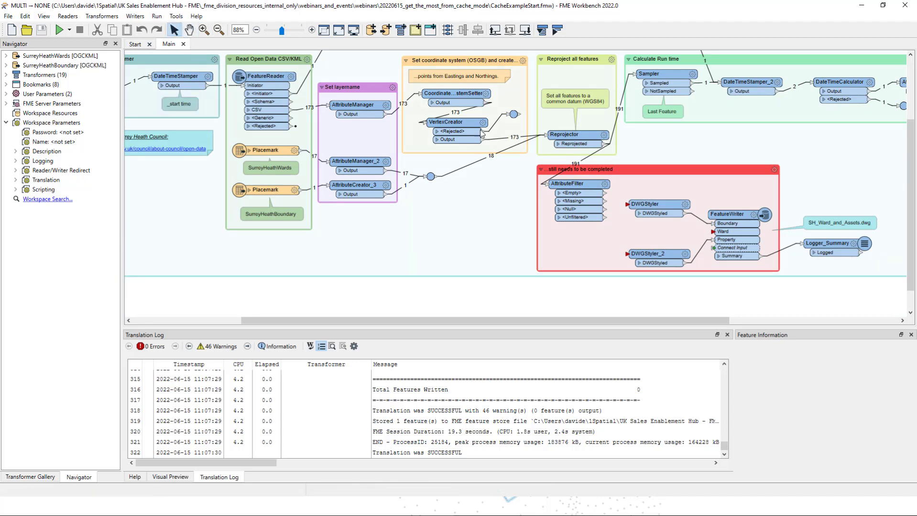
click(755, 216)
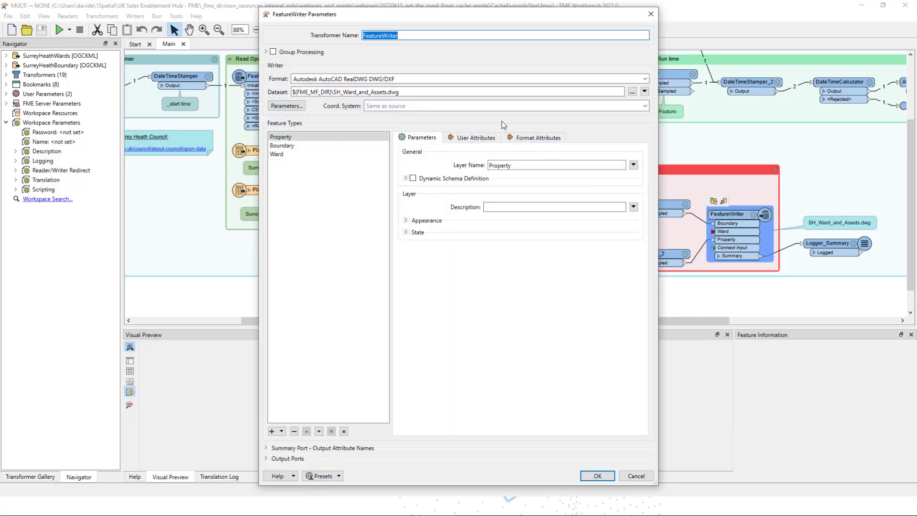
click(418, 92)
click(353, 91)
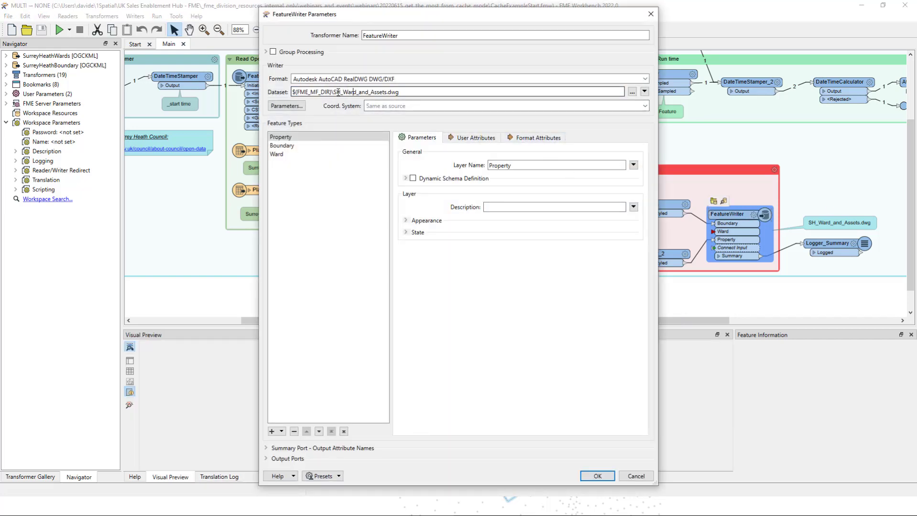
drag(335, 91, 476, 100)
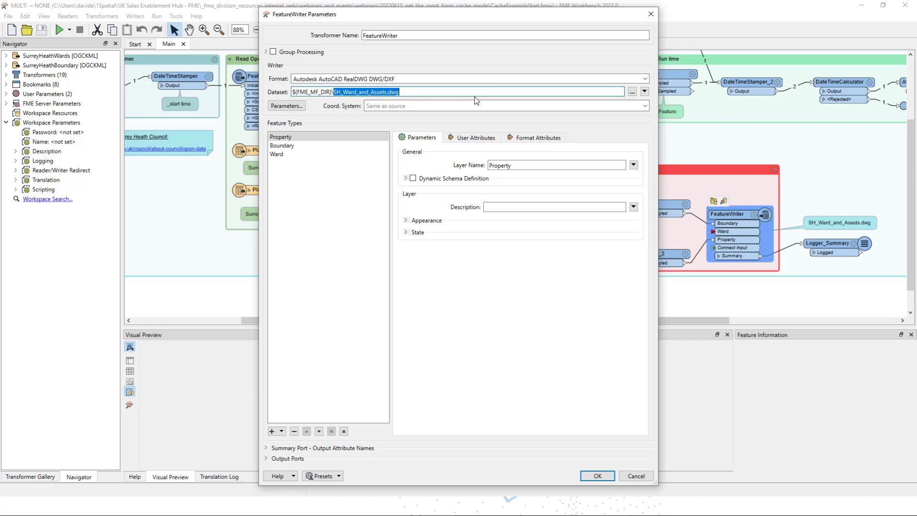
click(651, 14)
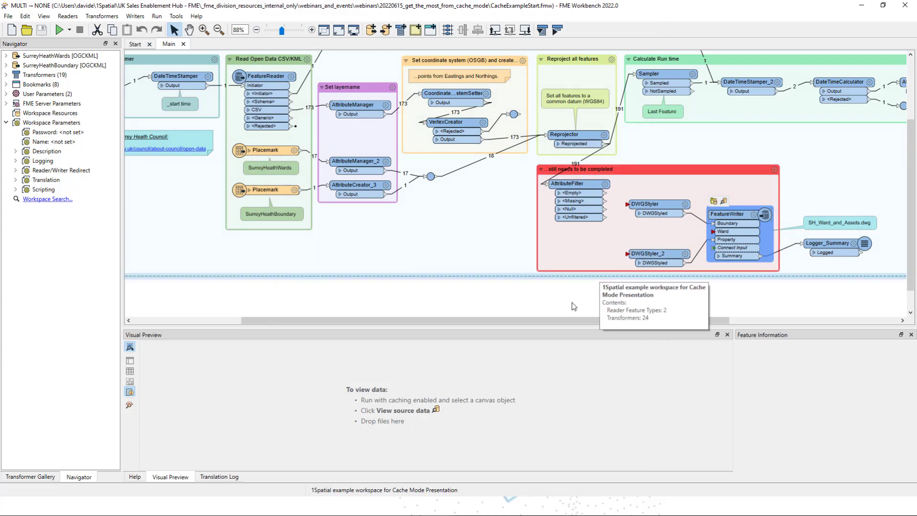
- Add an Inspector transformer beneath the Open Data note and connect the FeatureReader's CSV output to it
drag(544, 321, 474, 320)
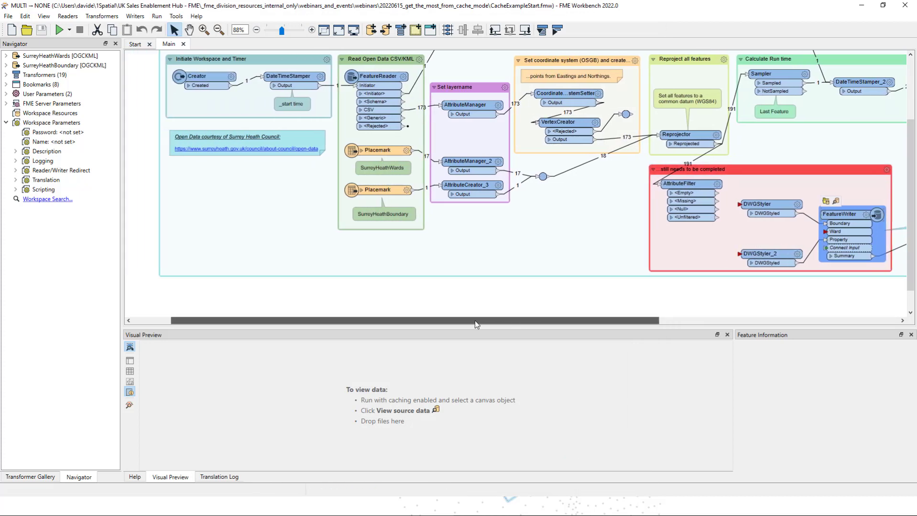
scroll(533, 286, up, 1)
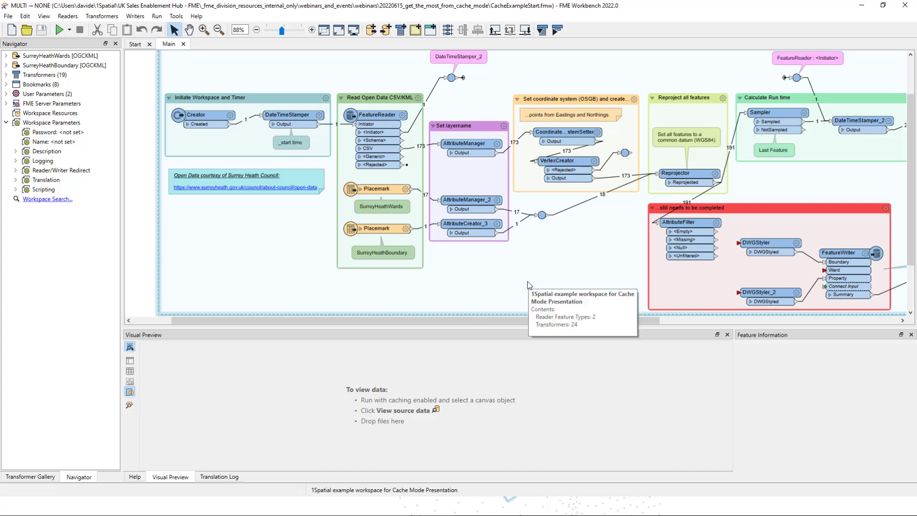
text(inspe)
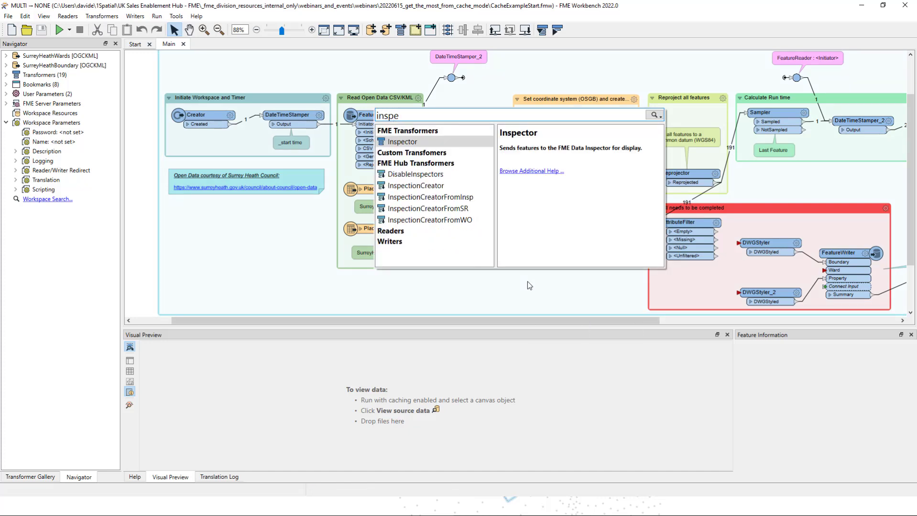
key(Return)
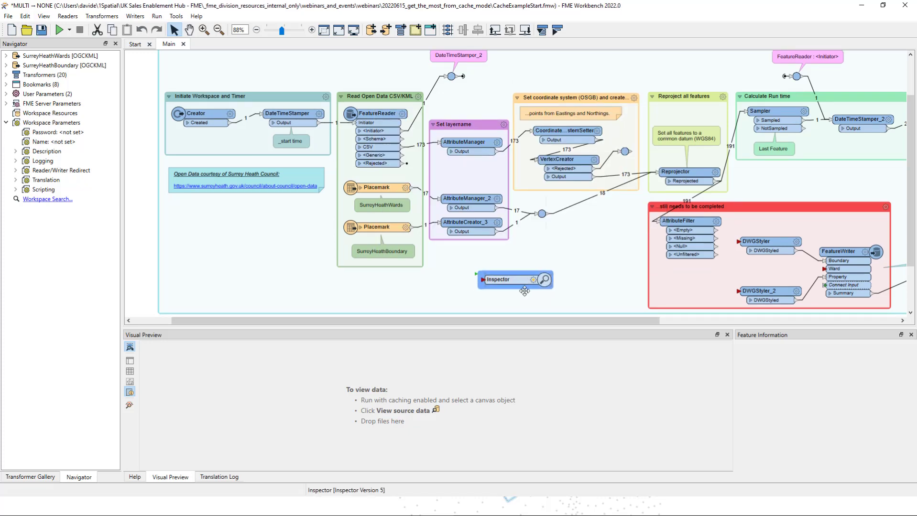
drag(518, 280, 274, 249)
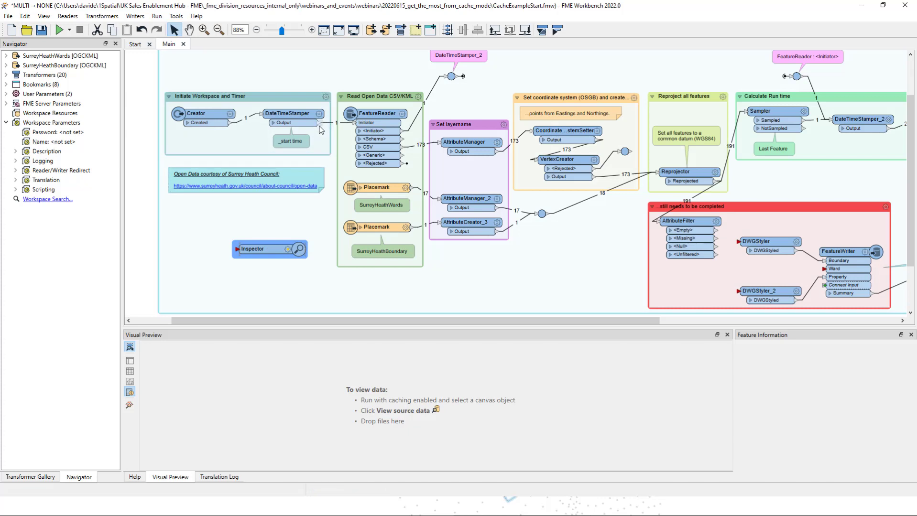
drag(320, 123, 235, 249)
drag(315, 140, 408, 147)
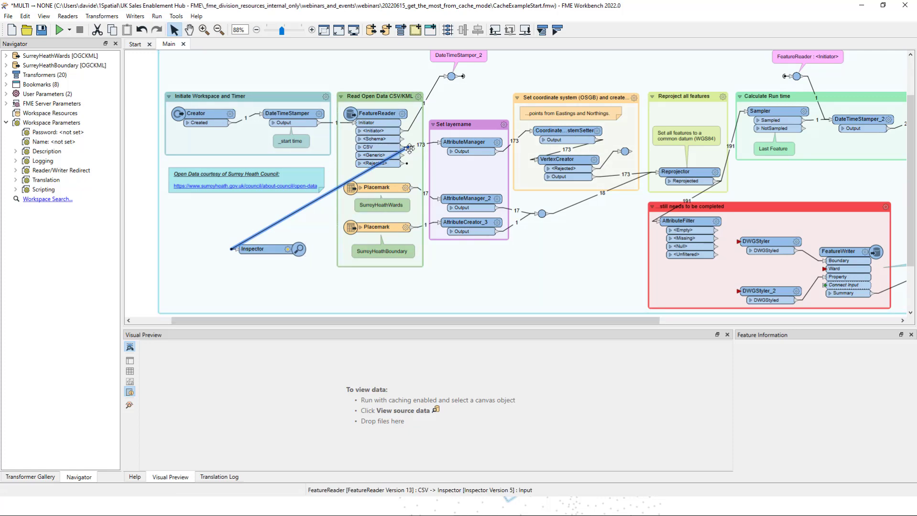
- Run the workspace with the default source URLs and enlarge the table in the visual preview
click(59, 30)
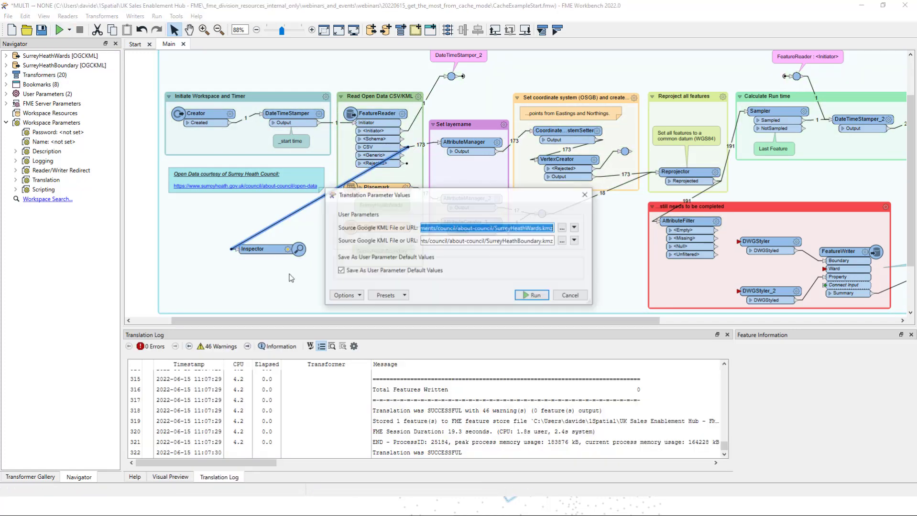
click(523, 296)
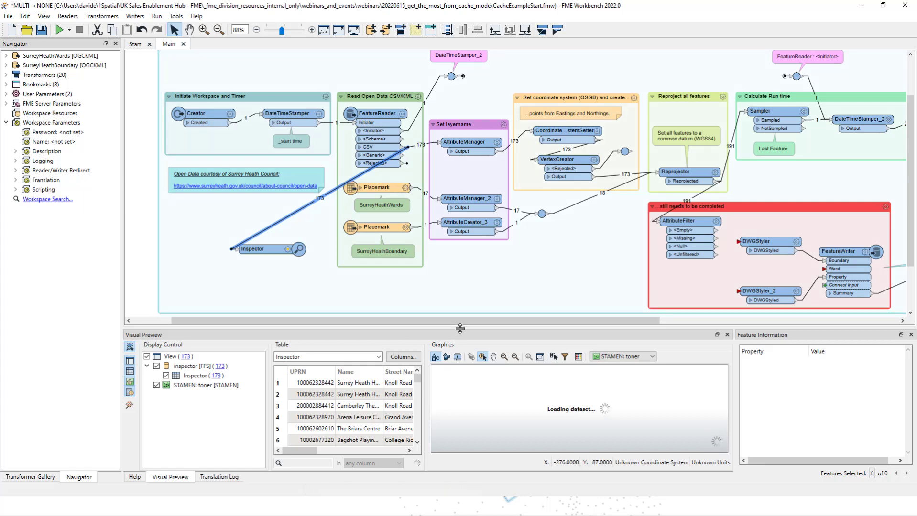
drag(460, 328, 463, 255)
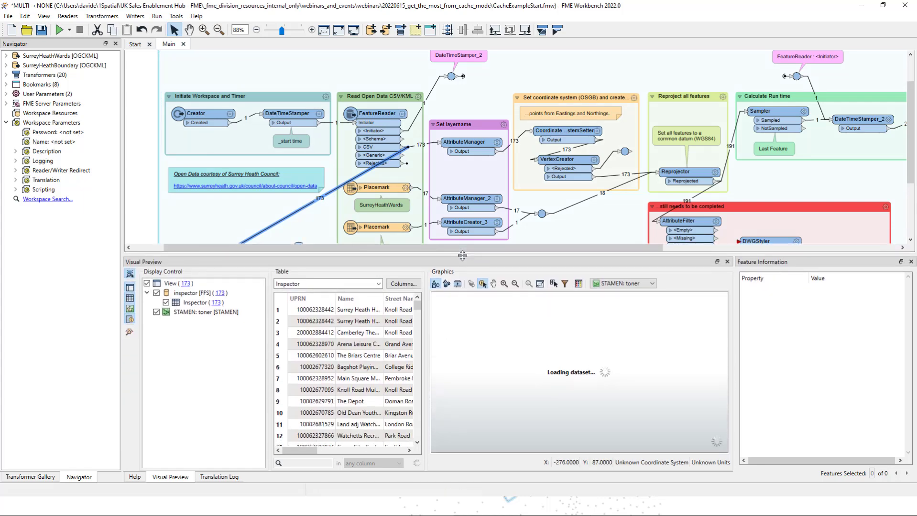
drag(427, 353, 633, 361)
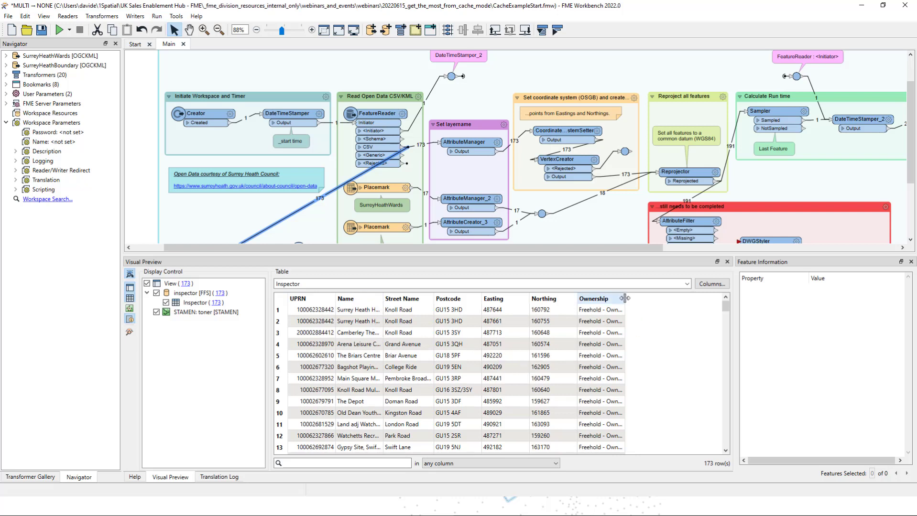
- Widen the Ownership column, browse the CSV records, view the attributes of row 16, and shrink the preview again
drag(625, 299, 698, 310)
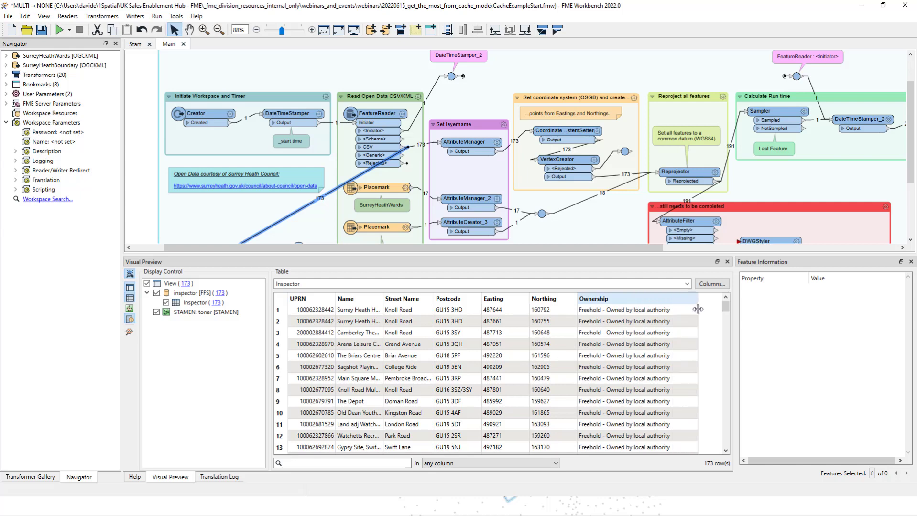
scroll(696, 382, down, 12)
scroll(694, 404, up, 8)
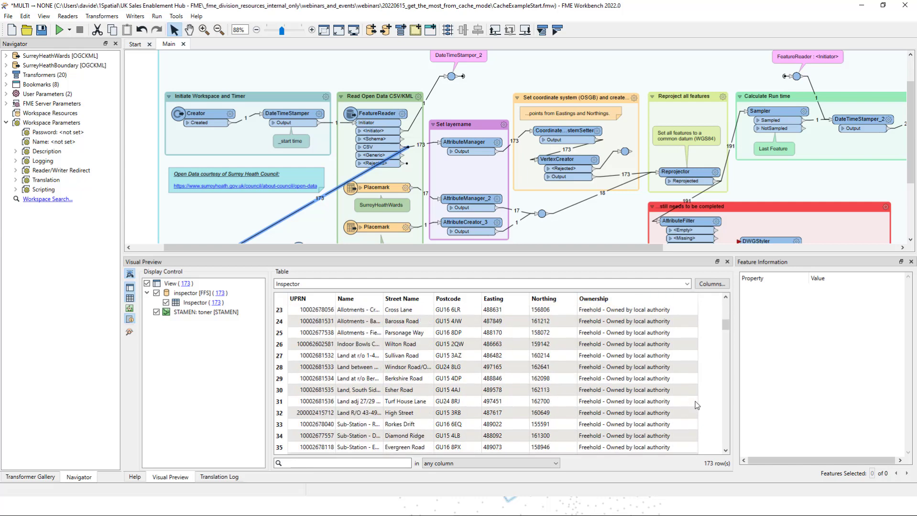
click(630, 344)
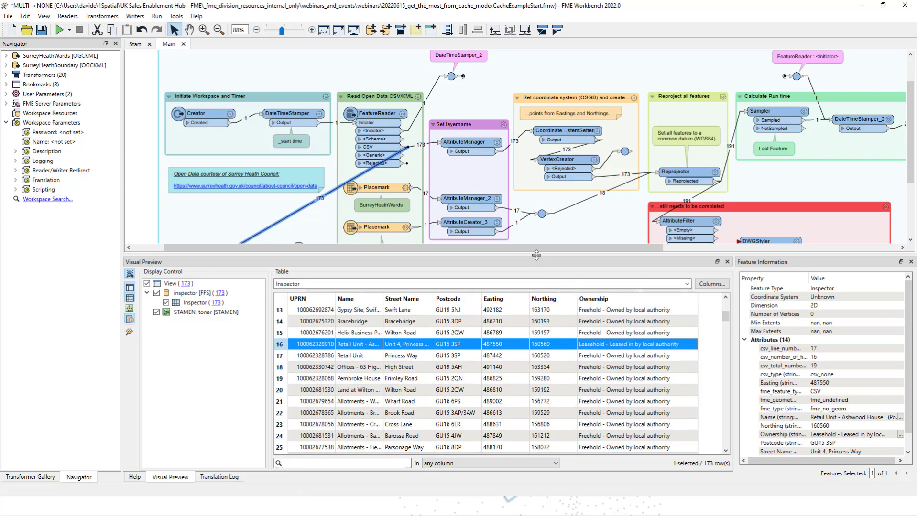
drag(536, 260, 536, 334)
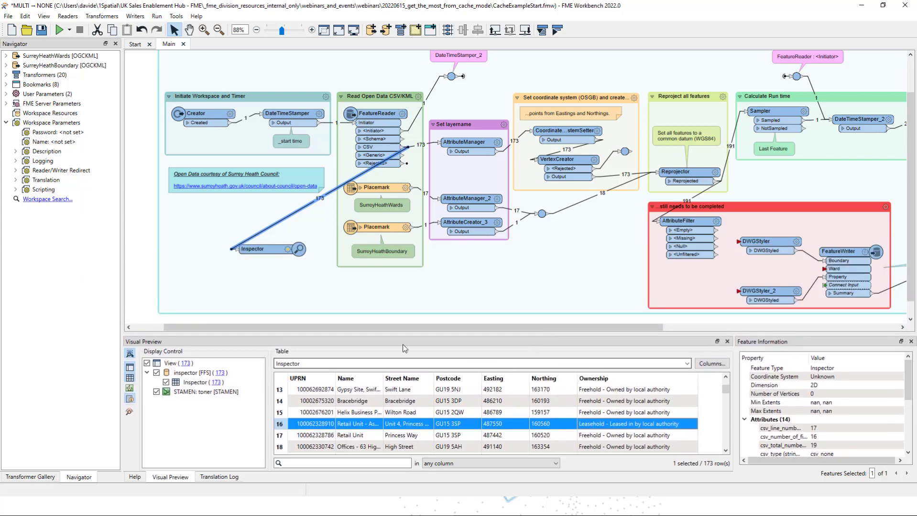
- Delete the existing Inspector and connect a new one to the VertexCreator's Output port, placing it below the orange bookmark
click(260, 249)
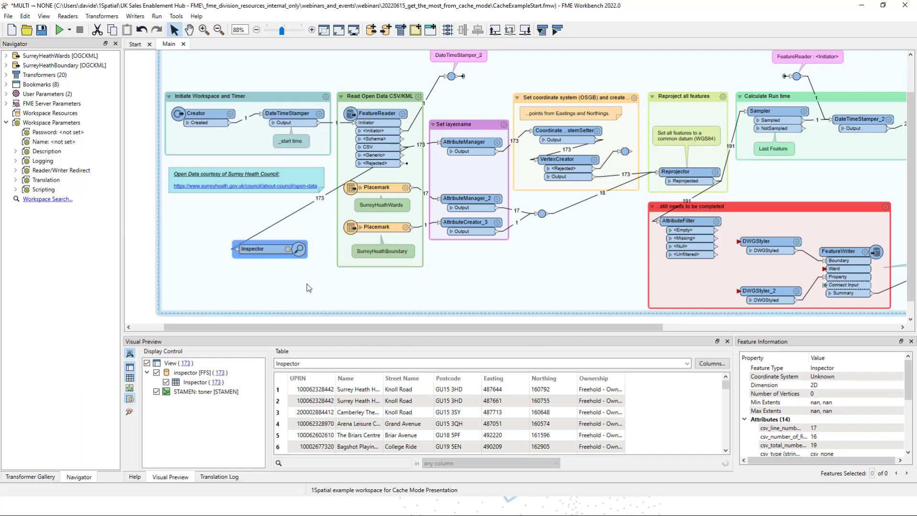
key(Delete)
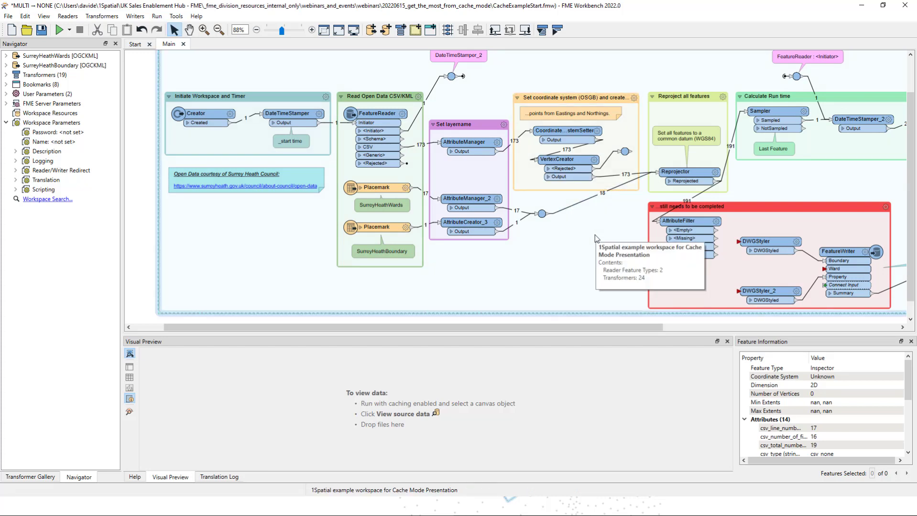
right_click(562, 179)
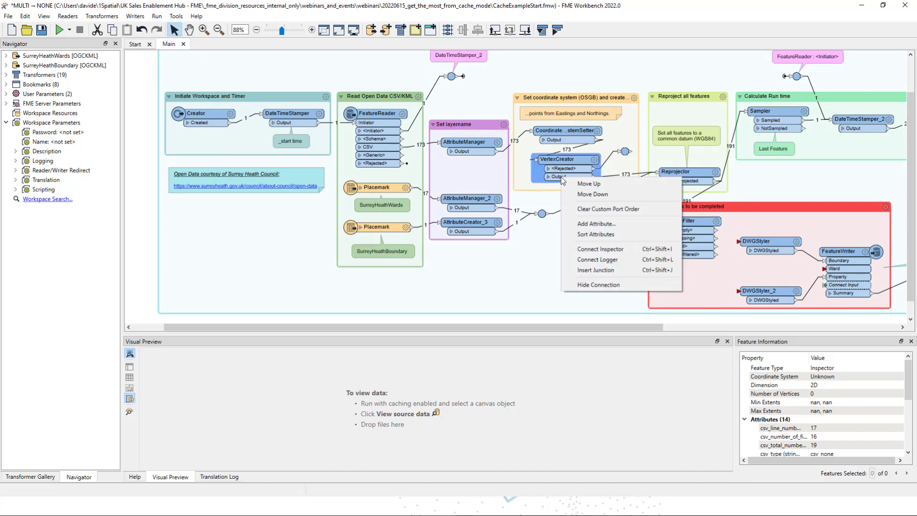
click(621, 252)
drag(650, 194, 564, 278)
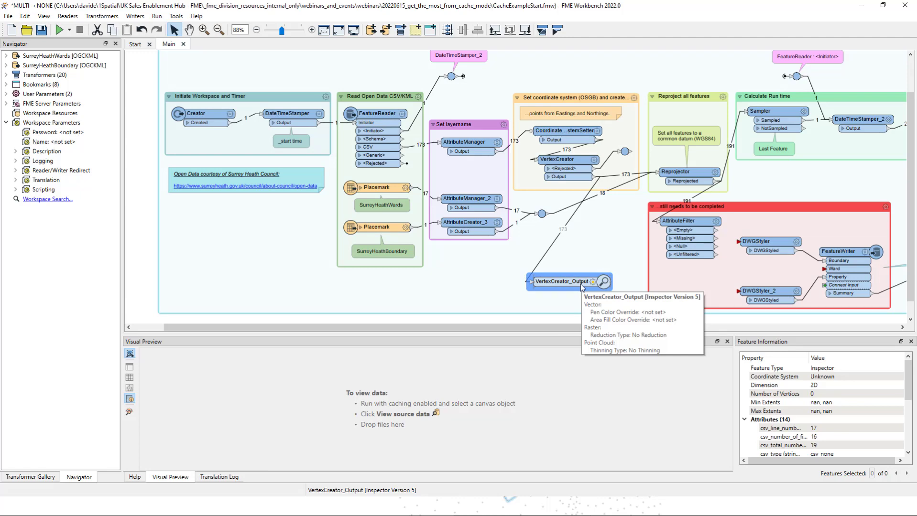
- Run the workspace with the default source URLs and select a point northwest of Knaphill on the preview map
click(59, 30)
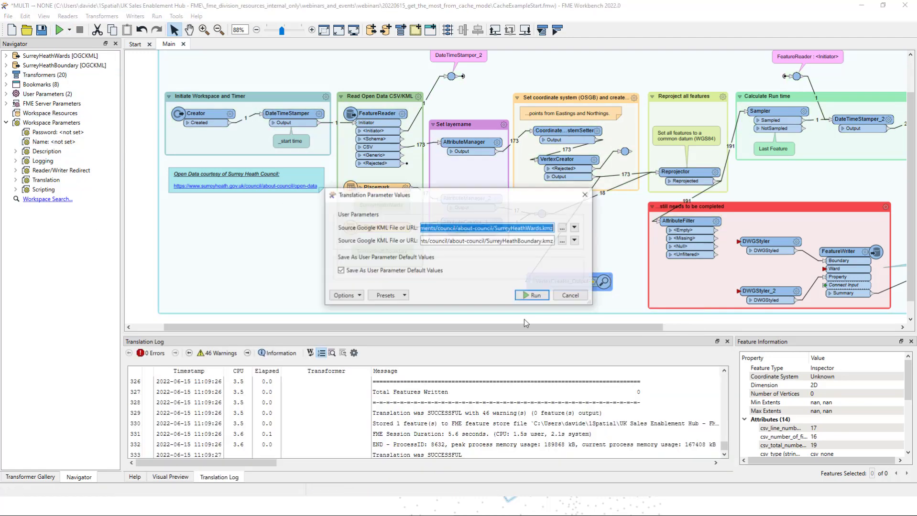
click(532, 296)
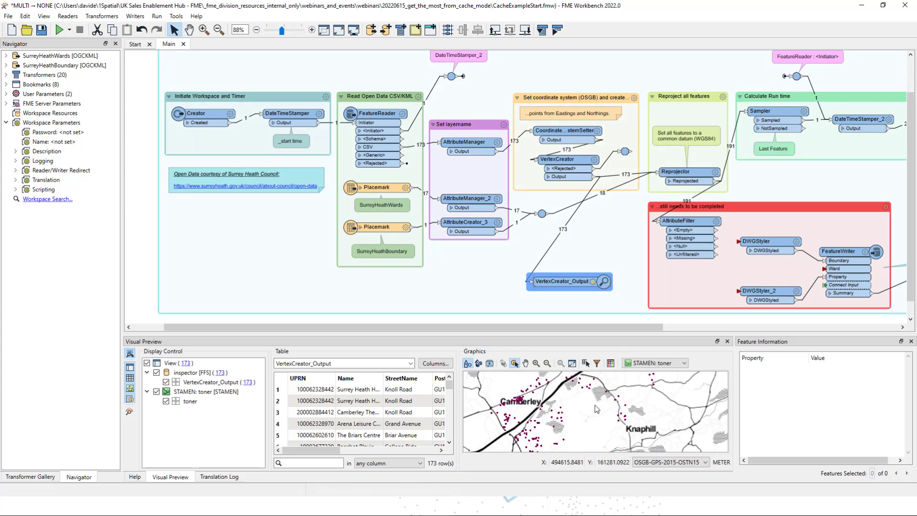
click(615, 404)
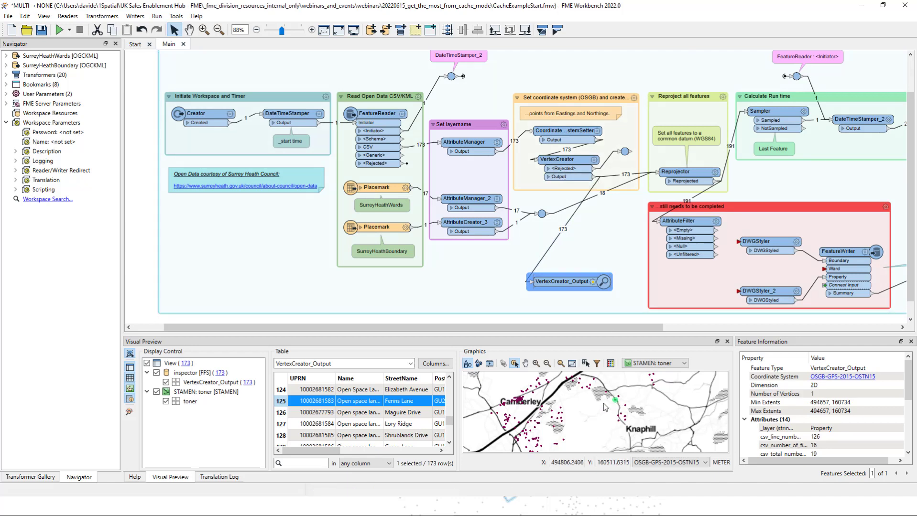
- Check the Easting and Northing columns, select another point northwest of Knaphill, and compare the points' map location with the wider London region
drag(336, 450, 383, 427)
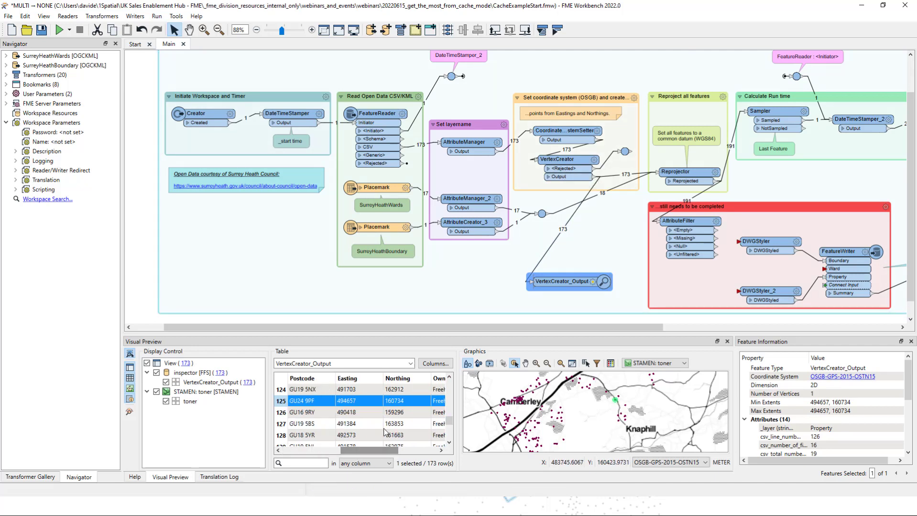
click(608, 393)
scroll(605, 426, down, 4)
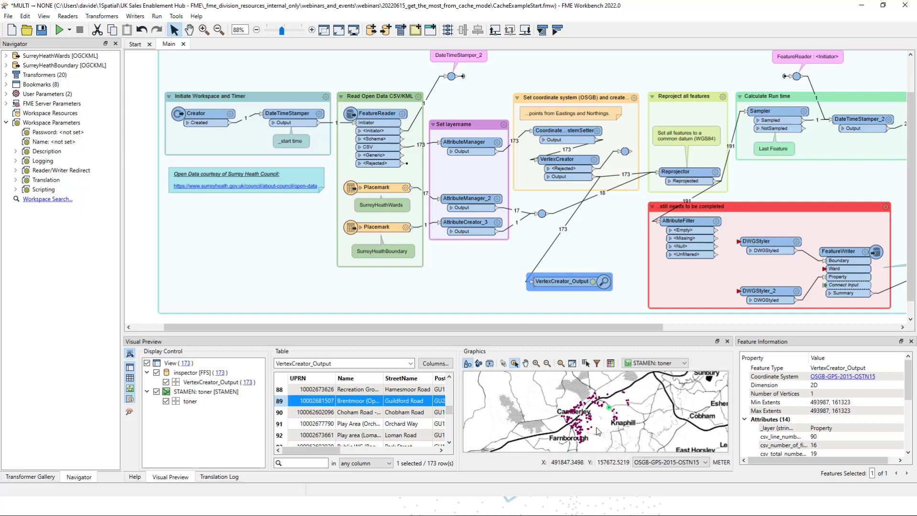
scroll(597, 432, down, 2)
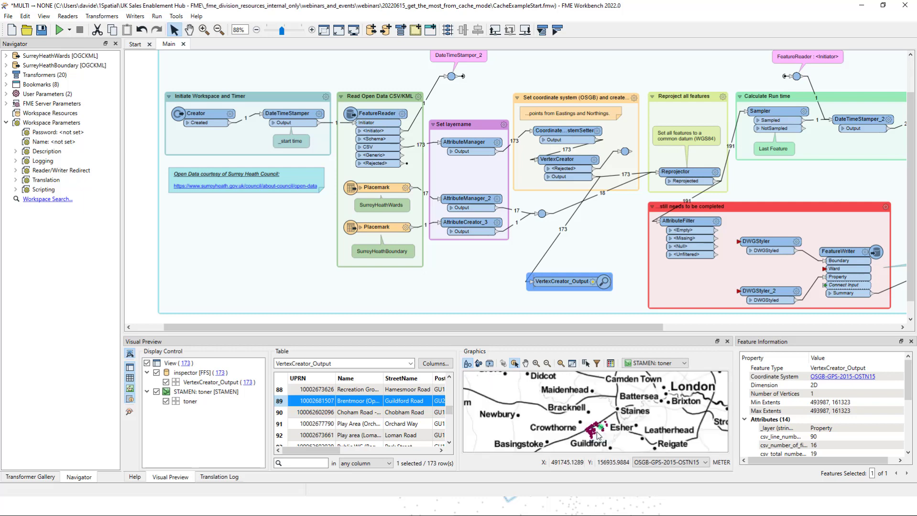
scroll(597, 433, down, 1)
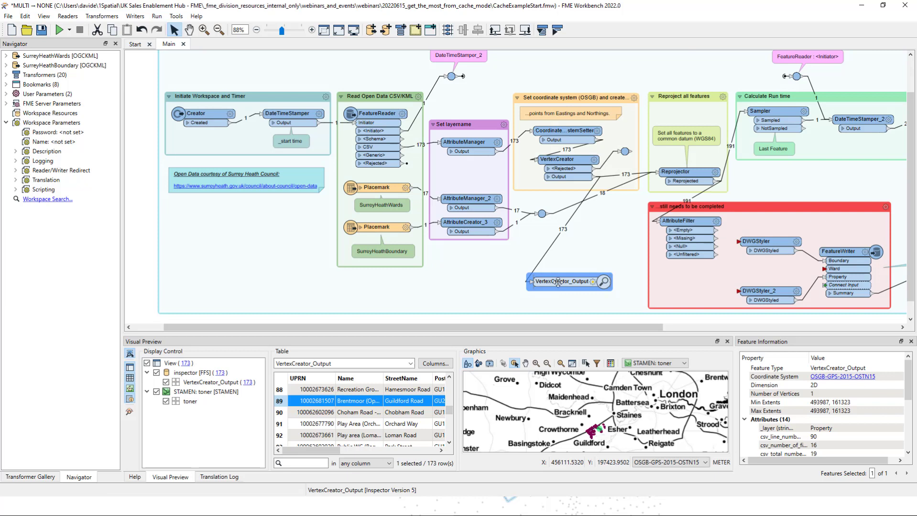
- Delete the VertexCreator_Output Inspector and add a breakpoint on the connection from FeatureReader's CSV port to AttributeManager
key(Delete)
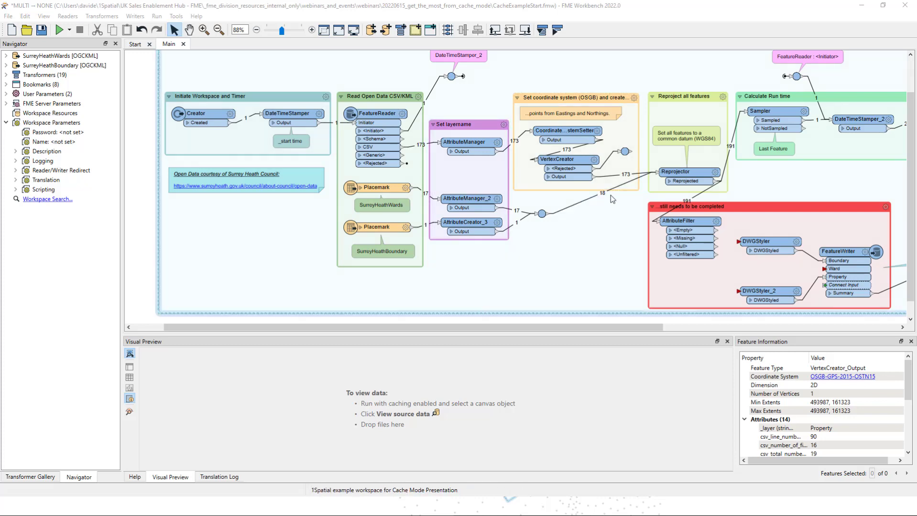
scroll(611, 201, up, 2)
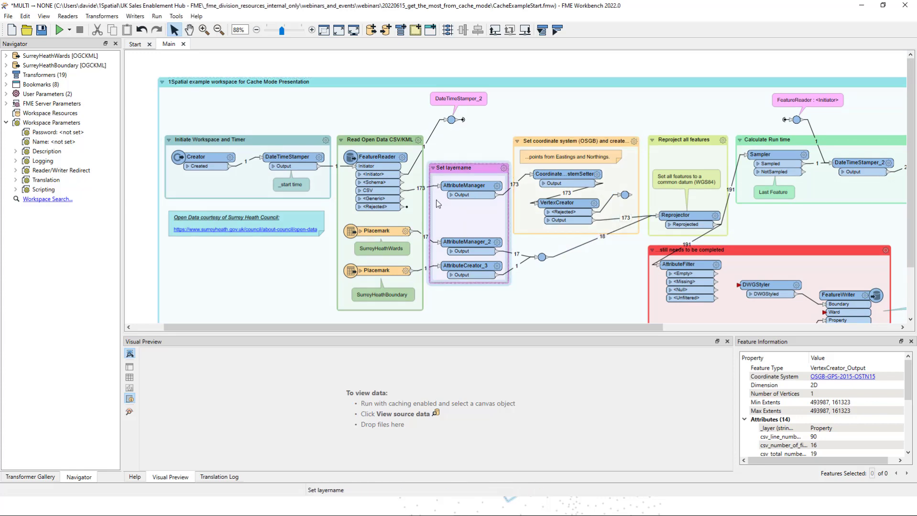
scroll(427, 196, up, 1)
scroll(426, 193, up, 4)
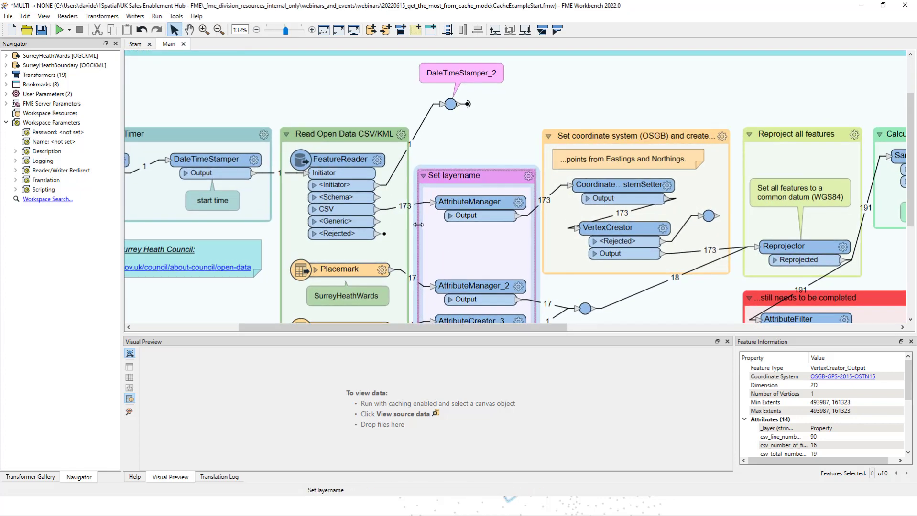
right_click(394, 210)
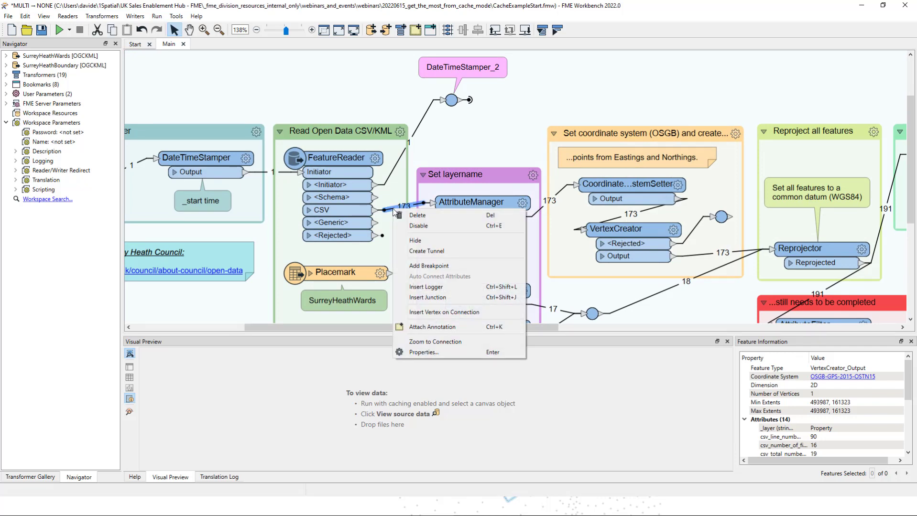
click(447, 266)
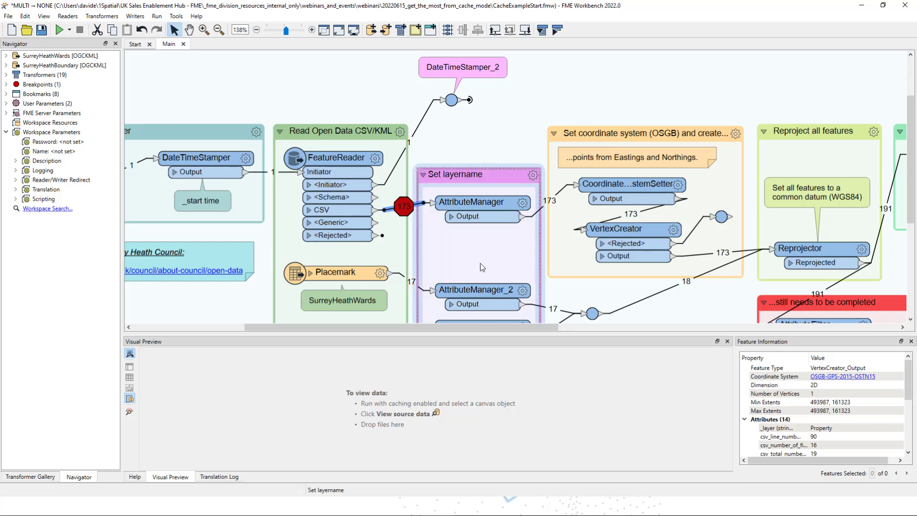
- Enable Stop at Breakpoints in the run options and check that the option is set
click(70, 30)
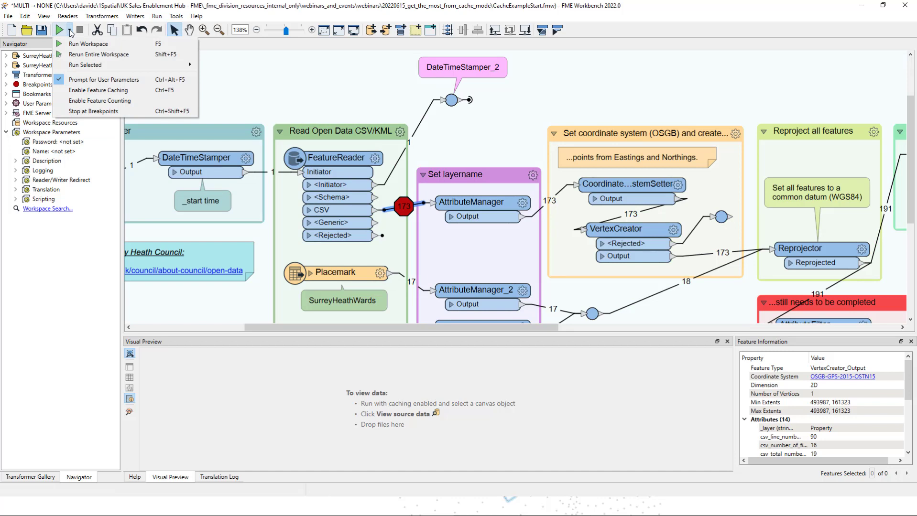
click(91, 111)
click(70, 30)
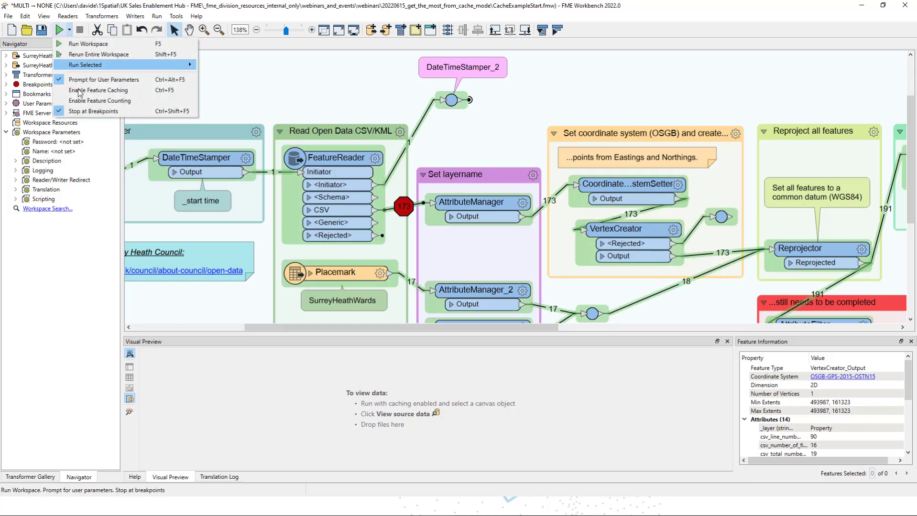
click(237, 103)
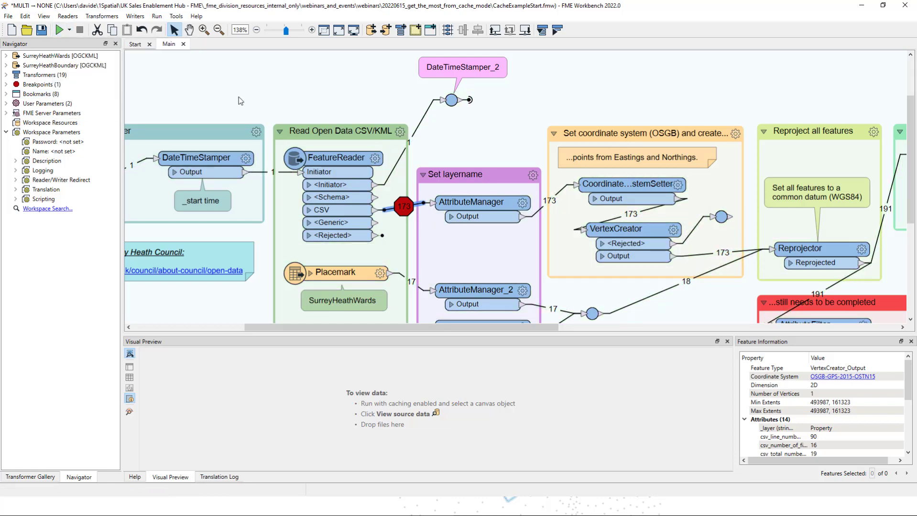
- Run the workspace with the default source URLs, keeping the whole workflow in view
scroll(417, 228, down, 1)
scroll(417, 229, down, 6)
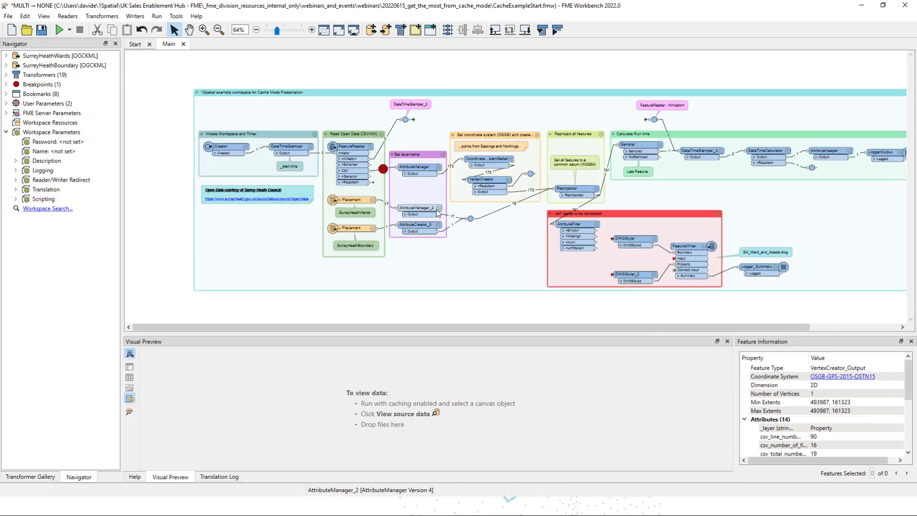
drag(473, 328, 487, 328)
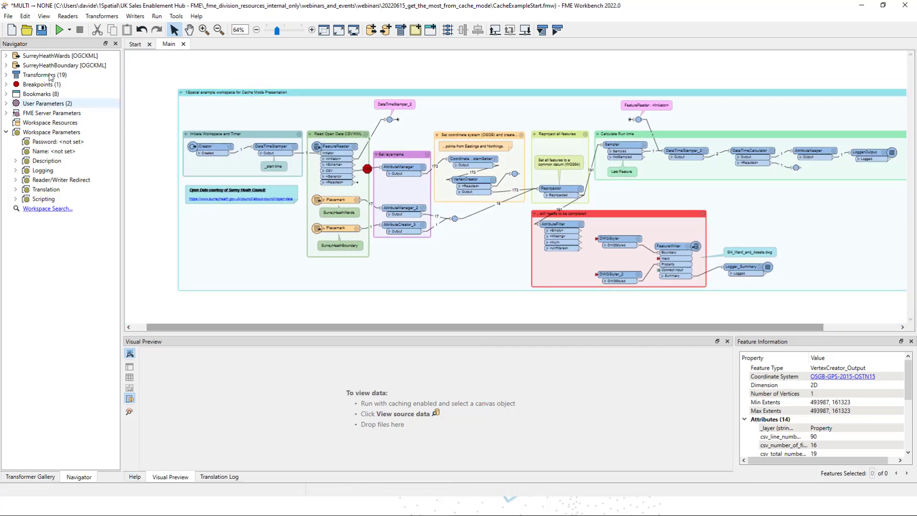
click(59, 30)
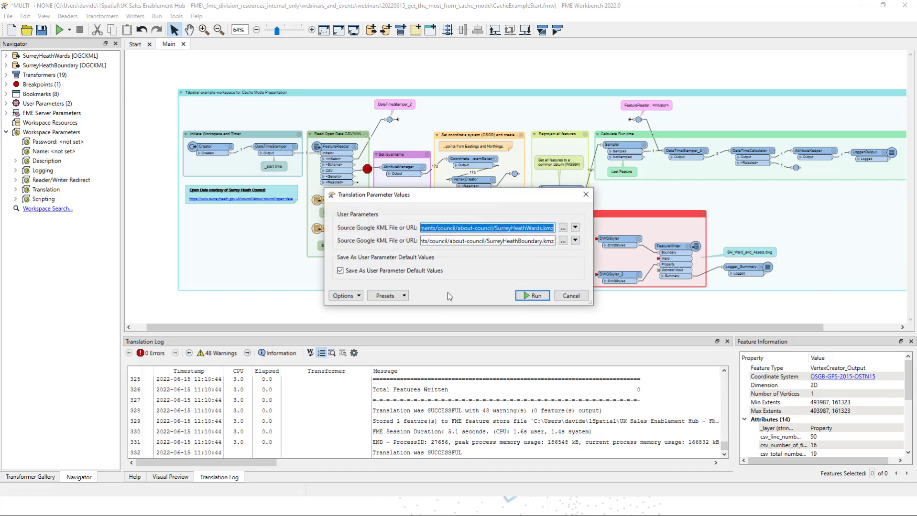
click(532, 296)
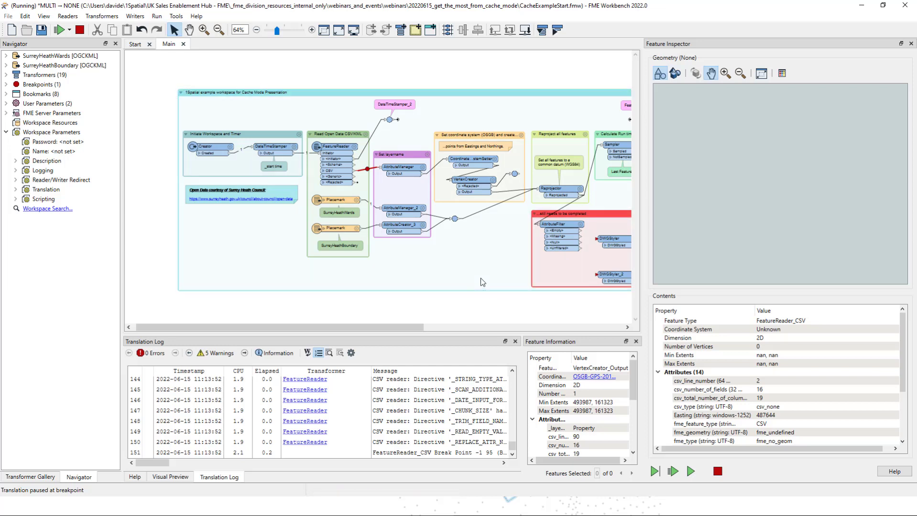
- Examine the paused connection and enlarge the Feature Inspector's contents to read the feature's attributes, including Ownership
scroll(361, 181, up, 3)
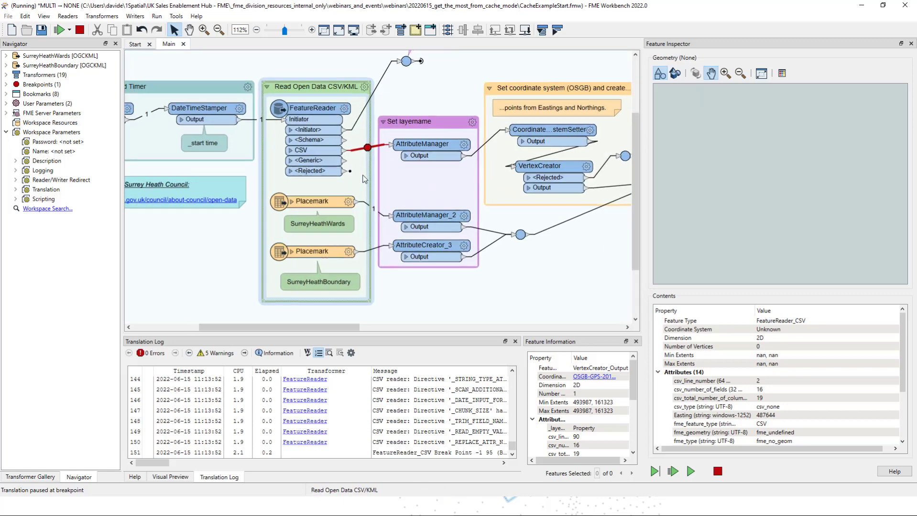
scroll(364, 179, up, 3)
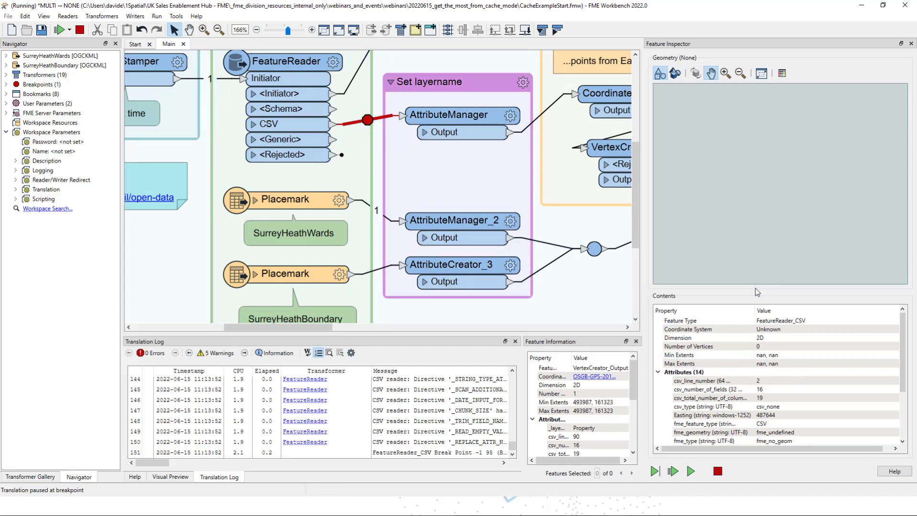
drag(758, 293, 760, 206)
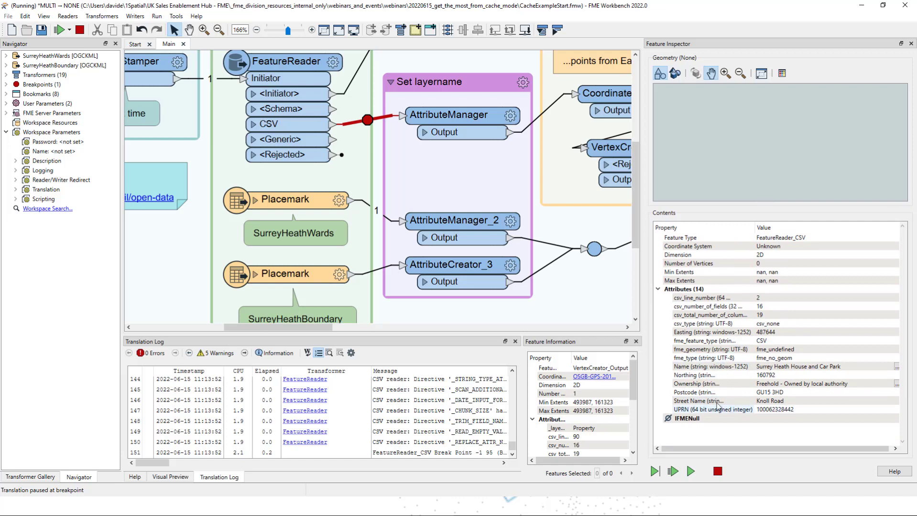
click(784, 388)
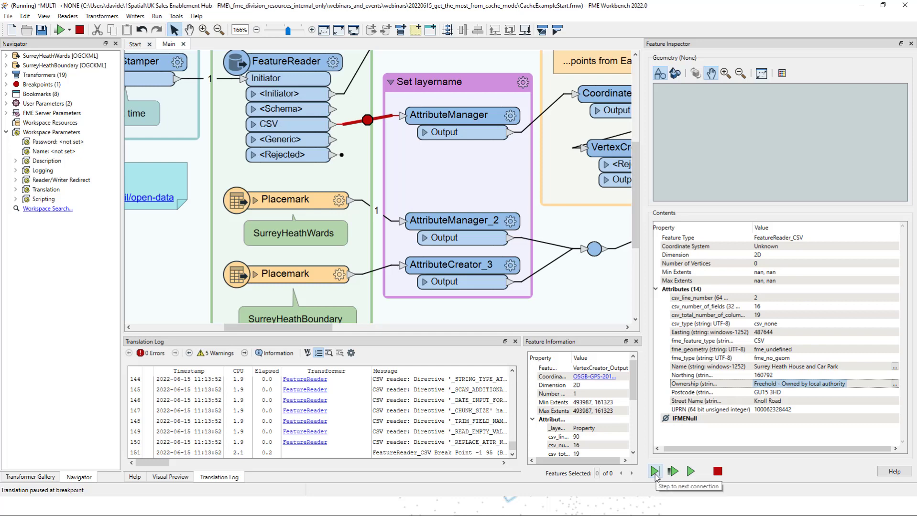
- Step to the connection after AttributeManager and review that transformer's attribute actions without changing them
click(655, 472)
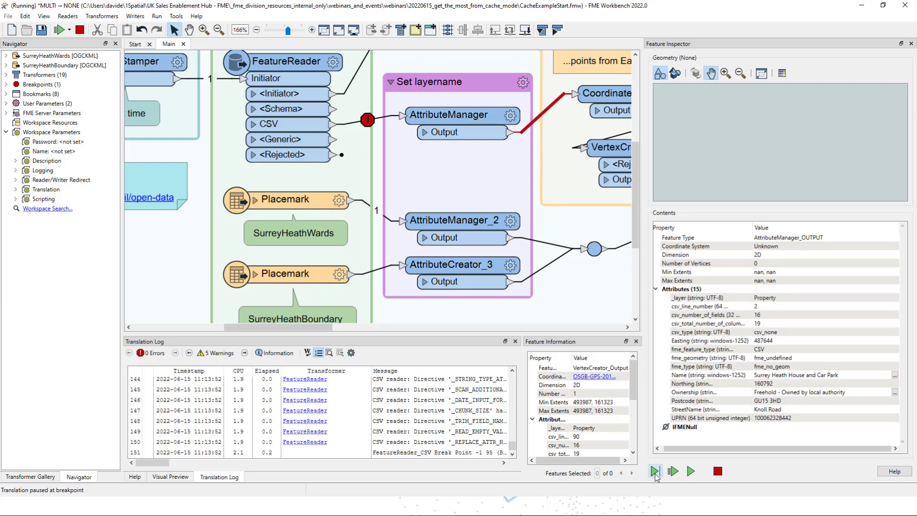
click(518, 120)
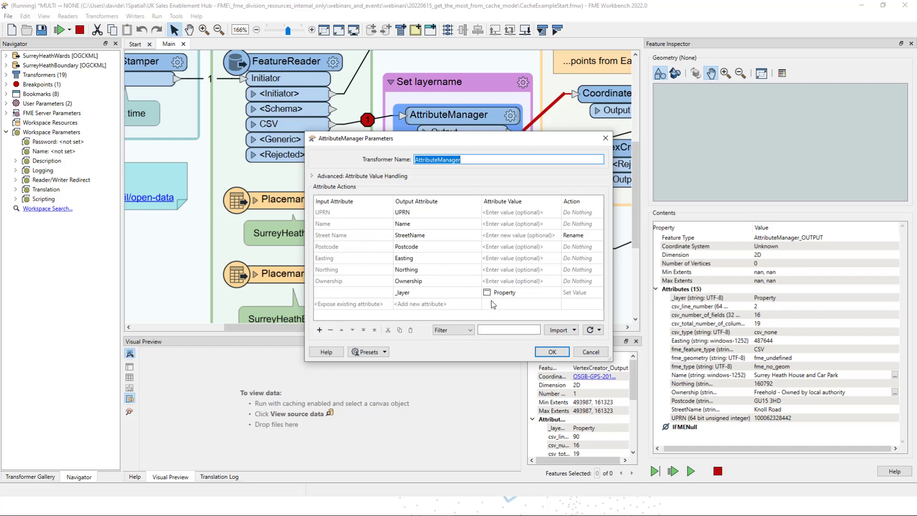
click(590, 352)
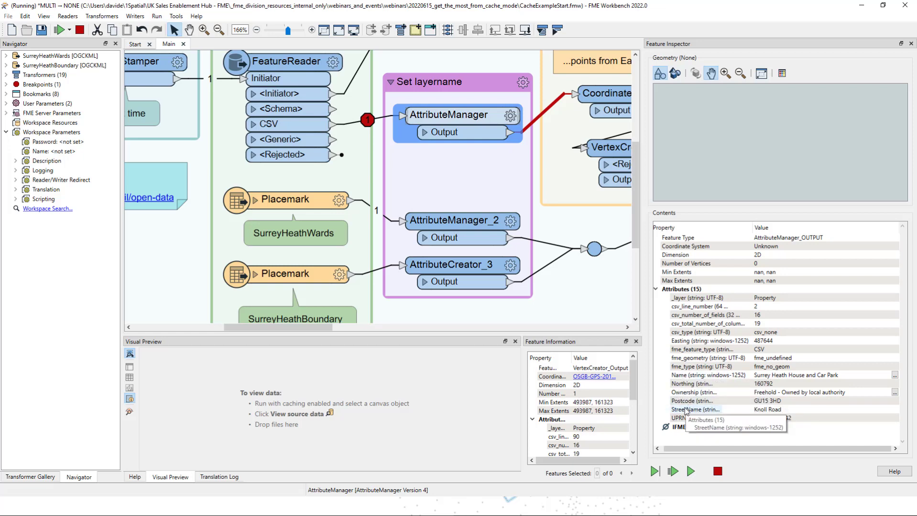
- Step the first feature through CoordinateSystemSetter, VertexCreator and Reprojector to the connection entering AttributeFilter
click(655, 471)
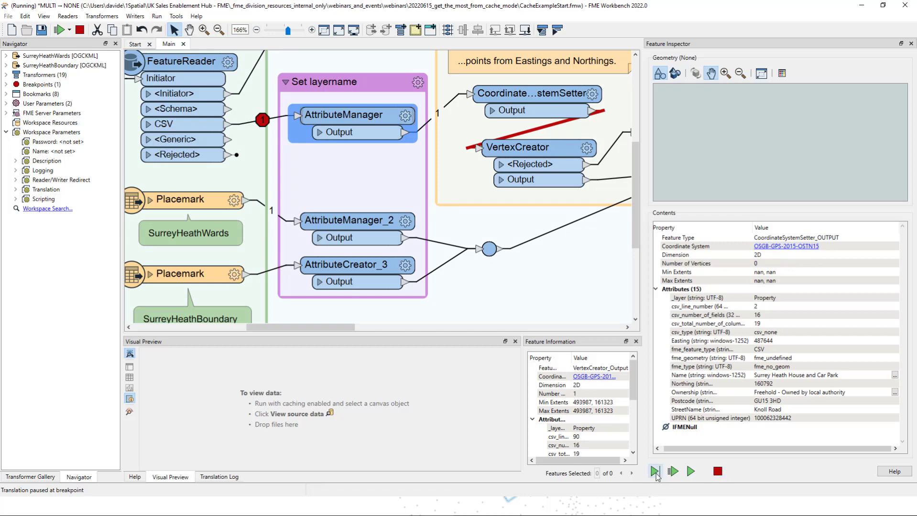
scroll(458, 307, down, 2)
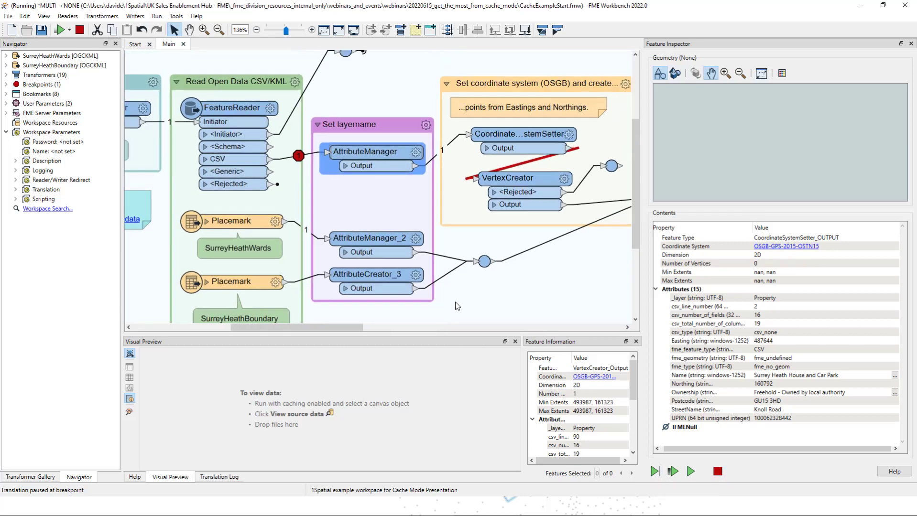
scroll(458, 306, down, 1)
drag(359, 327, 395, 331)
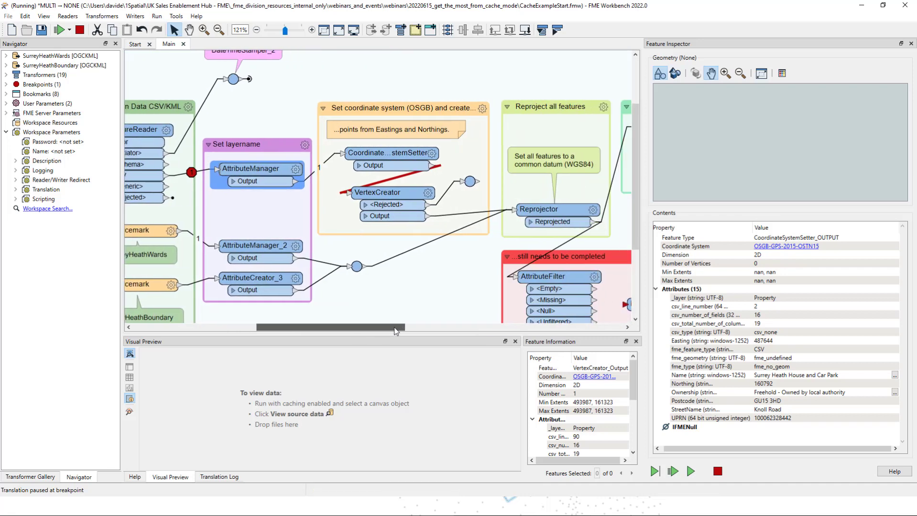
scroll(402, 306, down, 2)
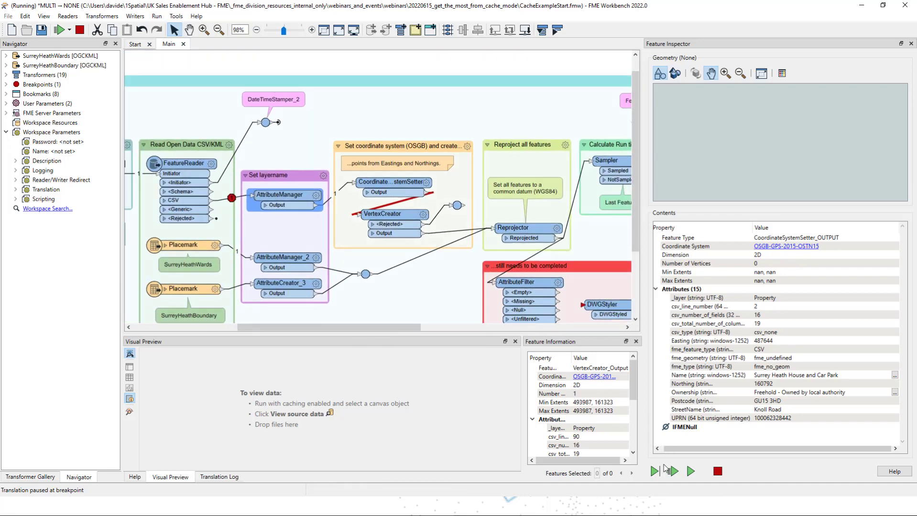
click(655, 472)
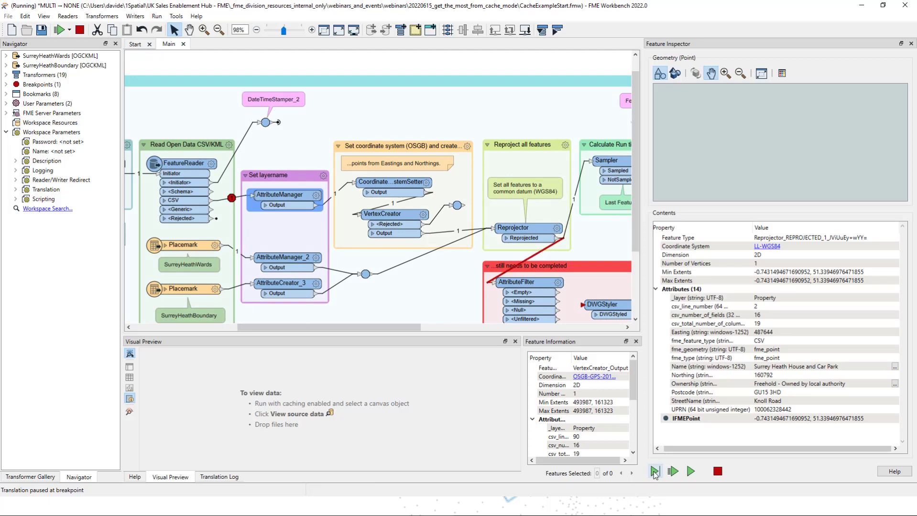
- Step the following CSV features connection by connection through the workflow, up to the CoordinateSystemSetter output for CSV line 7
click(654, 471)
click(654, 472)
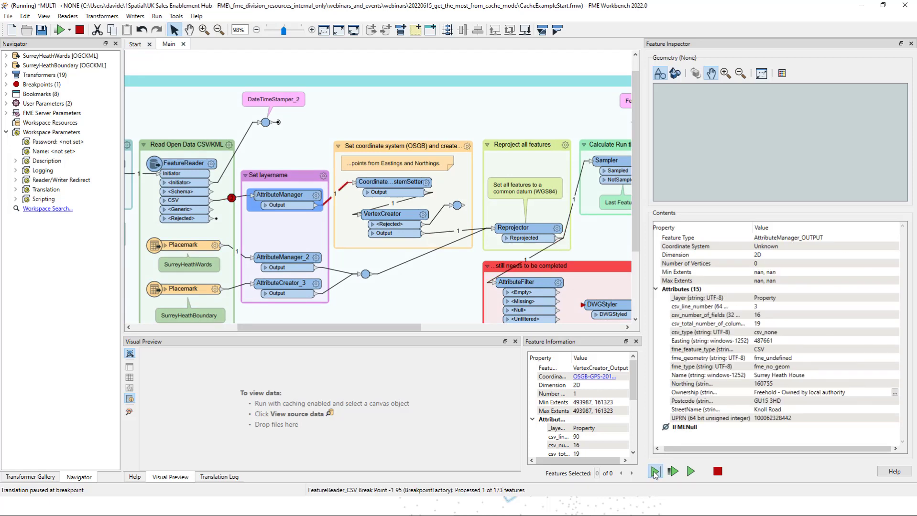
click(654, 471)
click(654, 471)
click(655, 472)
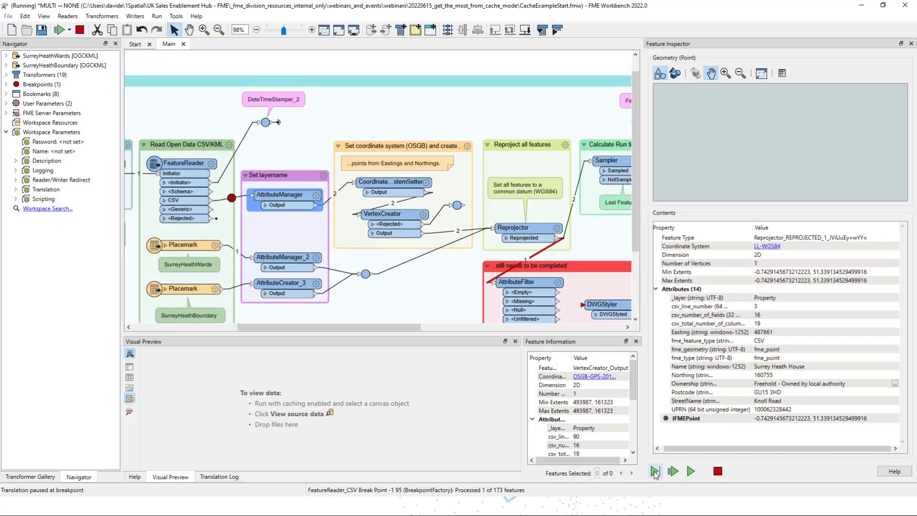
click(654, 471)
click(655, 471)
click(655, 471)
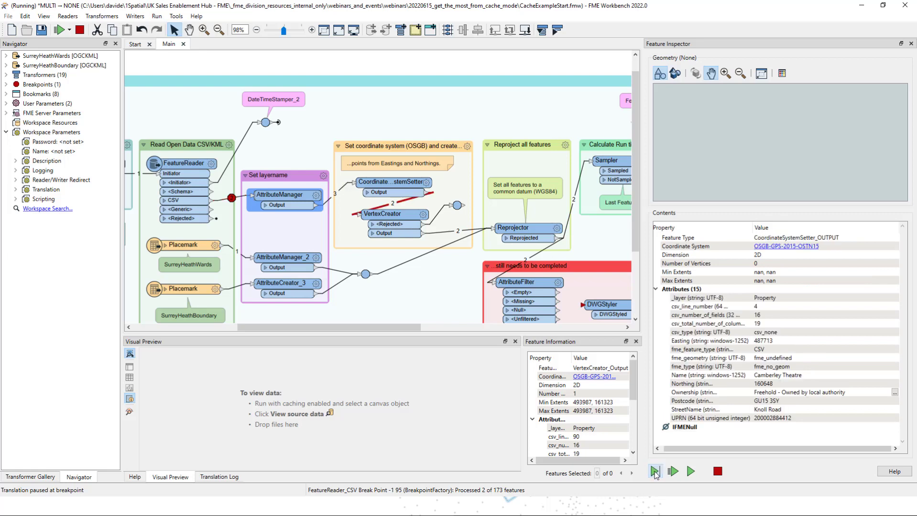
click(654, 471)
click(654, 471)
click(654, 471)
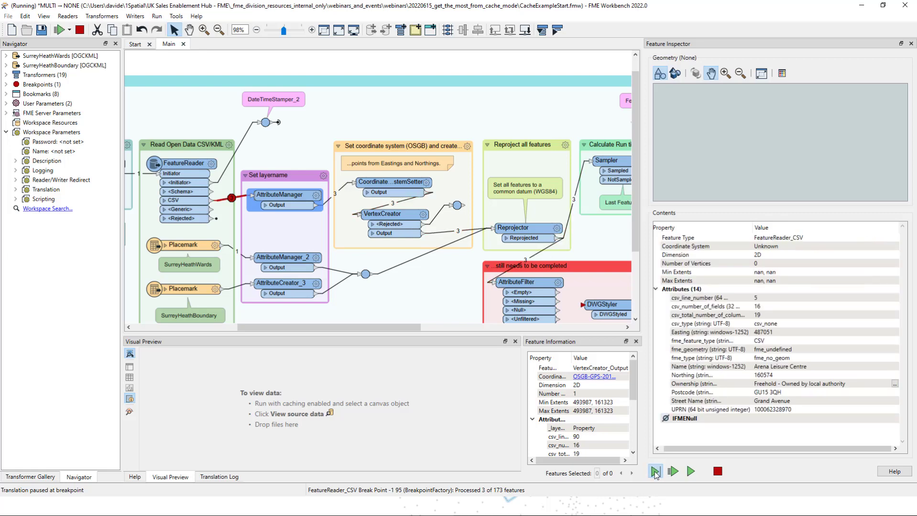
click(654, 471)
click(654, 471)
click(654, 471)
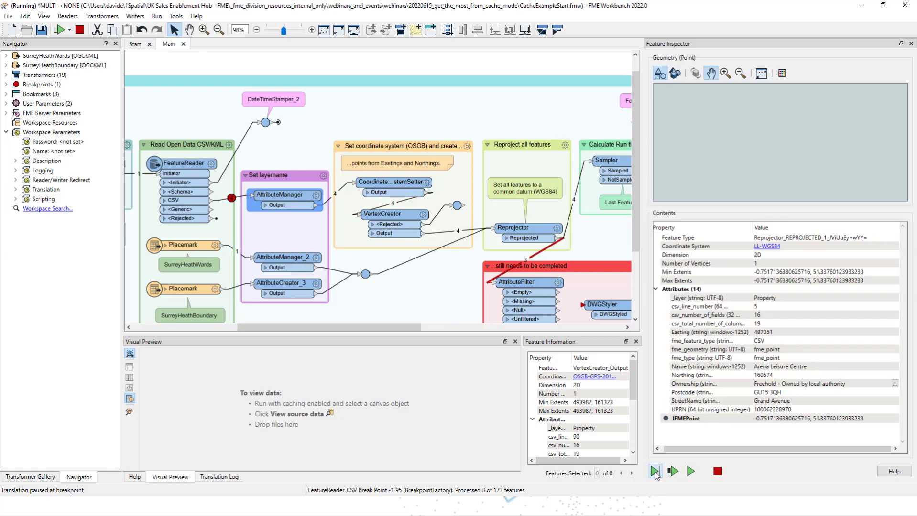
click(655, 471)
click(655, 471)
click(655, 472)
click(654, 471)
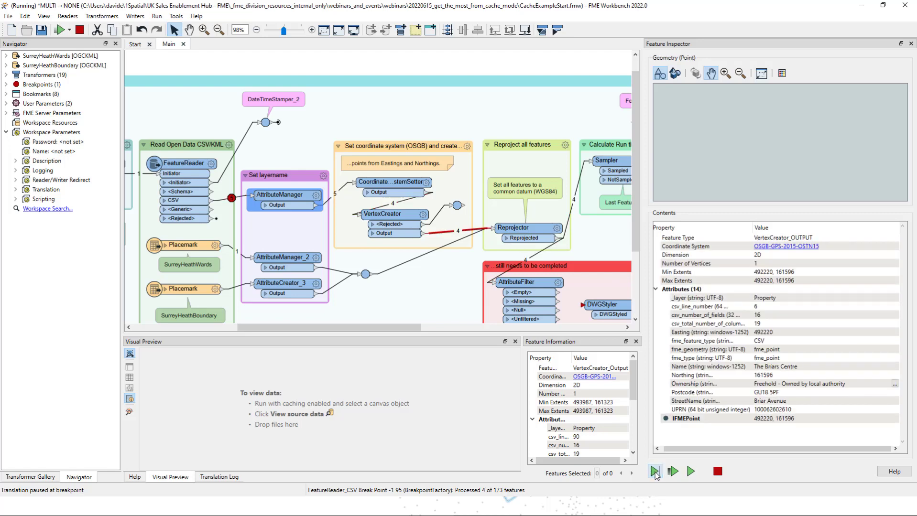
click(655, 471)
click(654, 472)
click(655, 471)
click(654, 472)
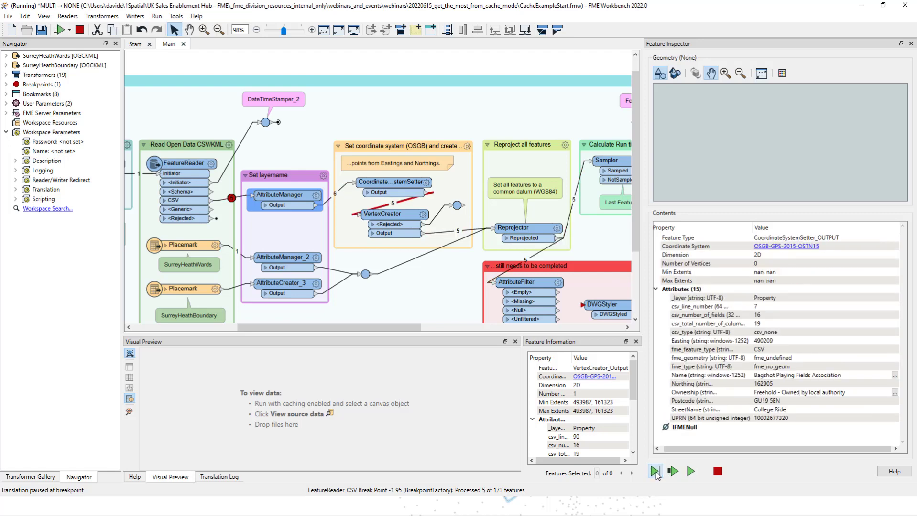
- Step the paused features connection by connection through the workflow until CSV line 9 is at the CoordinateSystemSetter output
click(655, 472)
click(654, 471)
click(654, 471)
click(655, 471)
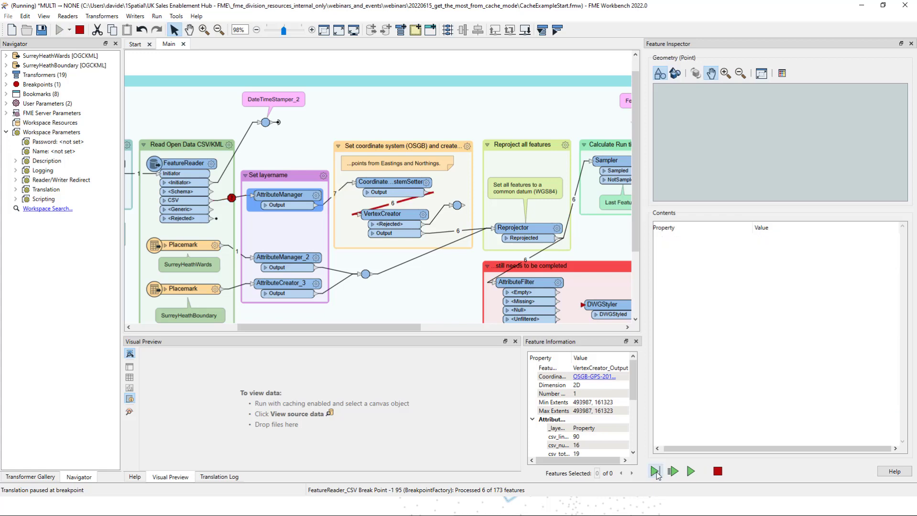
click(655, 471)
click(654, 471)
click(654, 472)
click(654, 471)
- Review the parameters of the Sampler in the Calculate Run time bookmark without changing them
scroll(518, 288, down, 2)
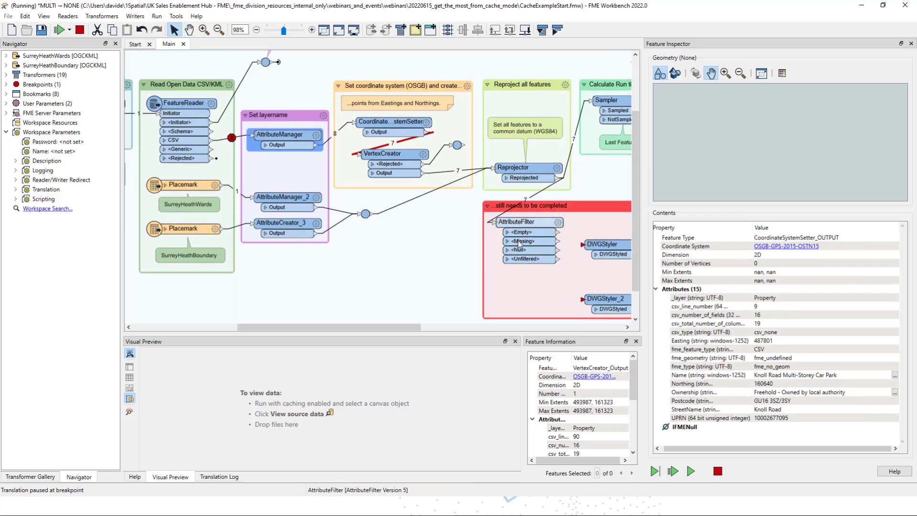
drag(405, 325, 485, 327)
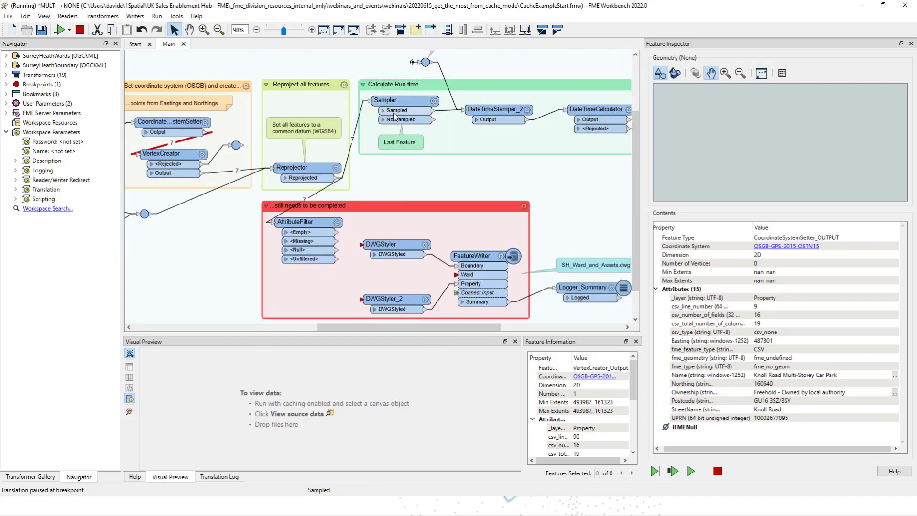
click(413, 113)
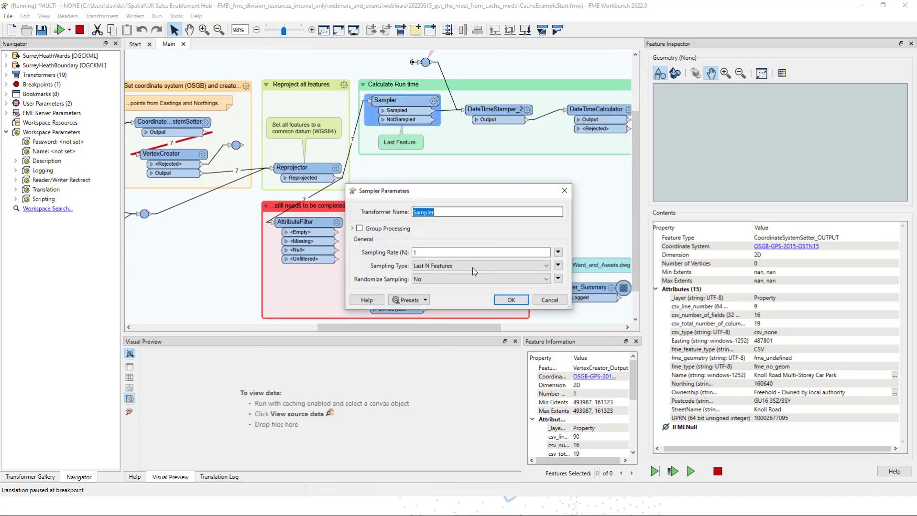
click(415, 252)
text(1)
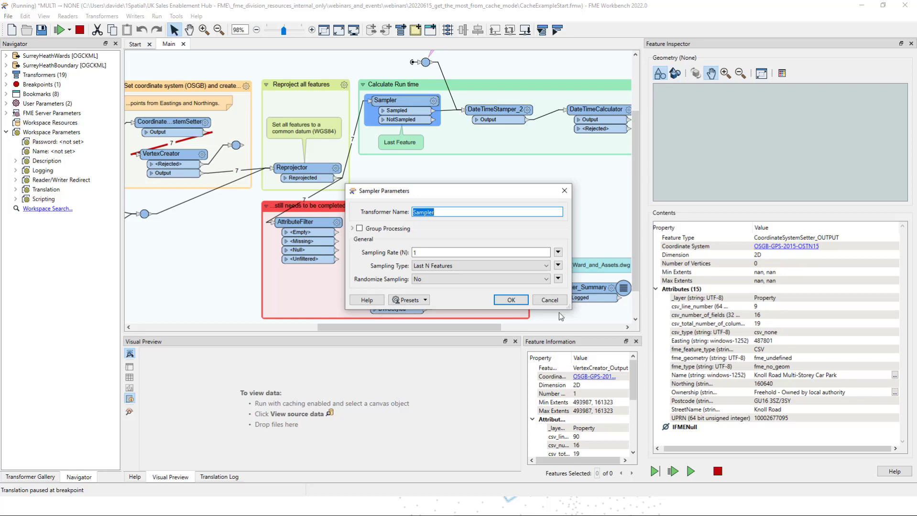
click(550, 301)
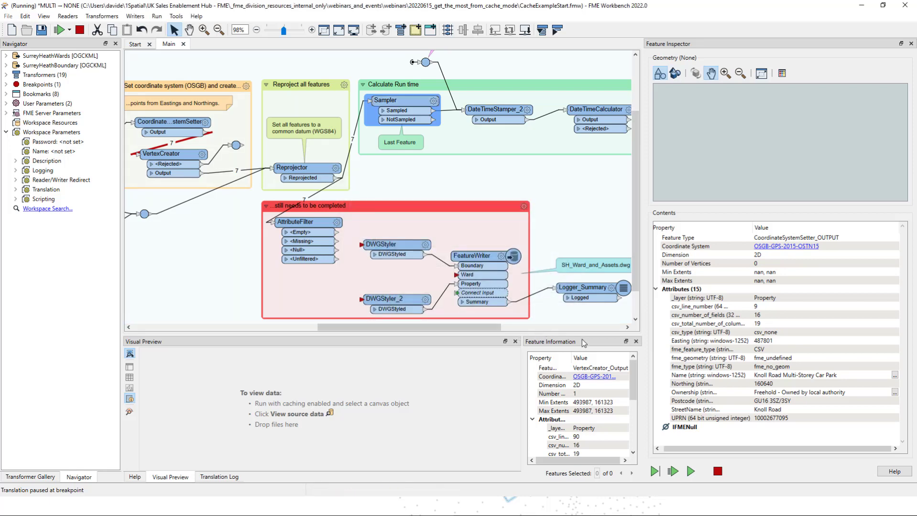
- Step the following CSV features connection by connection until CSV line 13 is at the AttributeManager output
click(654, 472)
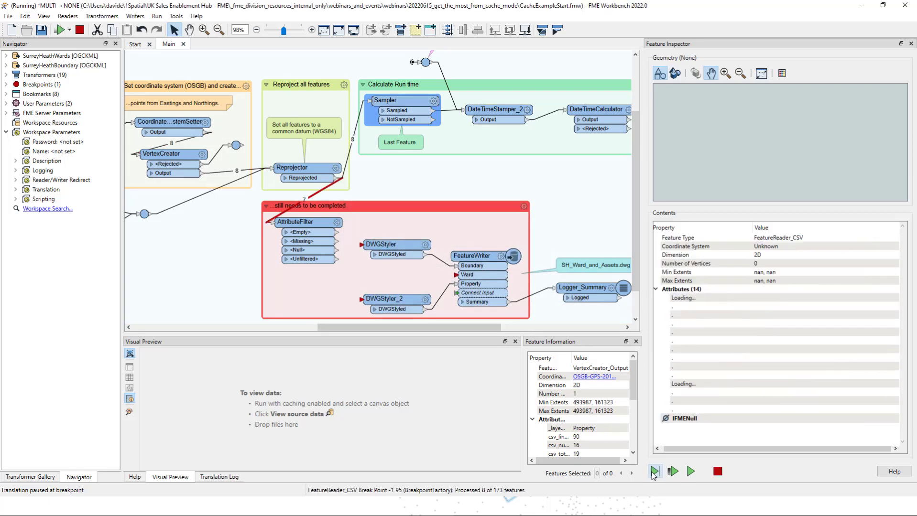
click(654, 473)
click(654, 472)
click(654, 472)
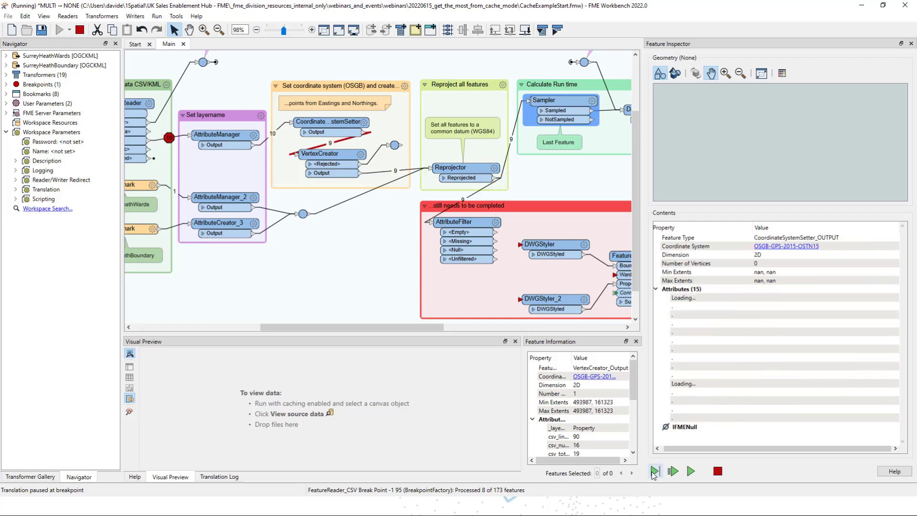
click(654, 472)
click(654, 472)
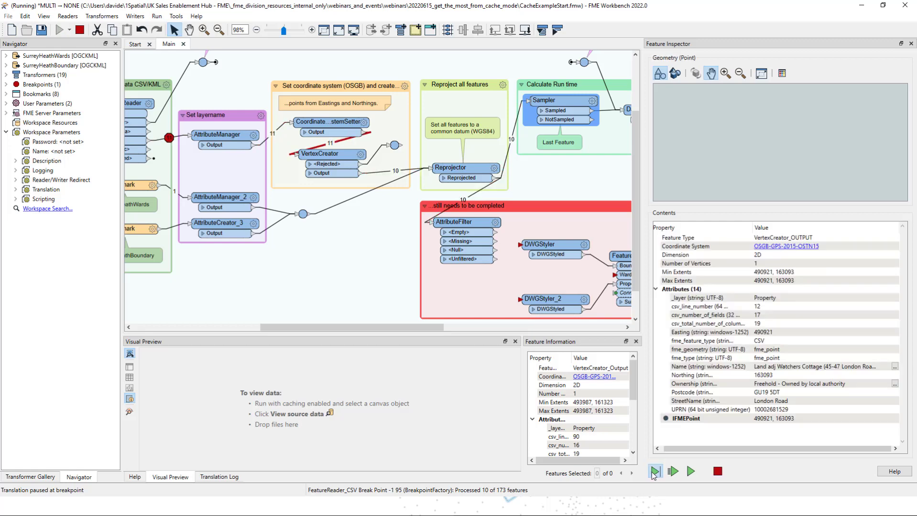
click(654, 472)
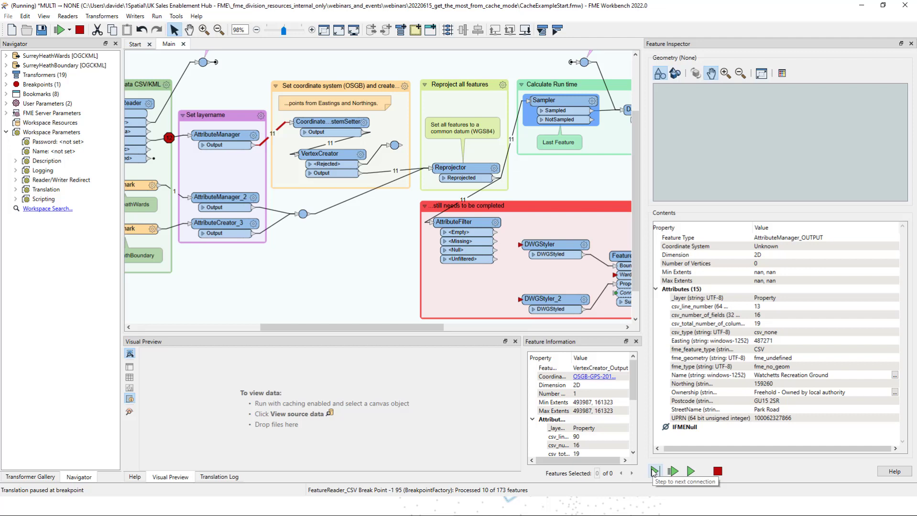
click(655, 472)
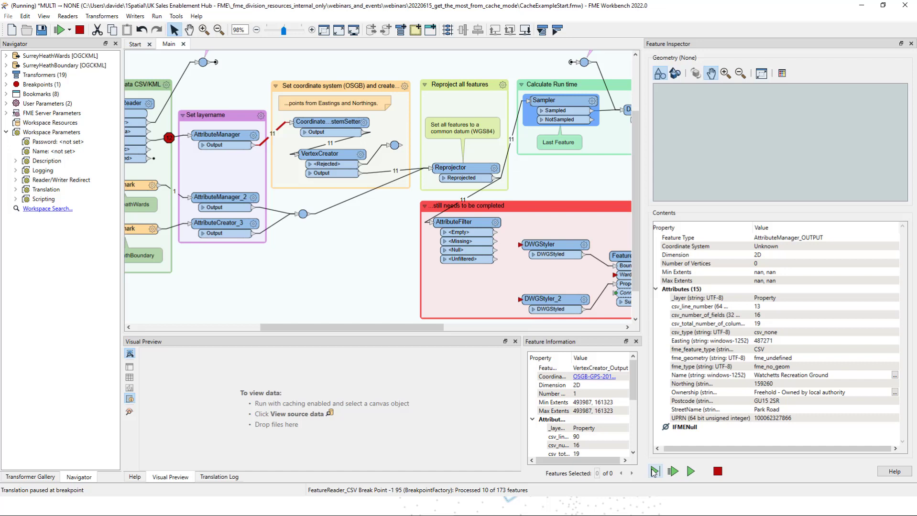
- Review the test clauses and hit-count stop options of the breakpoint before AttributeManager without changing them
right_click(169, 139)
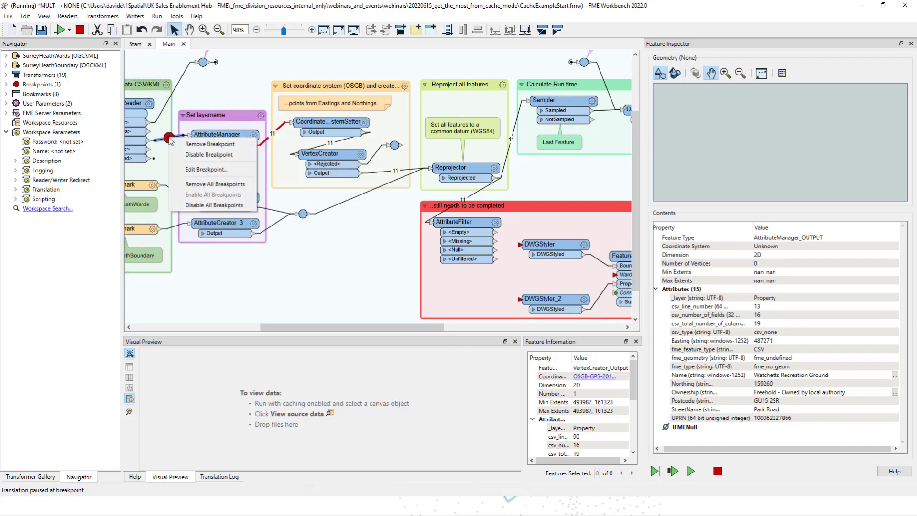
click(220, 170)
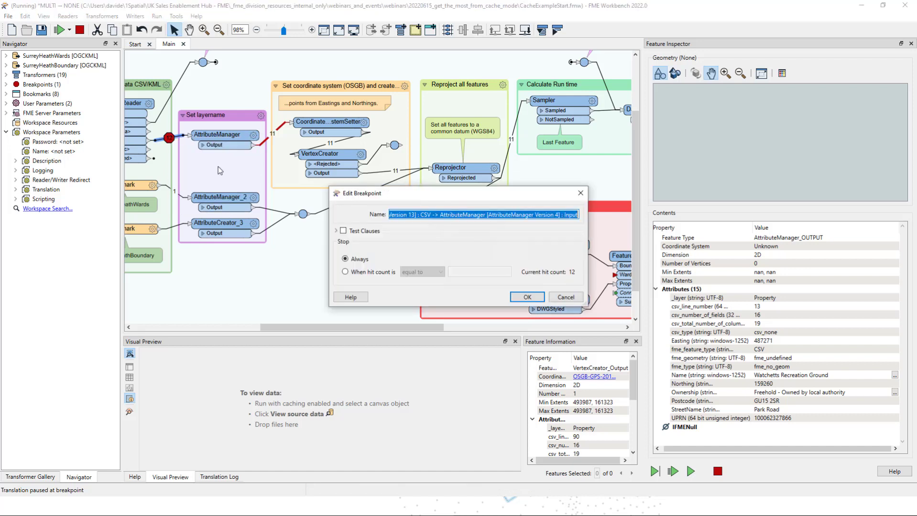
click(337, 231)
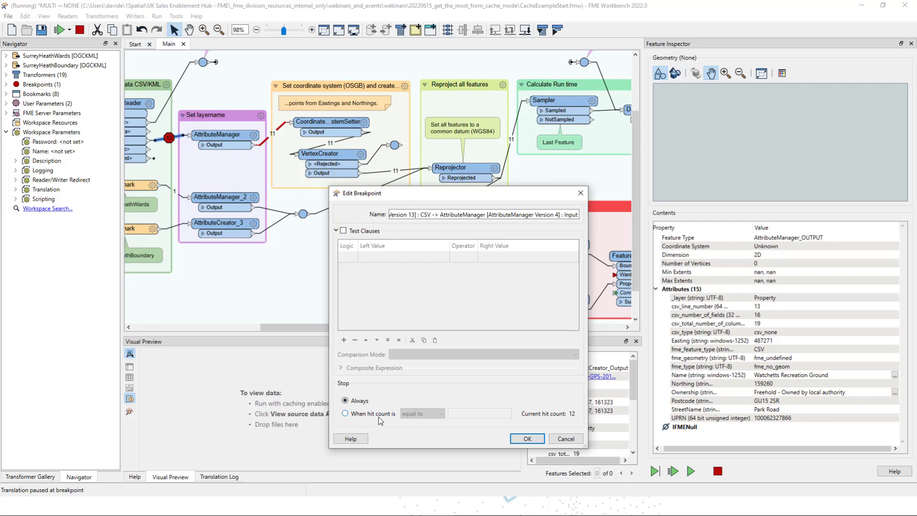
mouse_move(380, 420)
click(565, 439)
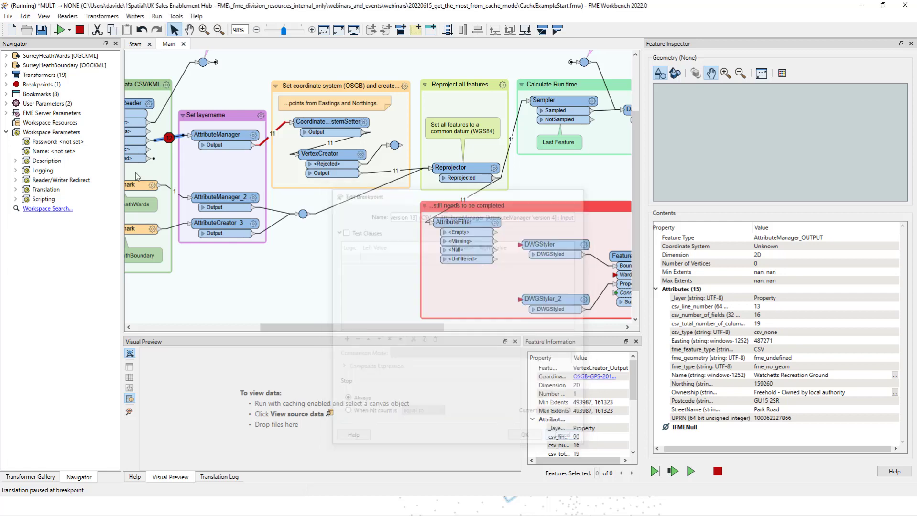
- Stop the paused translation and close the Feature Inspector
click(80, 31)
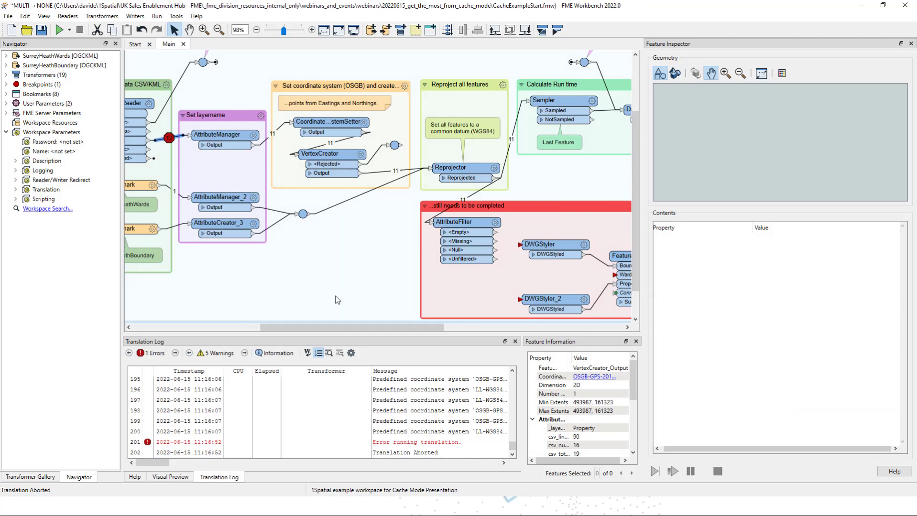
click(911, 43)
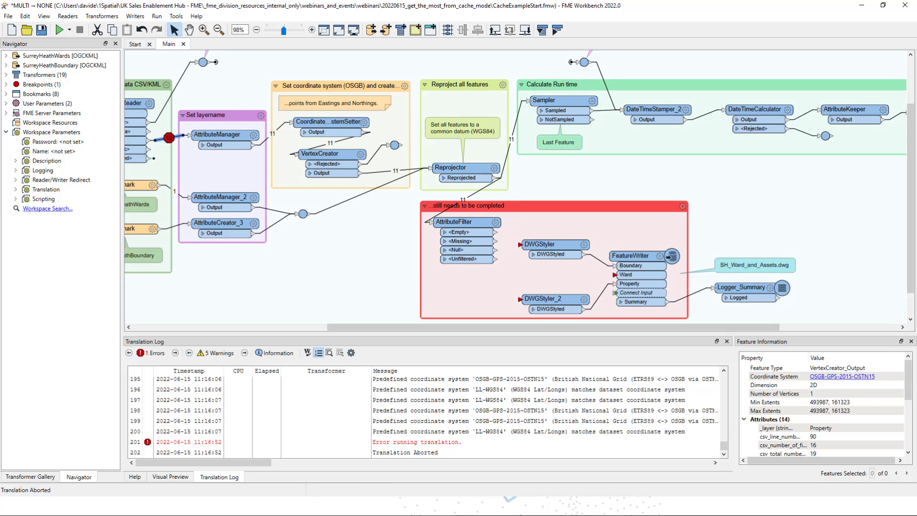
- Disable the breakpoint on the connection from FeatureReader's CSV port to AttributeManager and remove it completely
right_click(161, 139)
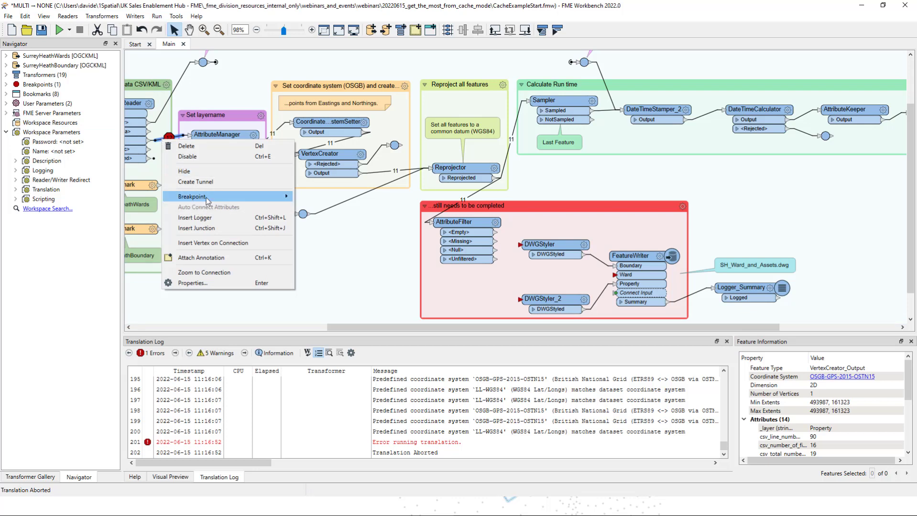
mouse_move(208, 201)
click(323, 207)
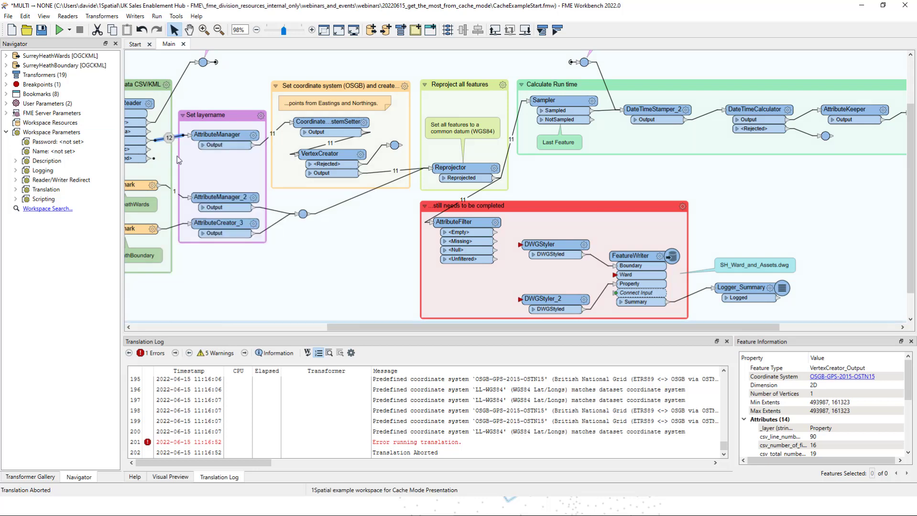
right_click(171, 138)
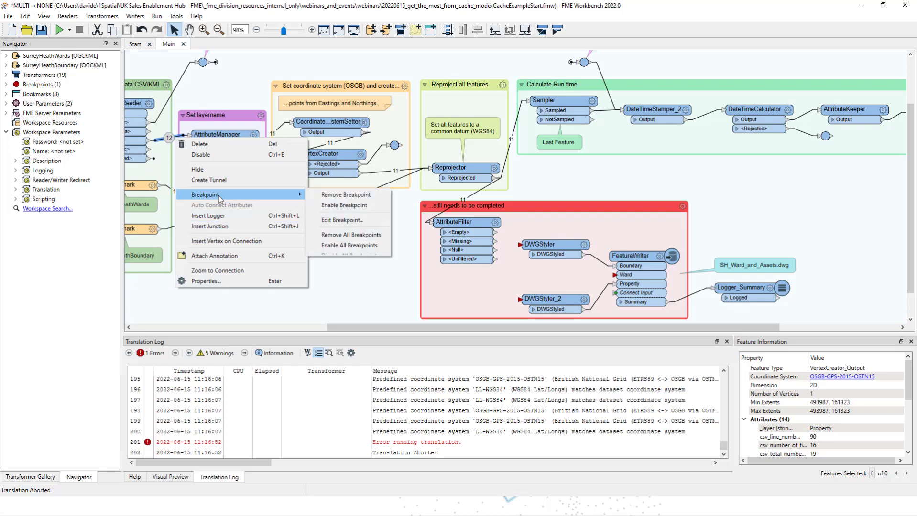
right_click(160, 142)
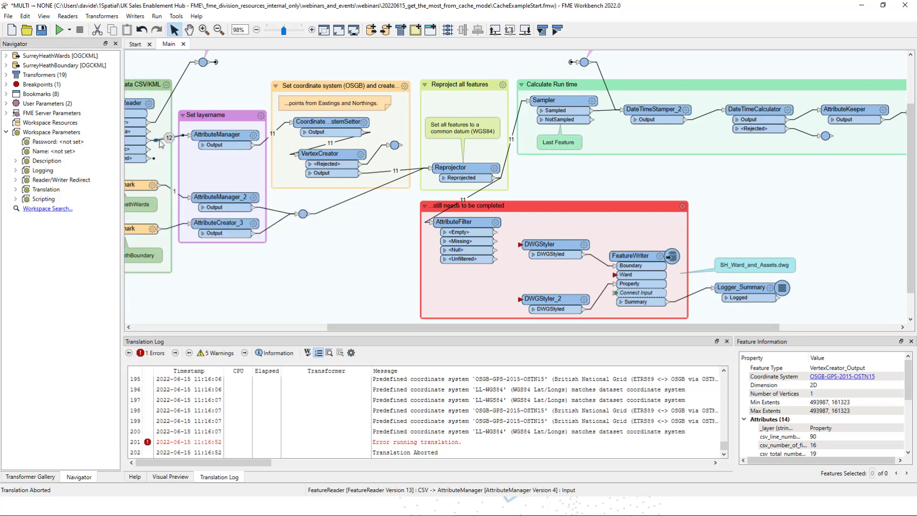
right_click(160, 142)
mouse_move(196, 198)
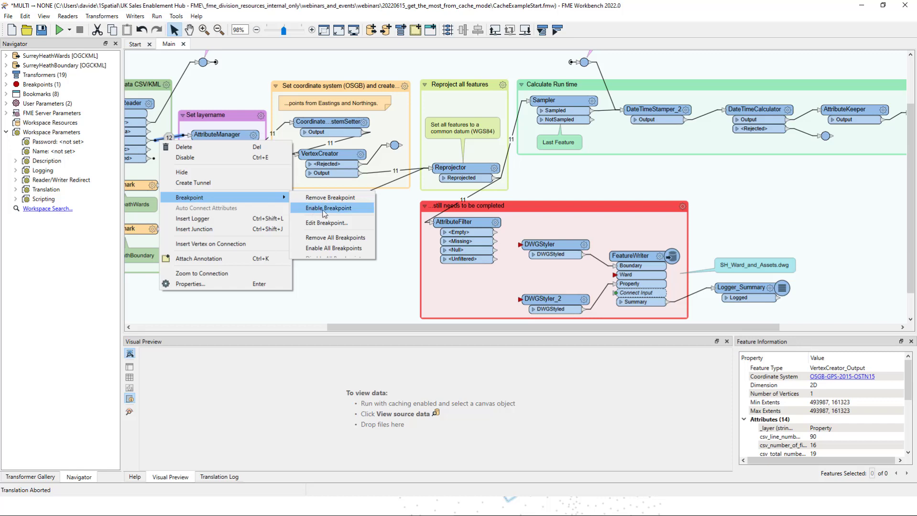
click(330, 197)
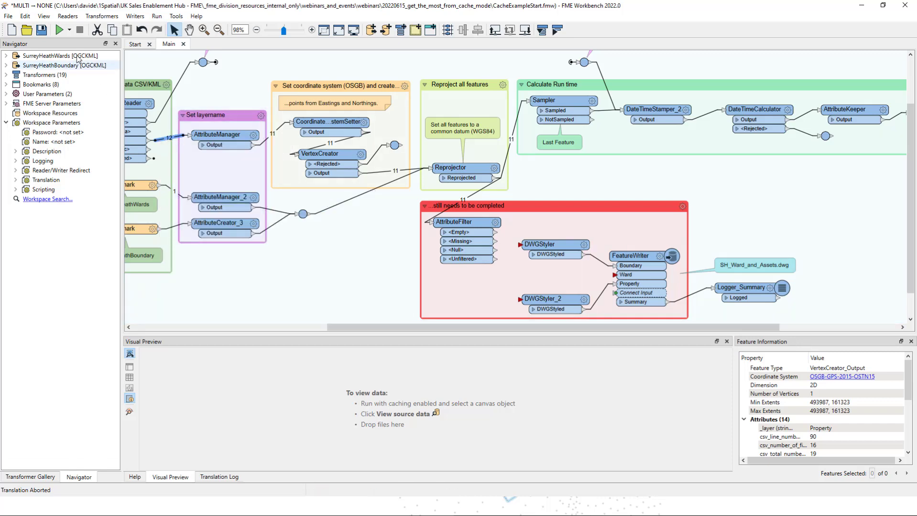
- Turn off Stop at Breakpoints for workspace runs
click(69, 30)
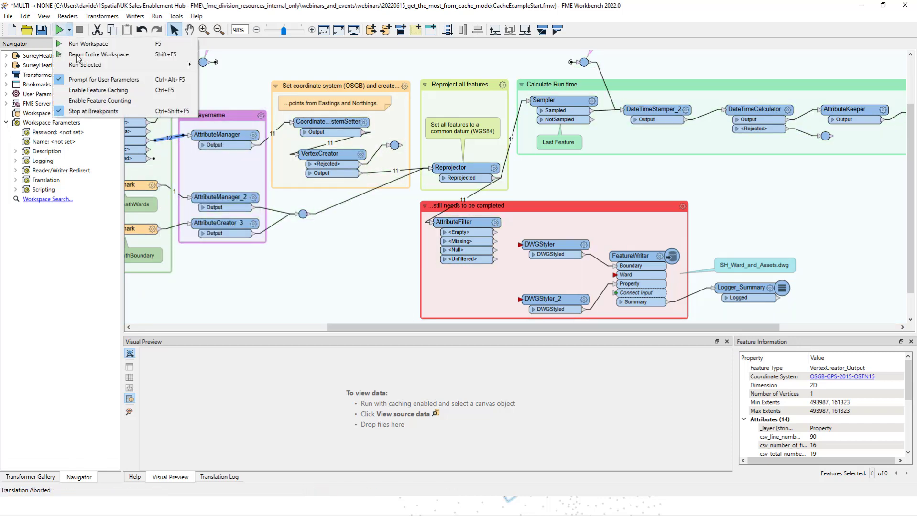
click(92, 111)
click(69, 30)
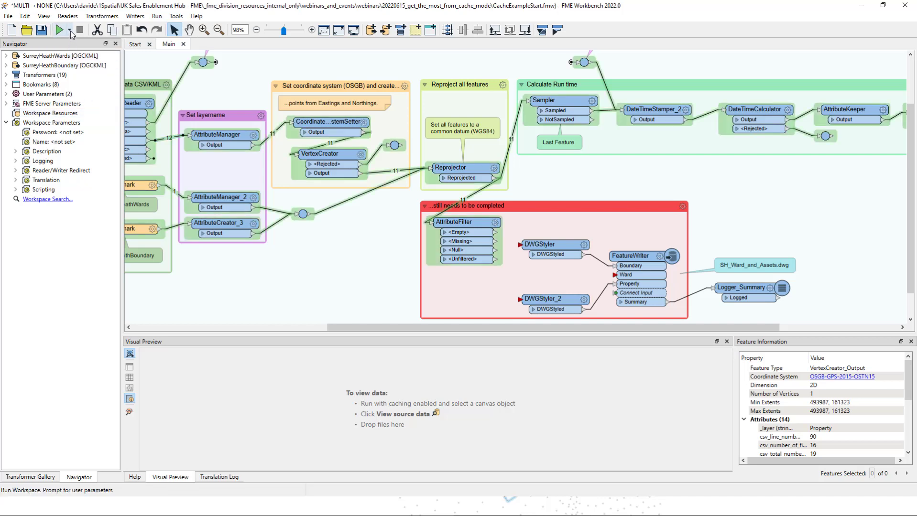
click(296, 293)
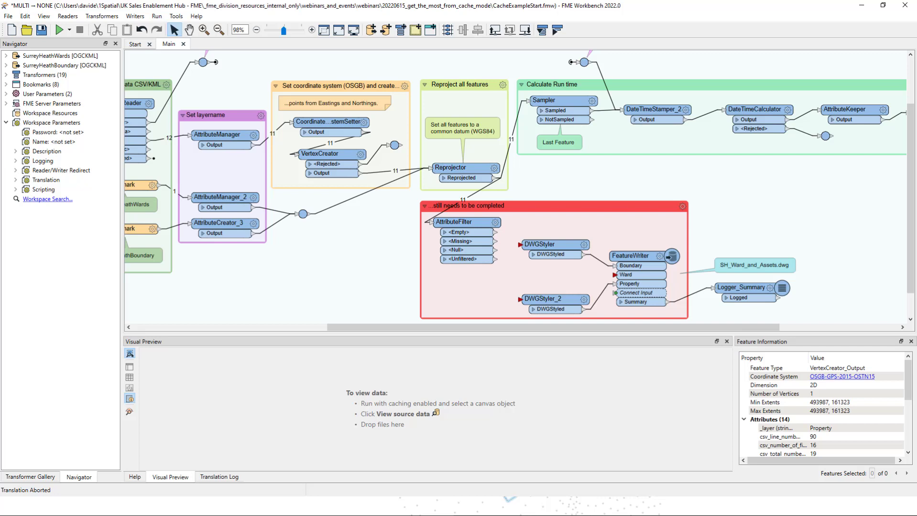
scroll(396, 176, up, 1)
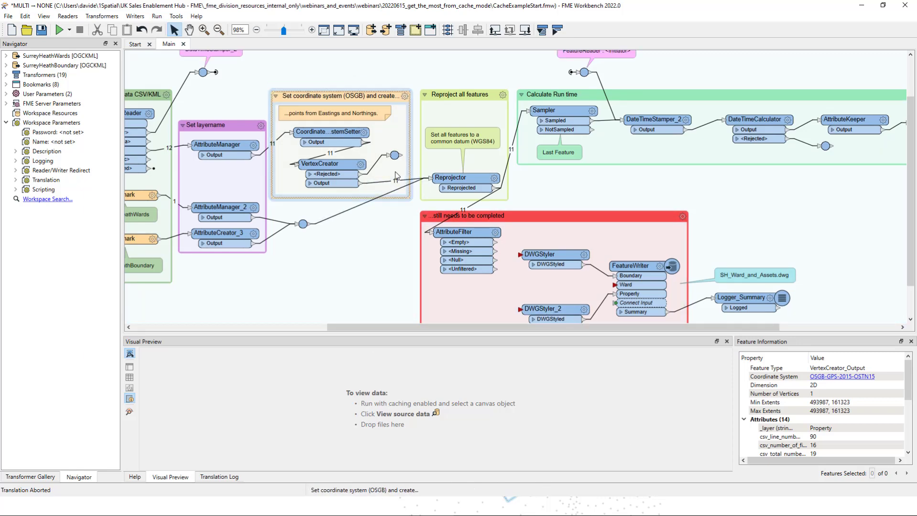
scroll(396, 177, up, 4)
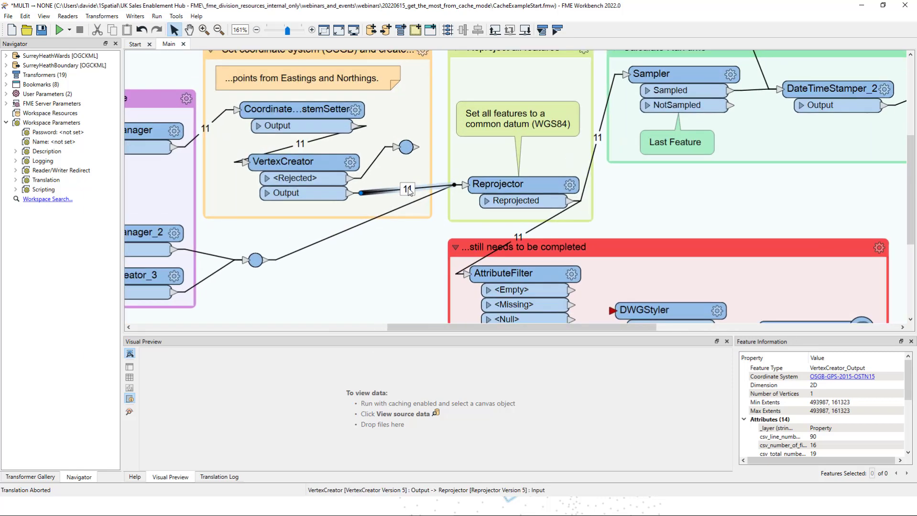
scroll(408, 190, up, 1)
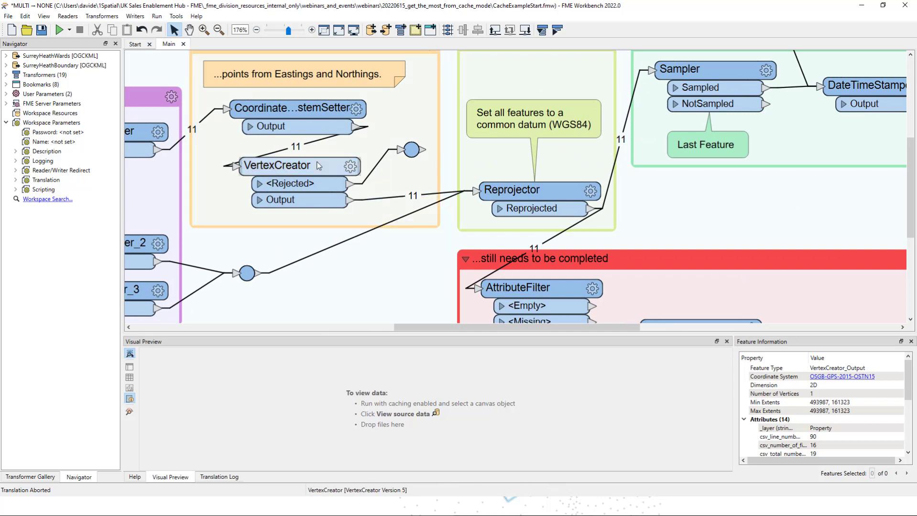
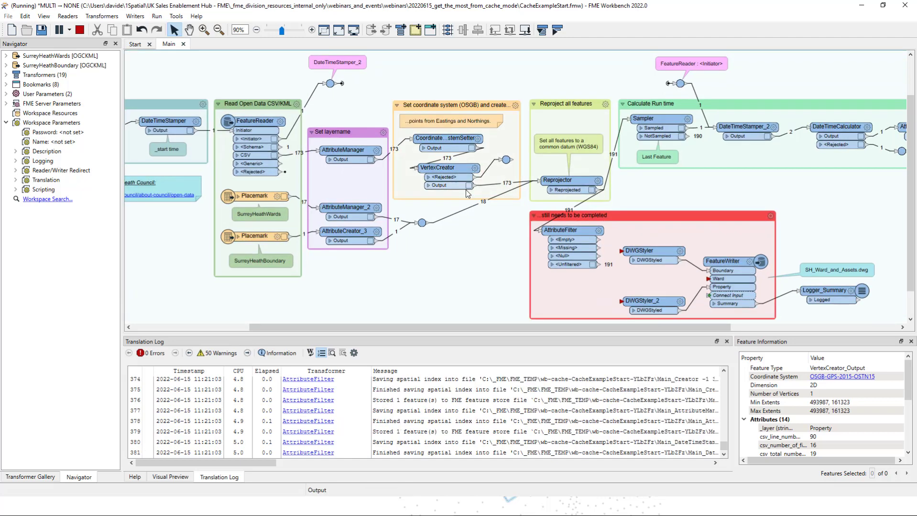
- Preview the cached features of the Creator and DateTimeStamper outputs and look at DateTimeStamper's partial-run options
scroll(467, 197, up, 3)
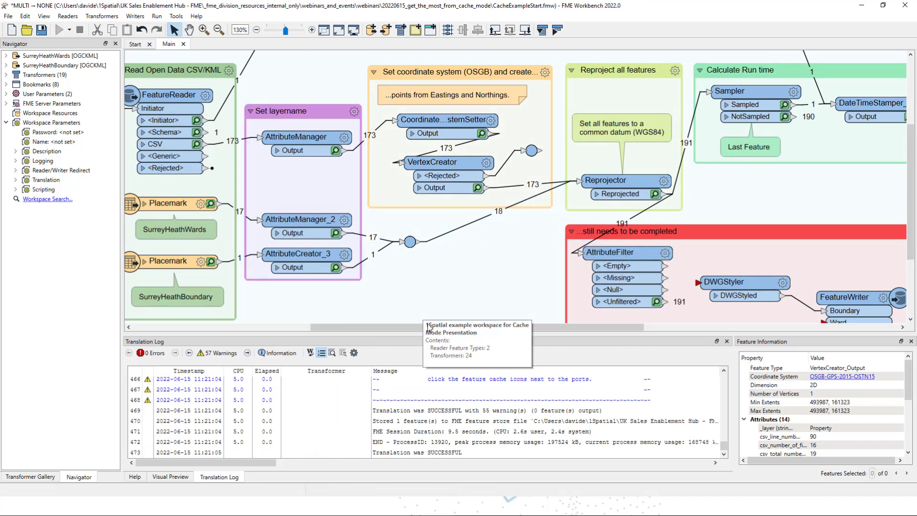
drag(418, 326, 300, 318)
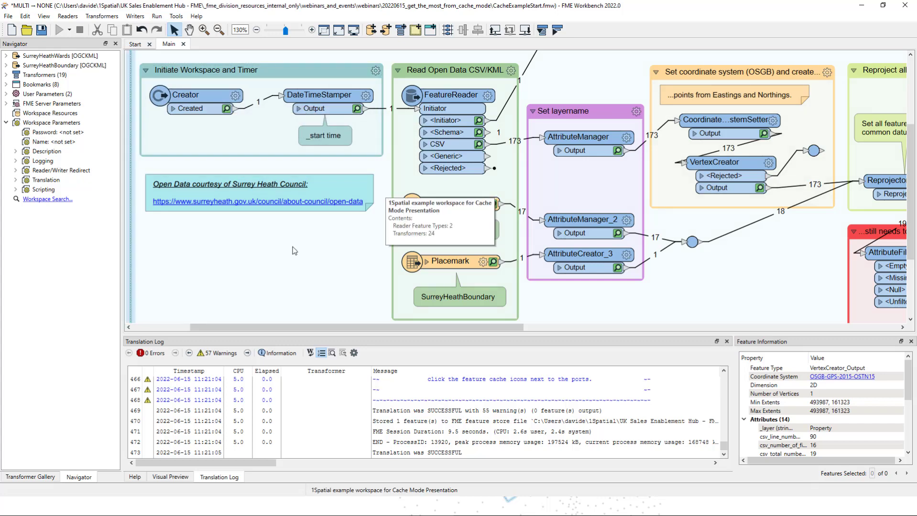
click(183, 112)
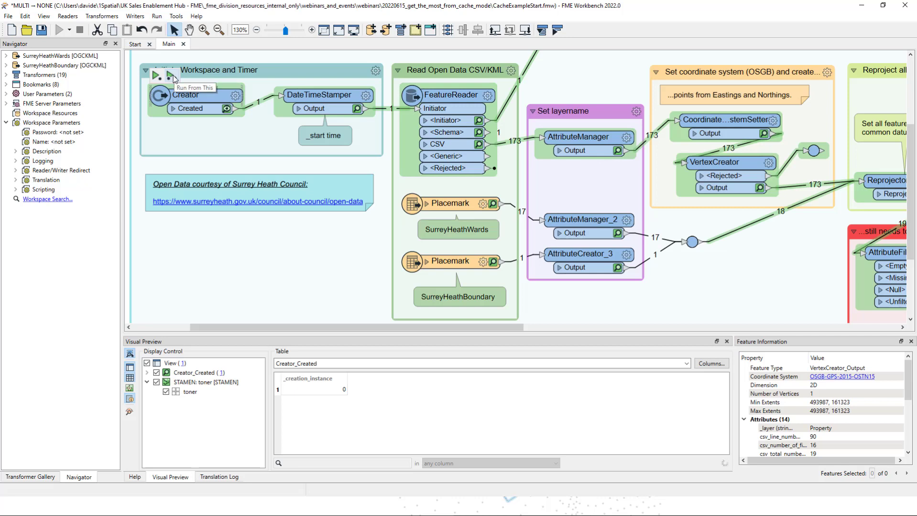
click(316, 98)
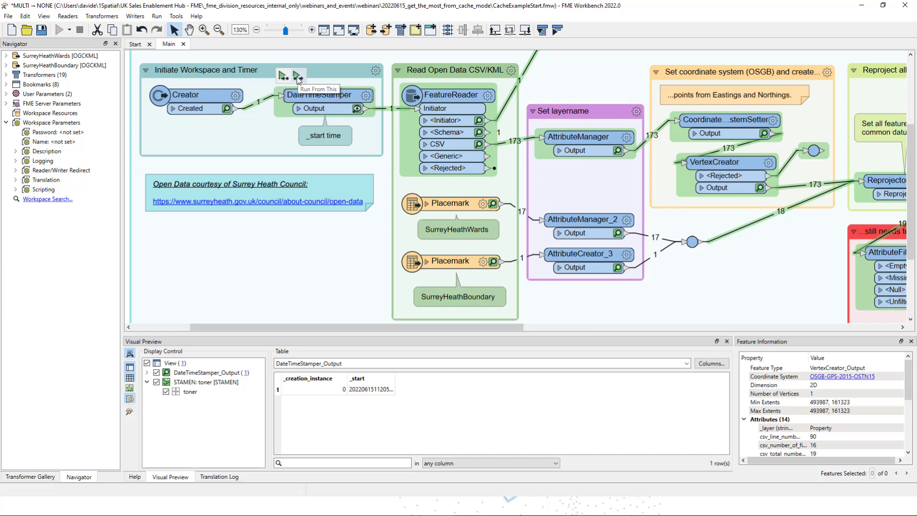
click(298, 78)
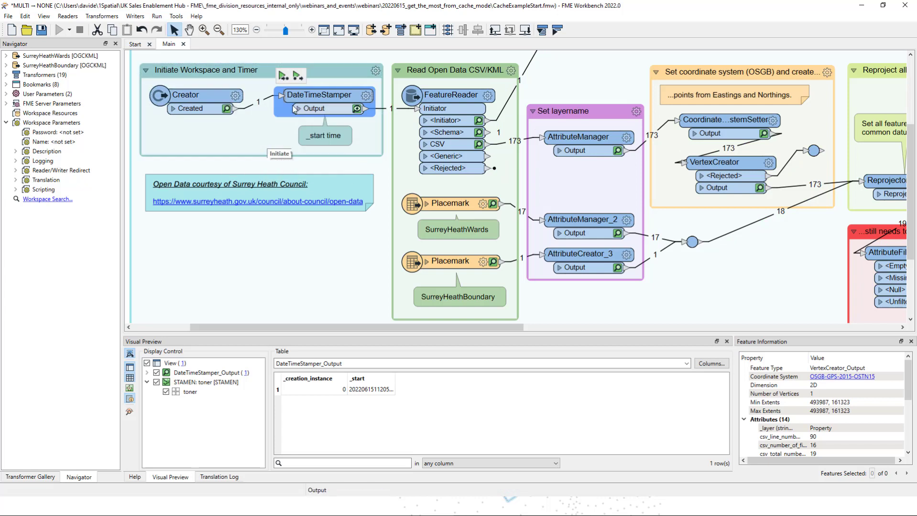
- Close the current workspace without saving the changes and reopen CacheExampleStart.fmw from the recent workspaces
click(183, 43)
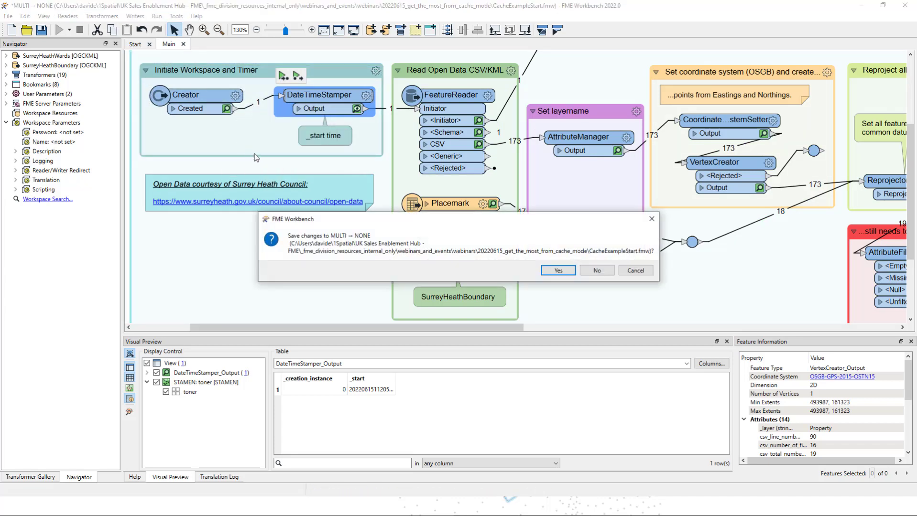
click(597, 270)
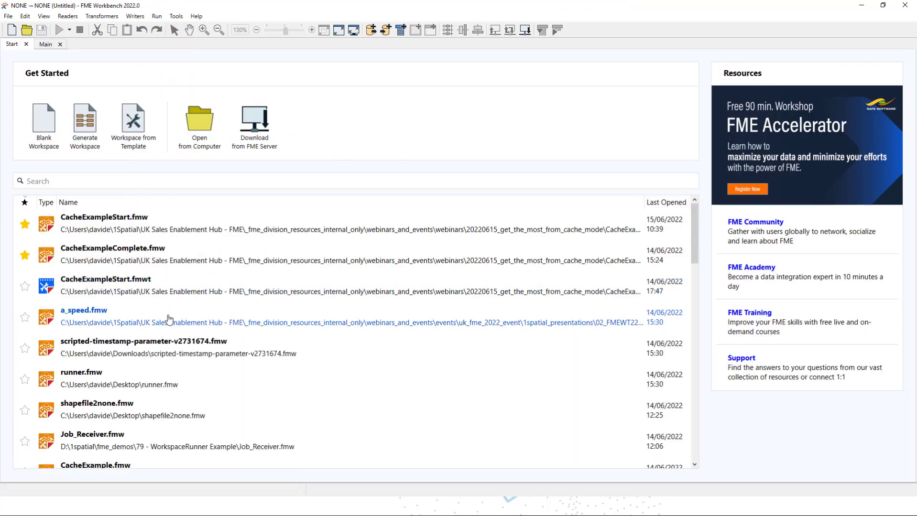
click(100, 219)
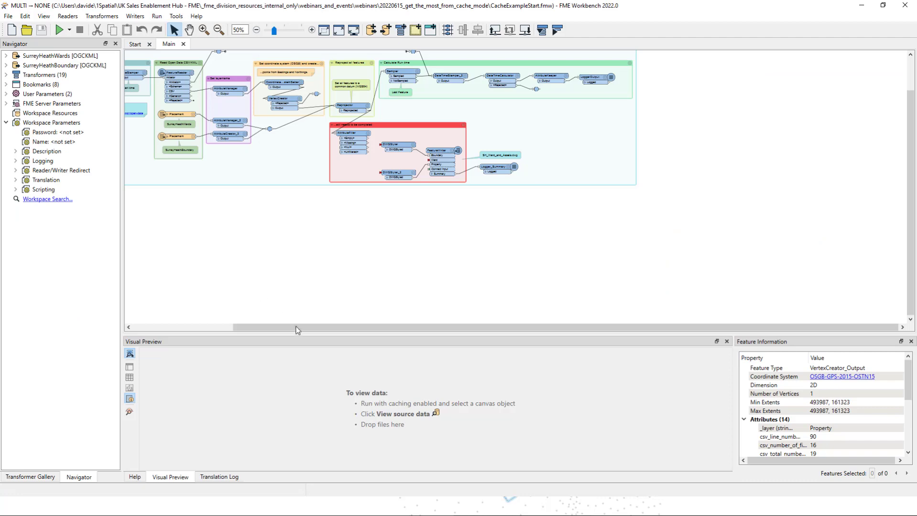
- Run the workspace only up to DateTimeStamper and show the full _start value of its cached feature
drag(297, 330, 215, 327)
scroll(216, 104, up, 3)
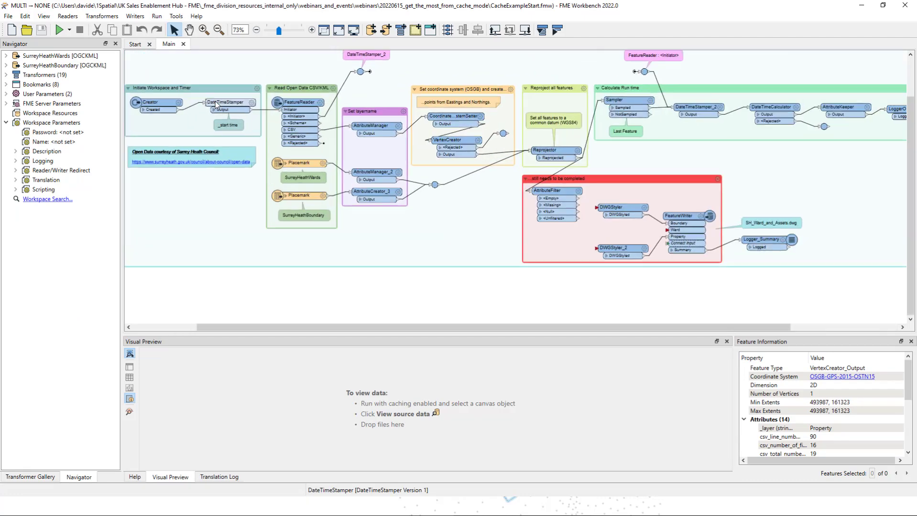
drag(299, 328, 234, 328)
scroll(228, 296, up, 3)
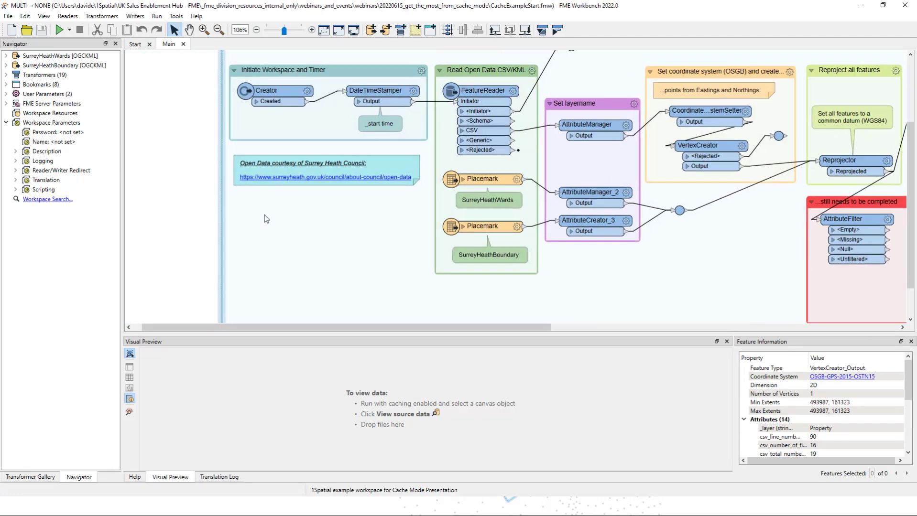
scroll(267, 219, up, 3)
click(449, 170)
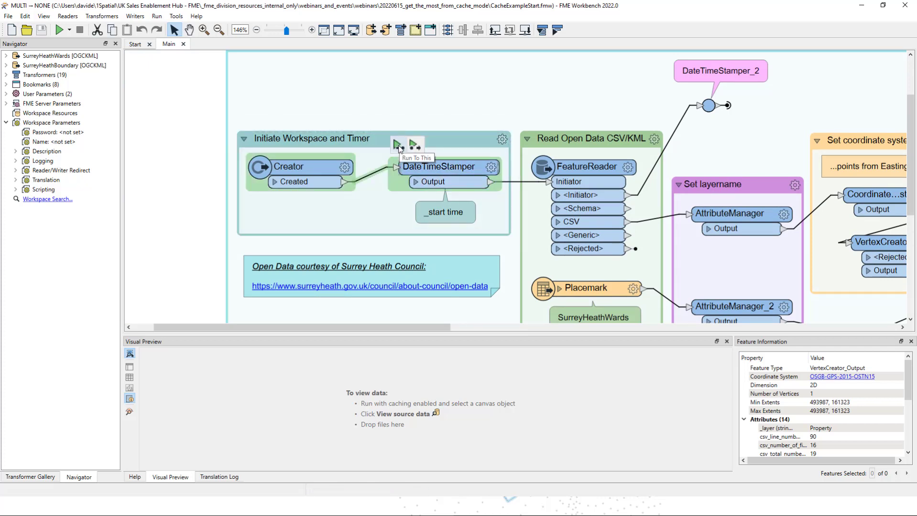
click(397, 146)
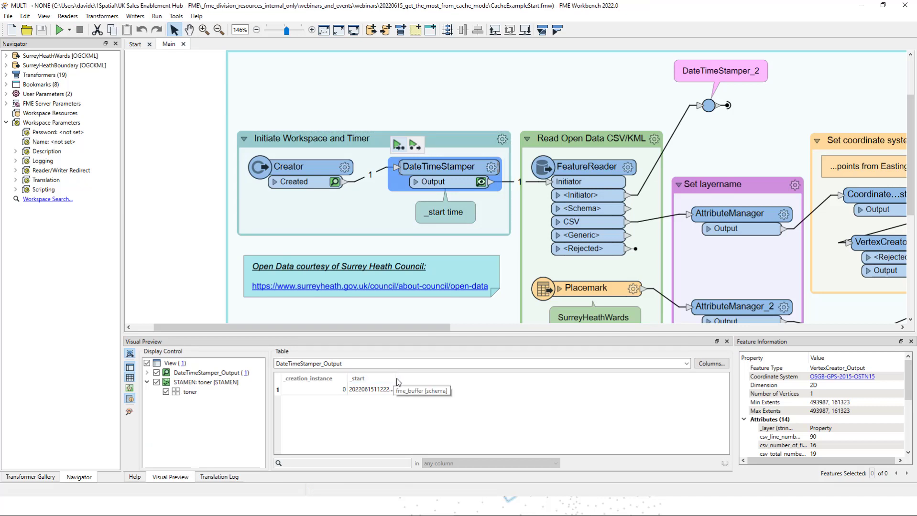
click(393, 390)
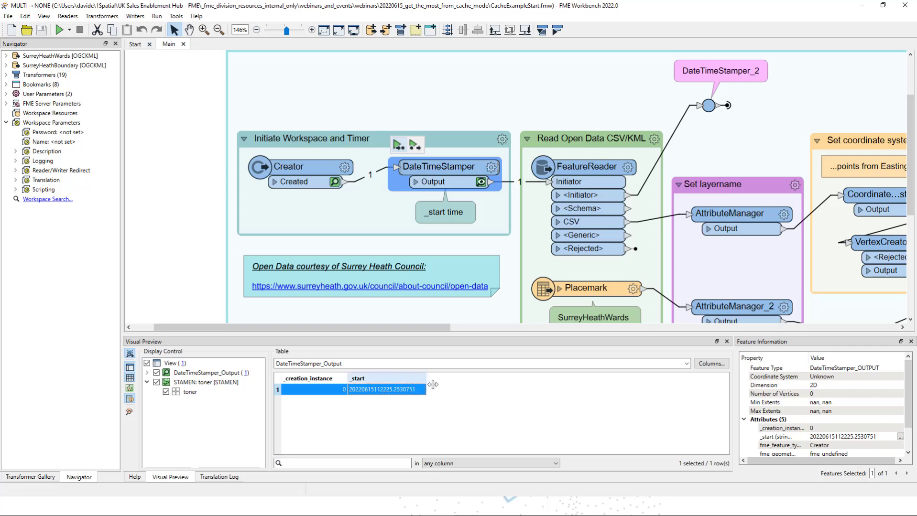
double_click(394, 383)
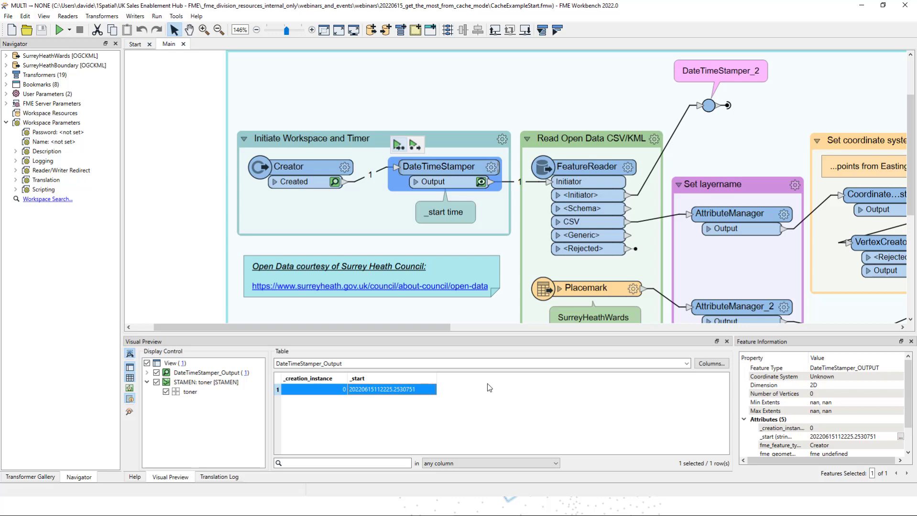
- Run the workspace up to FeatureReader and preview the cached features of its CSV and <Schema> ports
click(597, 174)
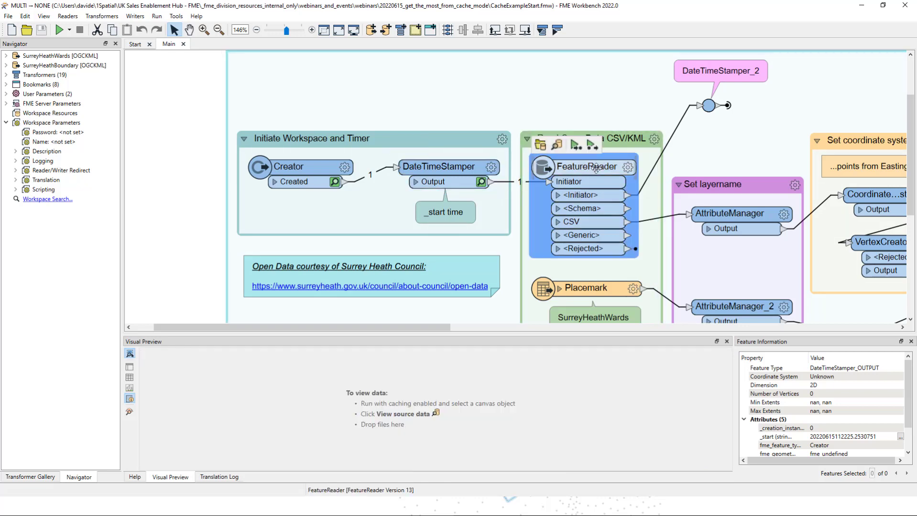
click(575, 146)
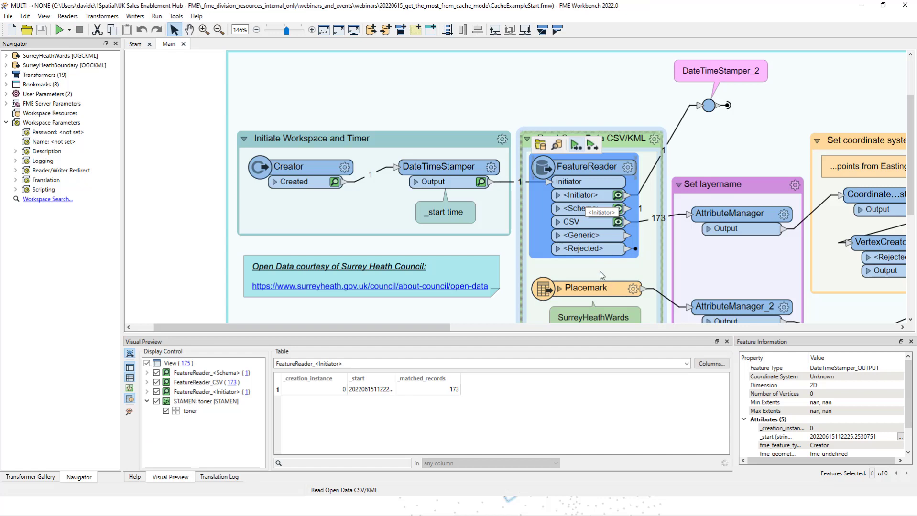
click(618, 223)
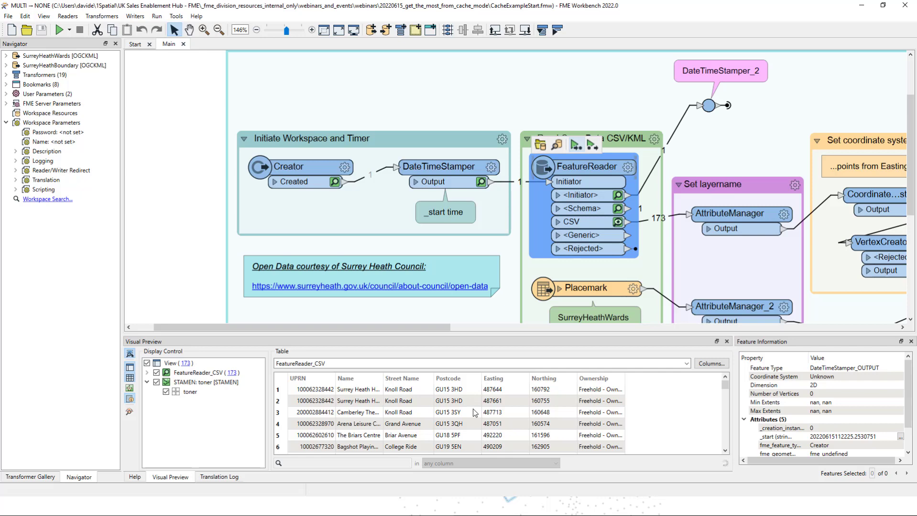
scroll(474, 413, down, 18)
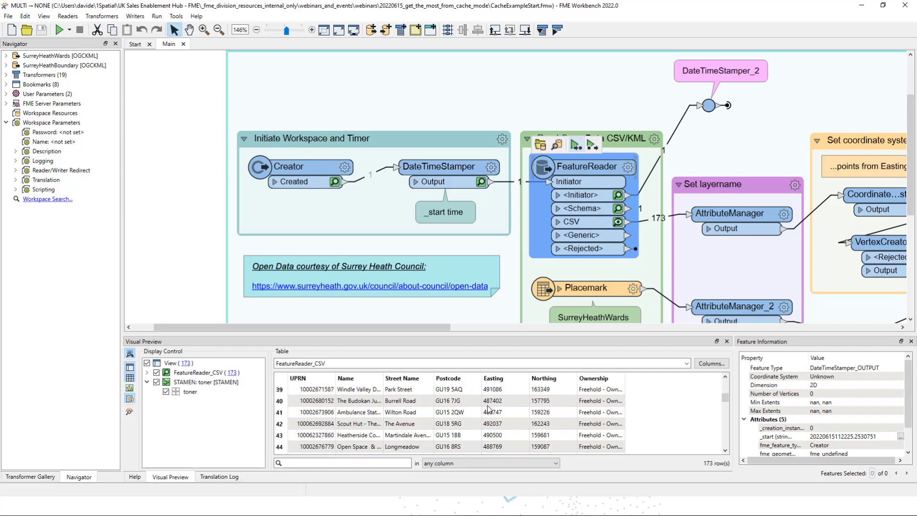
click(618, 210)
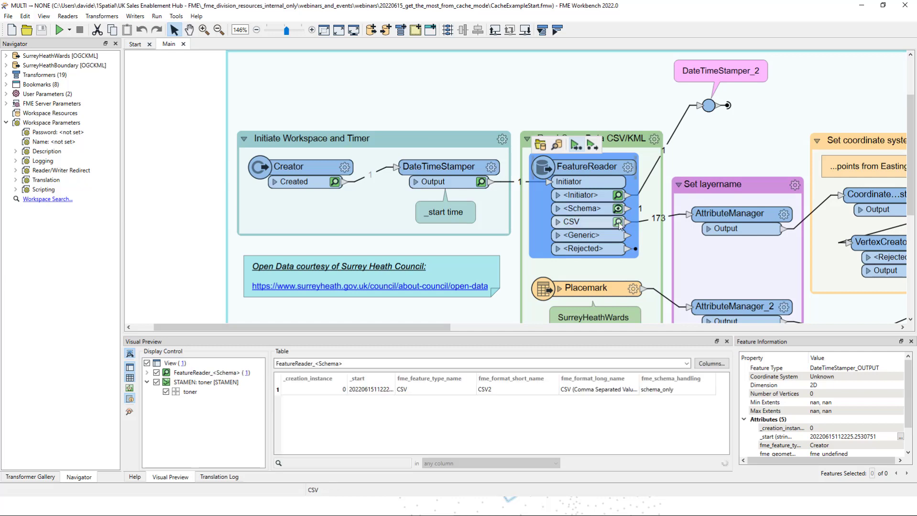
click(618, 223)
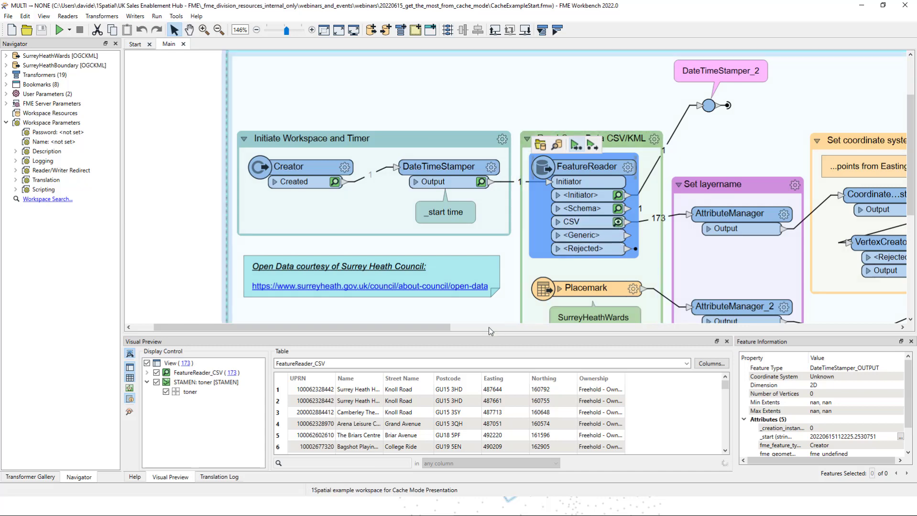
- Run from the existing FeatureReader cache up to AttributeManager in the Set layername bookmark and preview its output
drag(451, 328, 506, 327)
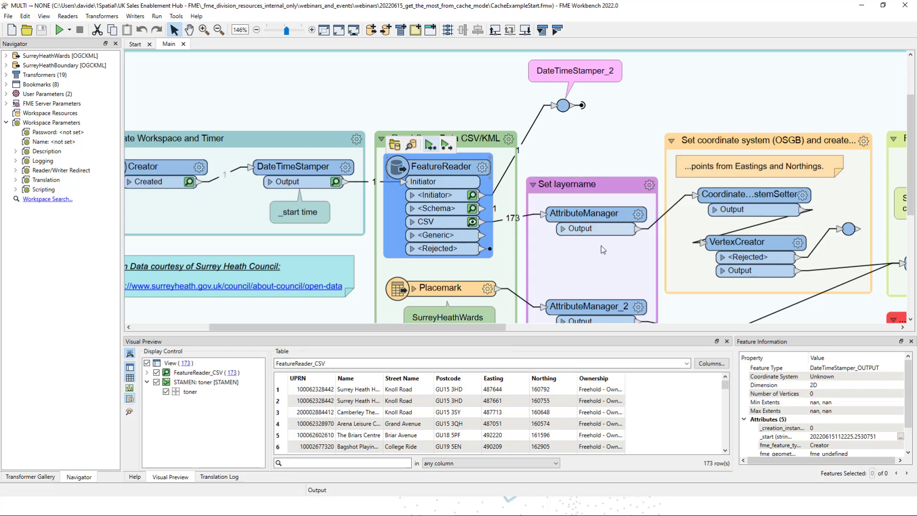
click(590, 262)
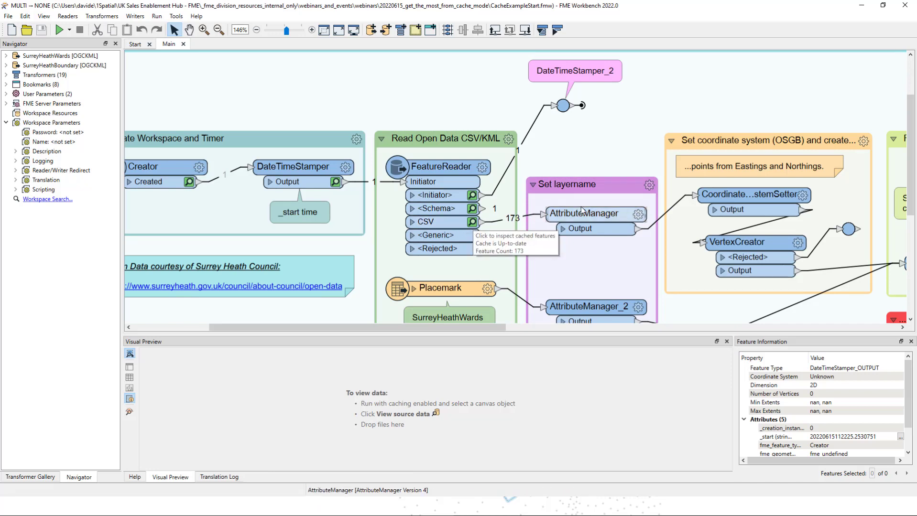
click(548, 195)
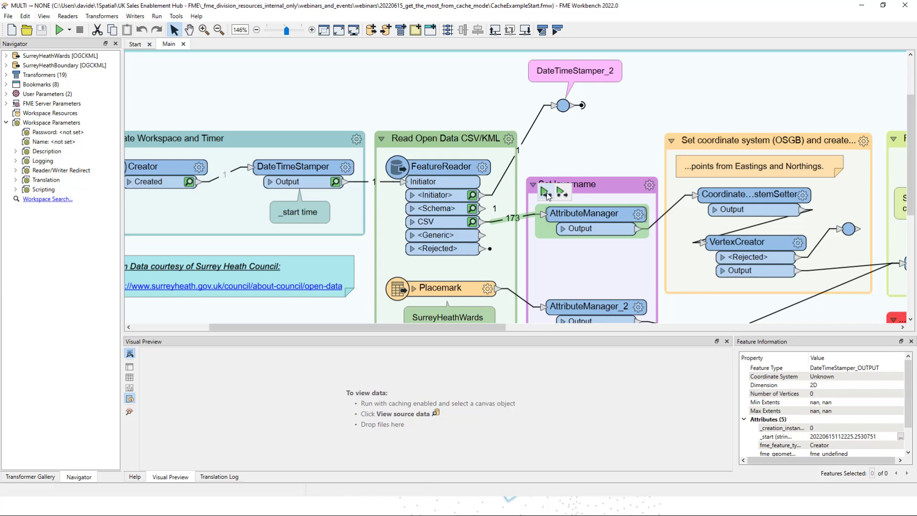
mouse_move(582, 225)
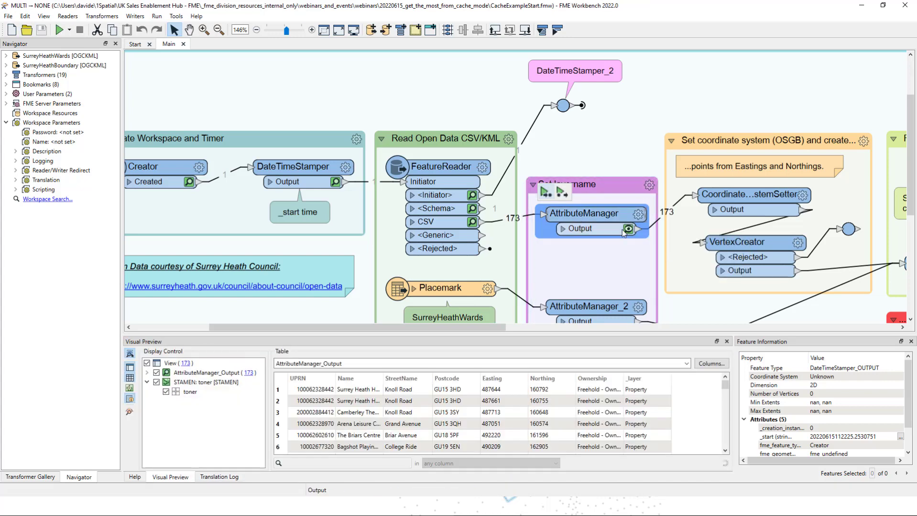
mouse_move(611, 269)
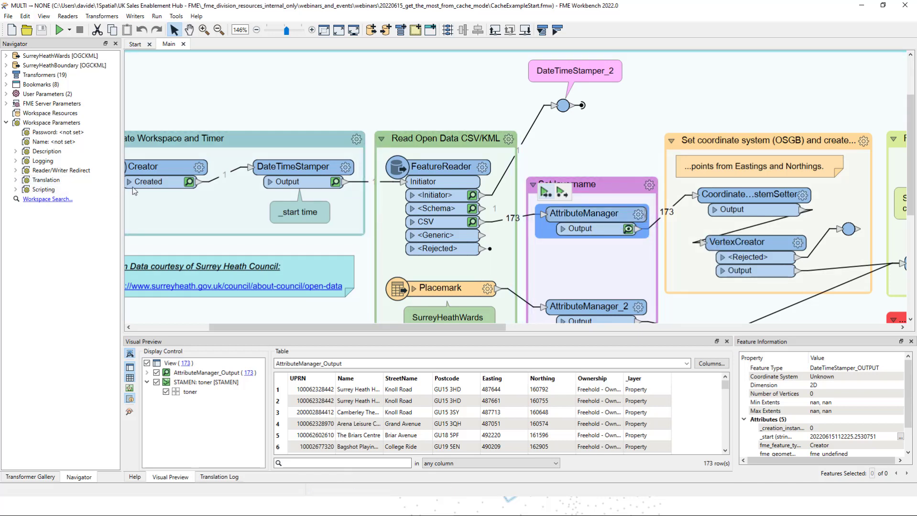
- Run the remaining workspace with feature caching enabled, keeping the default source KML parameters
click(69, 30)
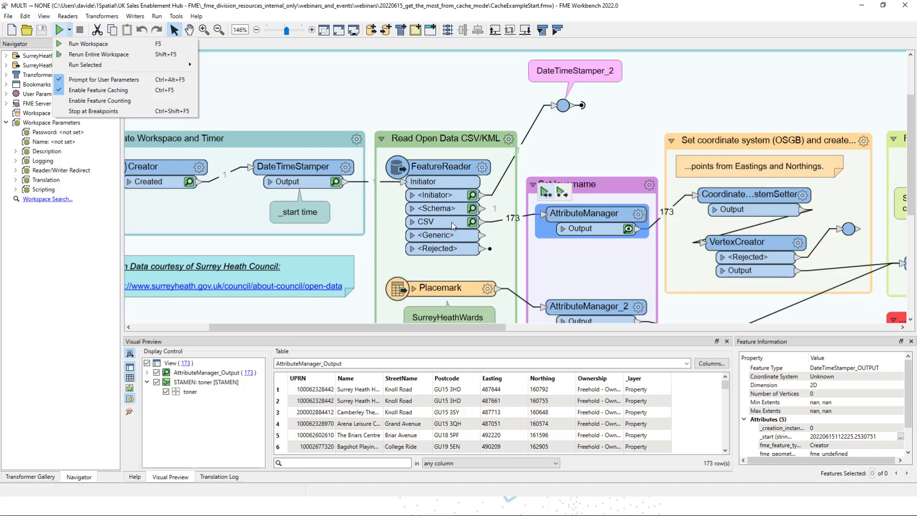
click(91, 46)
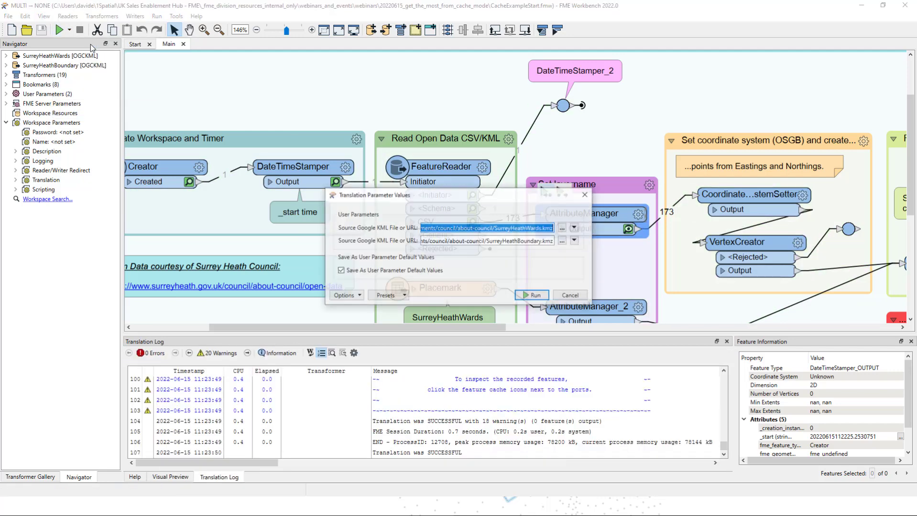
click(533, 295)
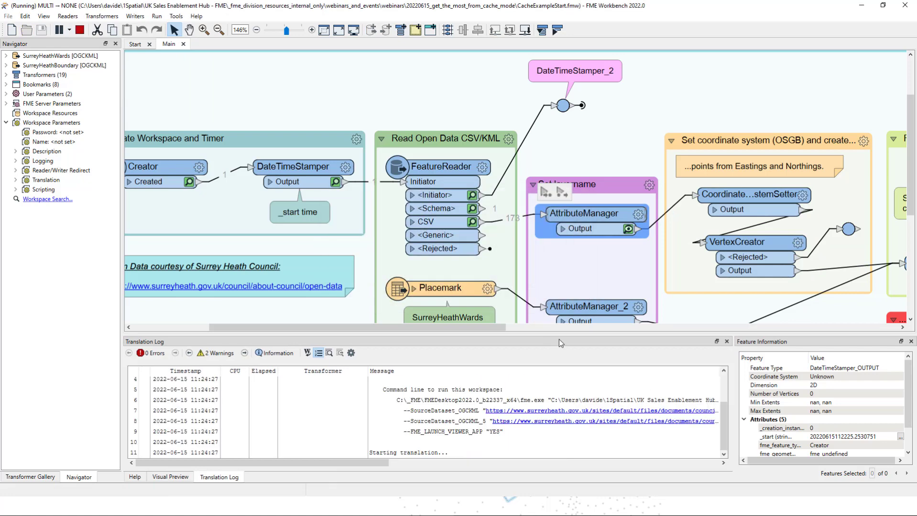
scroll(522, 296, down, 3)
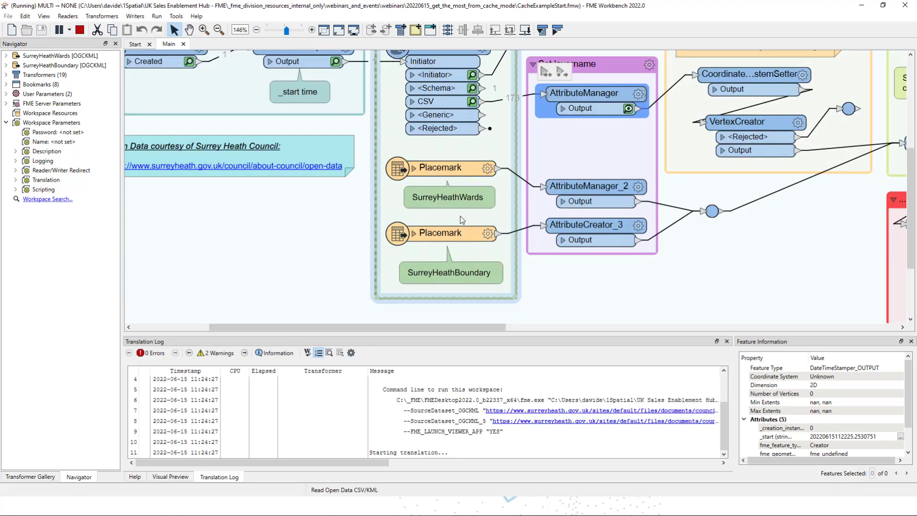
scroll(463, 225, up, 2)
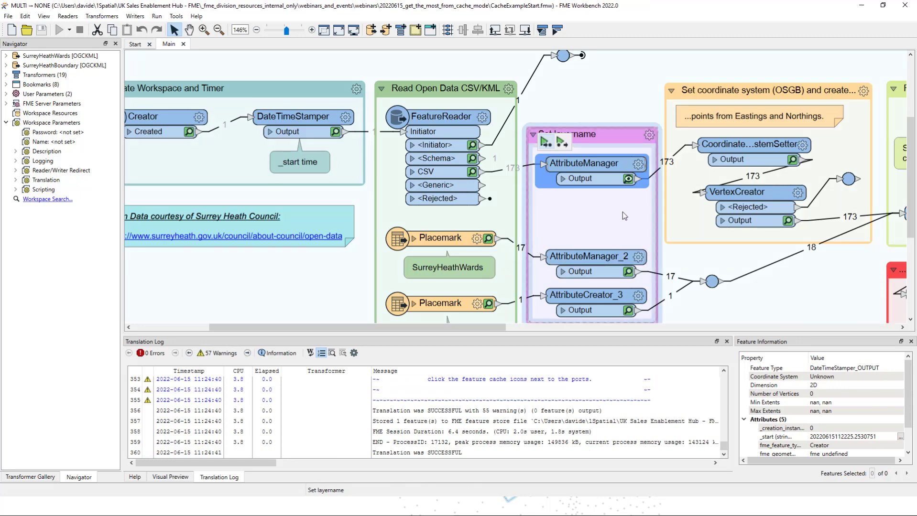
- Set the _layer attribute value in AttributeManager to PropertyNEW
click(640, 164)
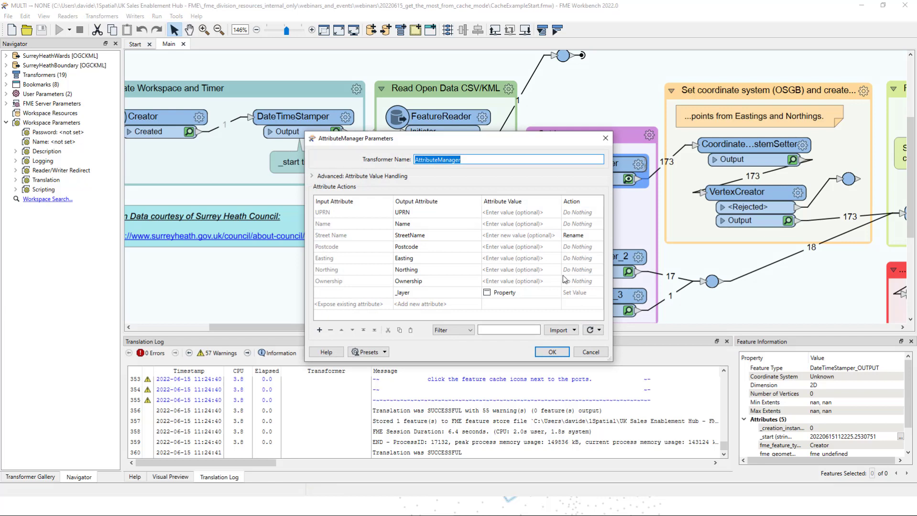
click(519, 293)
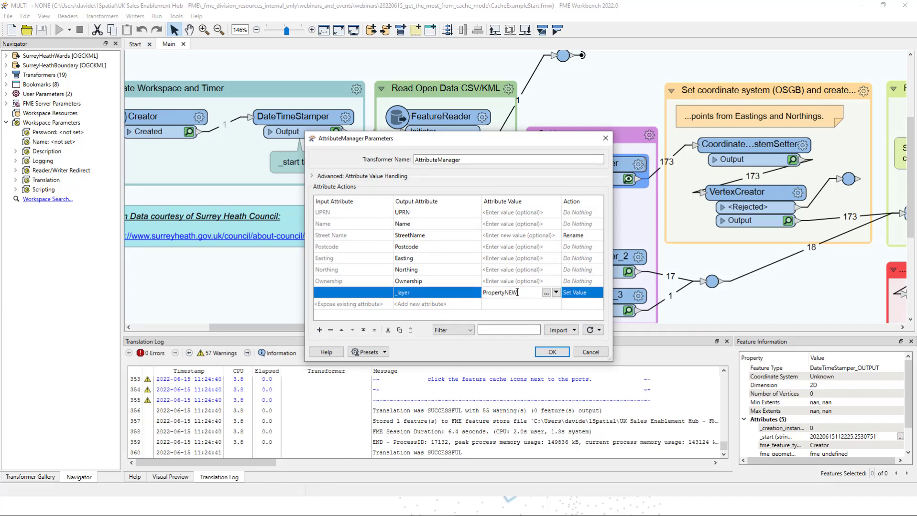
click(552, 353)
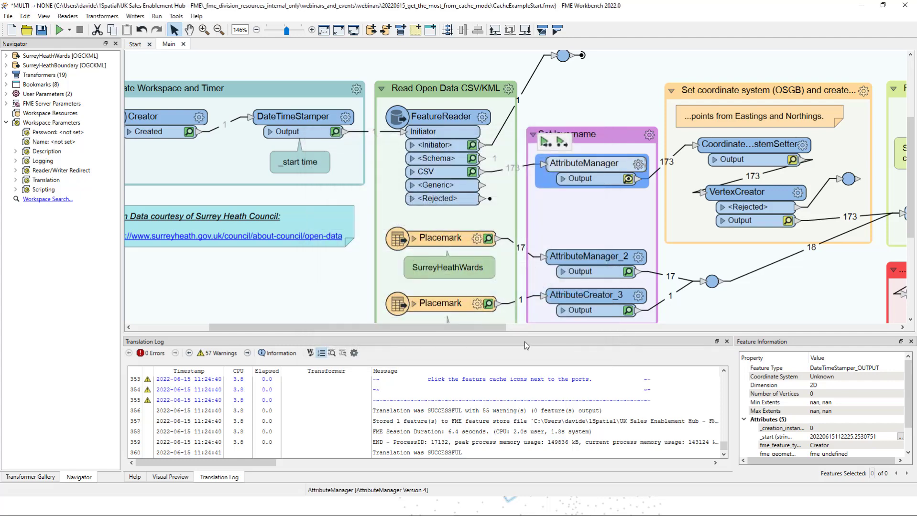
- Preview AttributeManager's outdated output cache and refresh it by running the workspace up to AttributeManager
drag(483, 329, 569, 339)
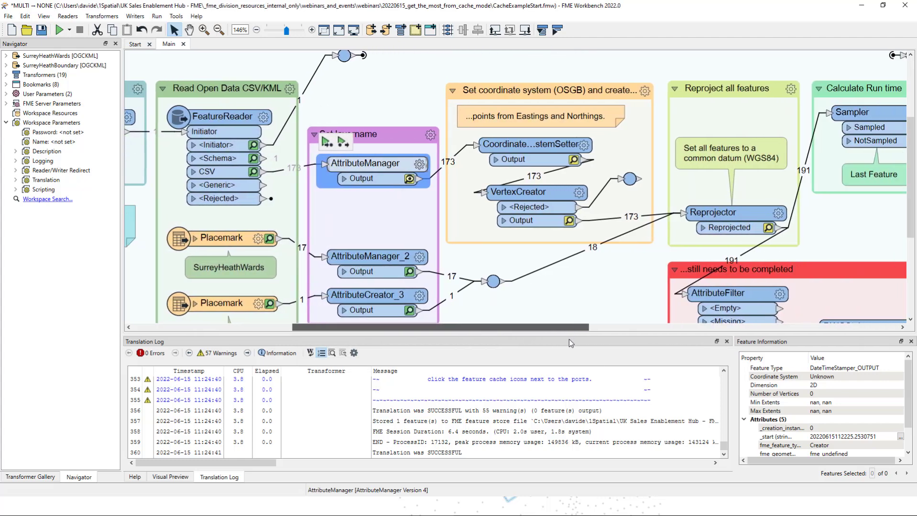
scroll(429, 212, up, 1)
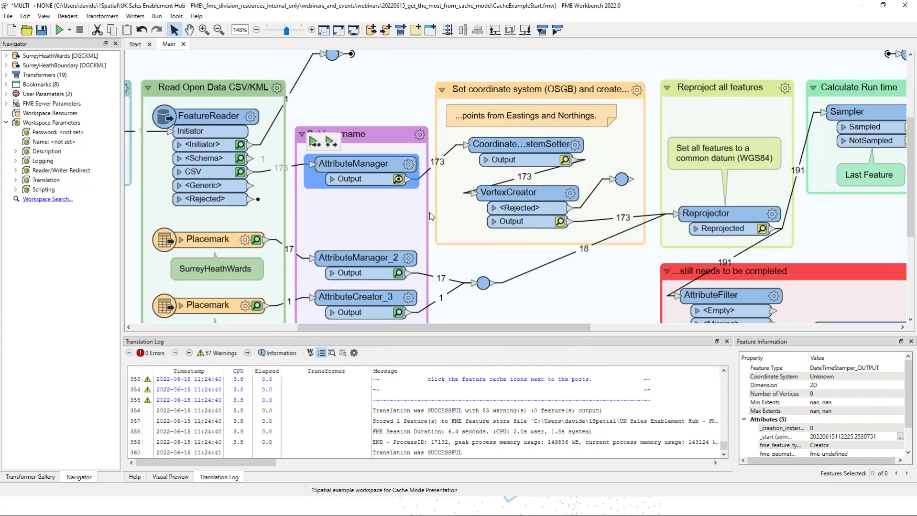
scroll(429, 213, up, 3)
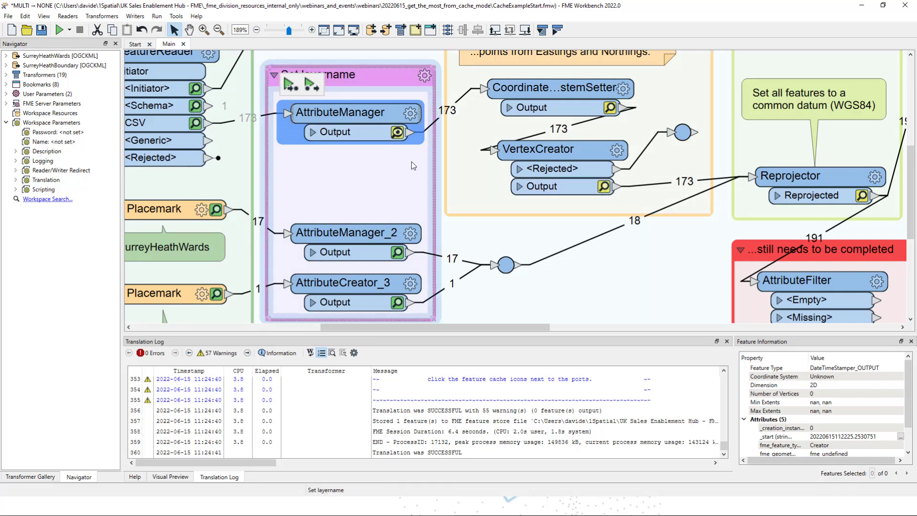
click(398, 133)
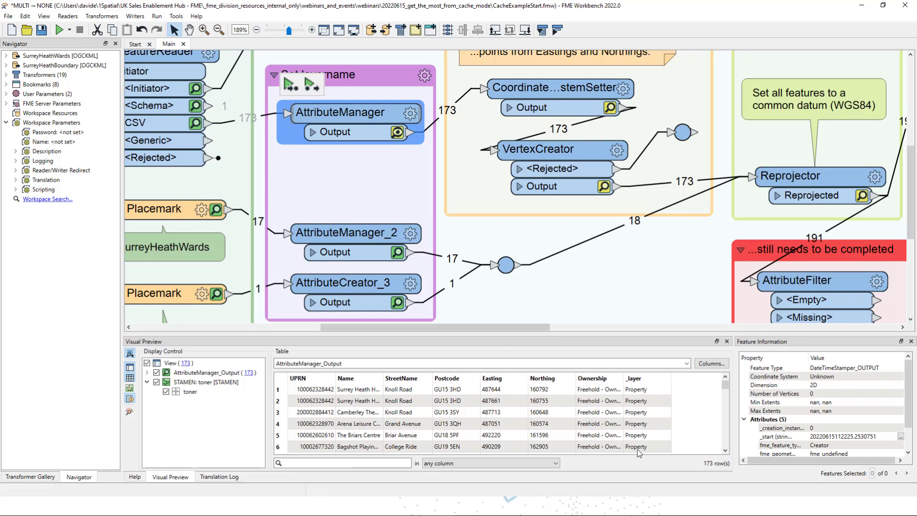
click(289, 86)
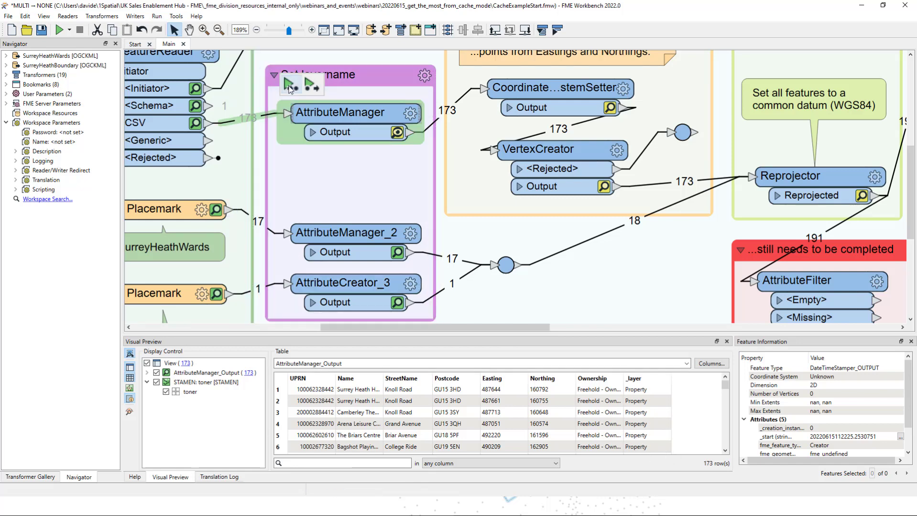
click(289, 87)
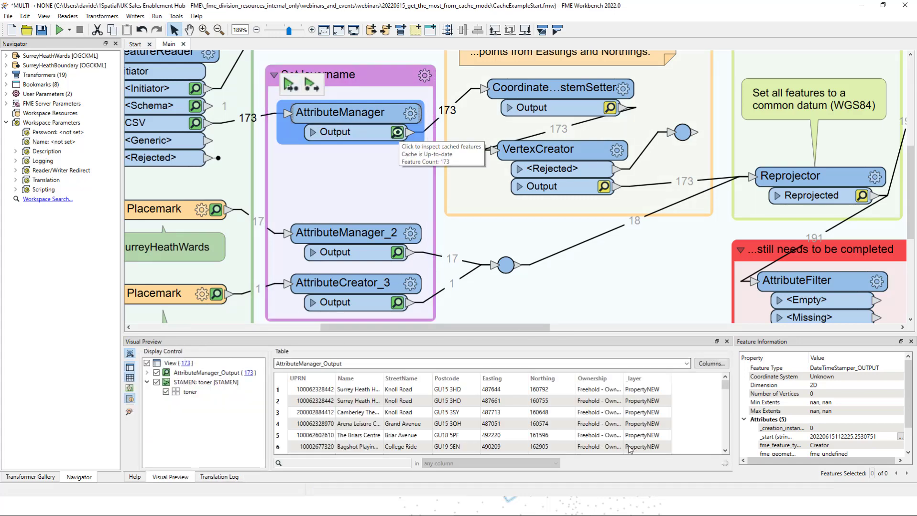
- Set the _layer attribute value in AttributeManager to Property and rerun the workspace to refresh the outdated caches
double_click(344, 113)
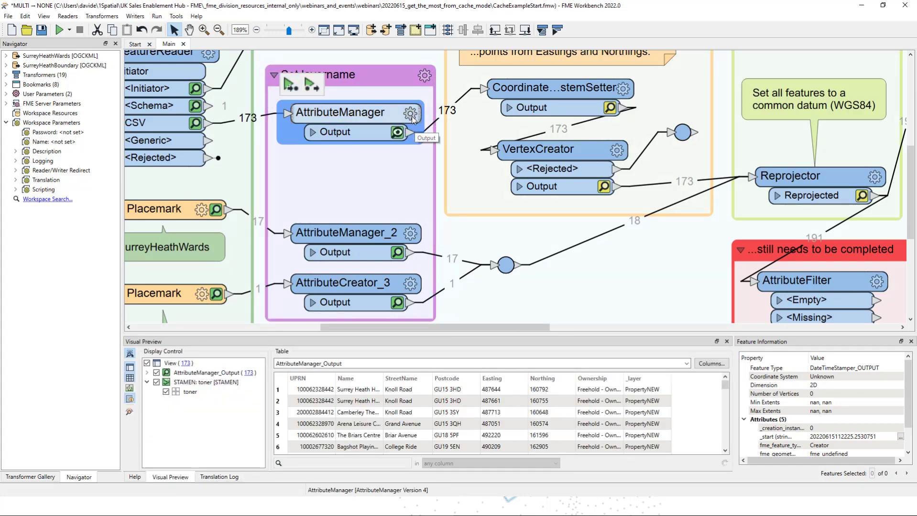
click(525, 295)
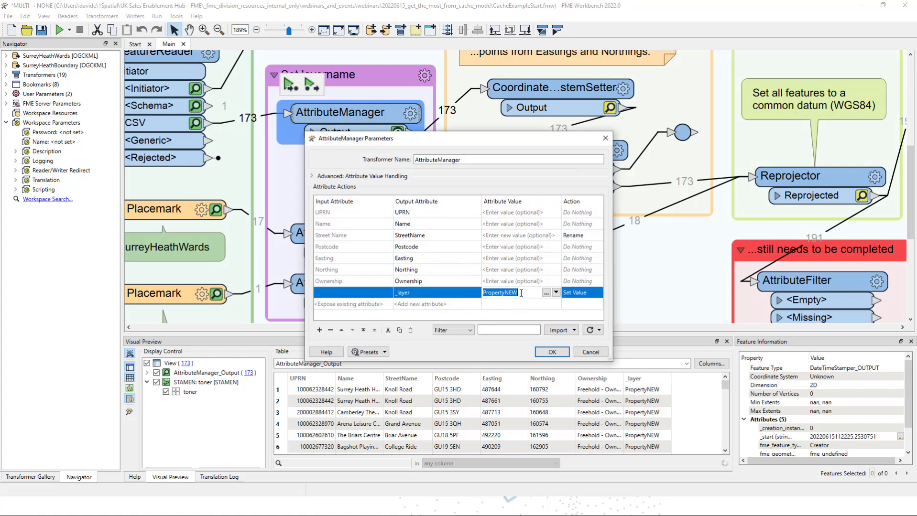
drag(504, 293, 530, 295)
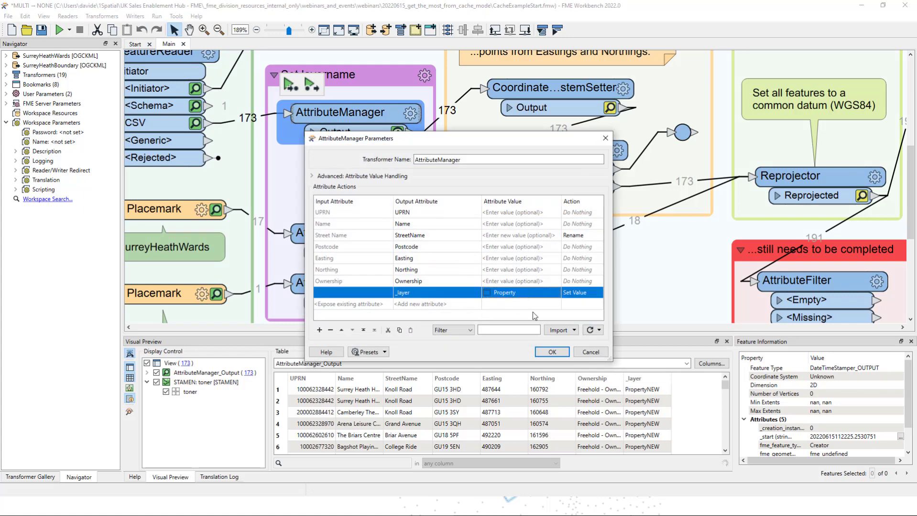
click(552, 351)
click(397, 133)
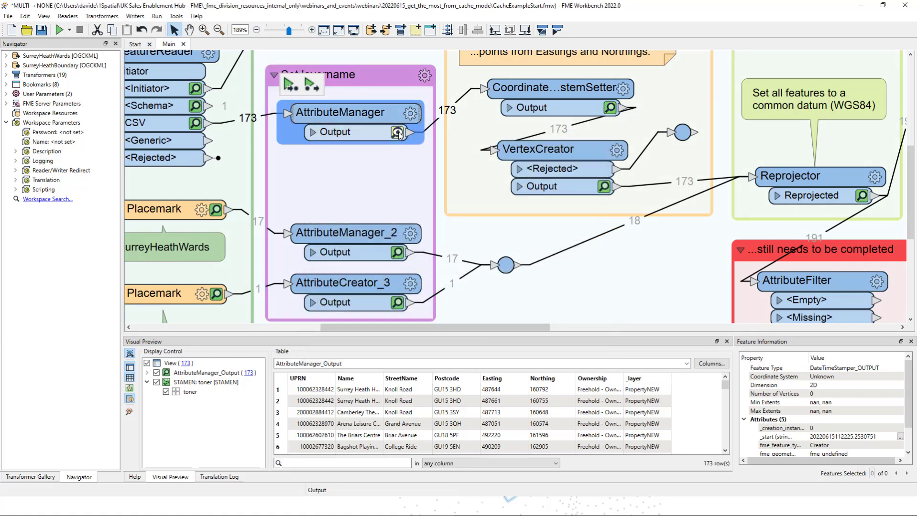
click(60, 31)
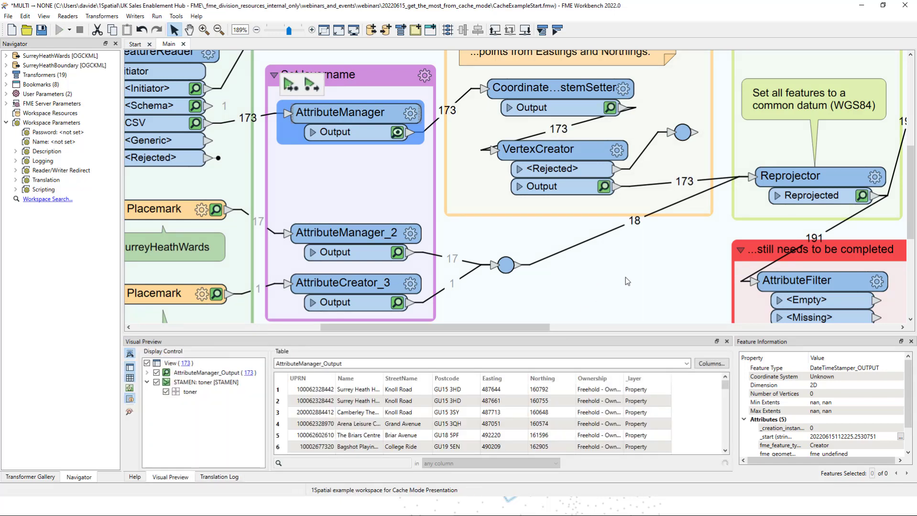
- Preview VertexCreator's cached output and examine its points closely on the map
click(604, 187)
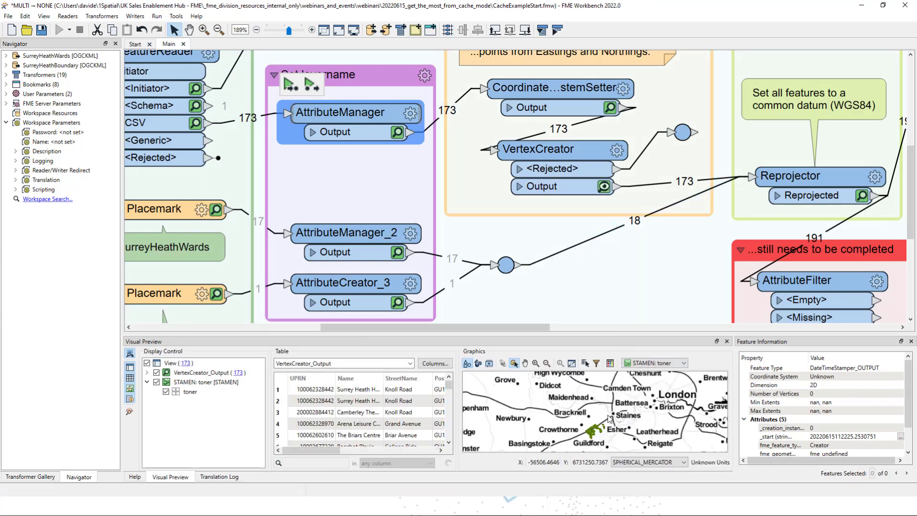
scroll(602, 426, up, 2)
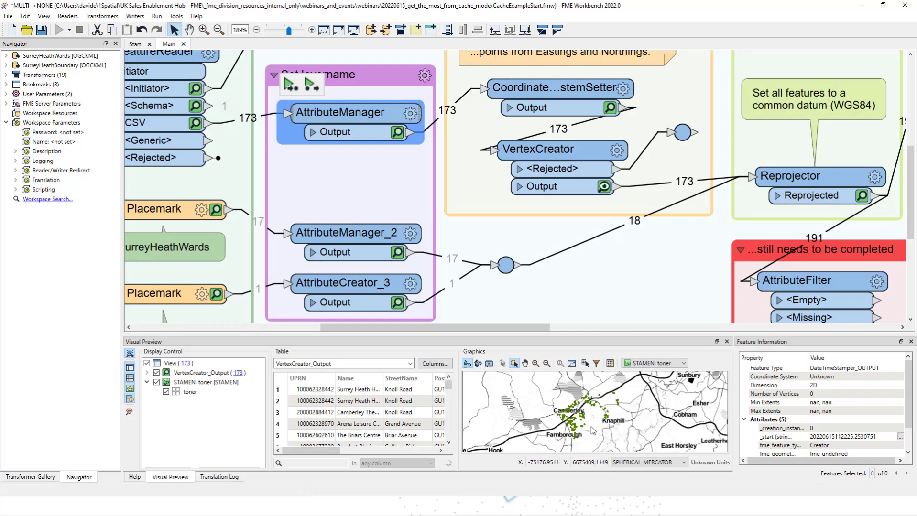
scroll(576, 426, up, 1)
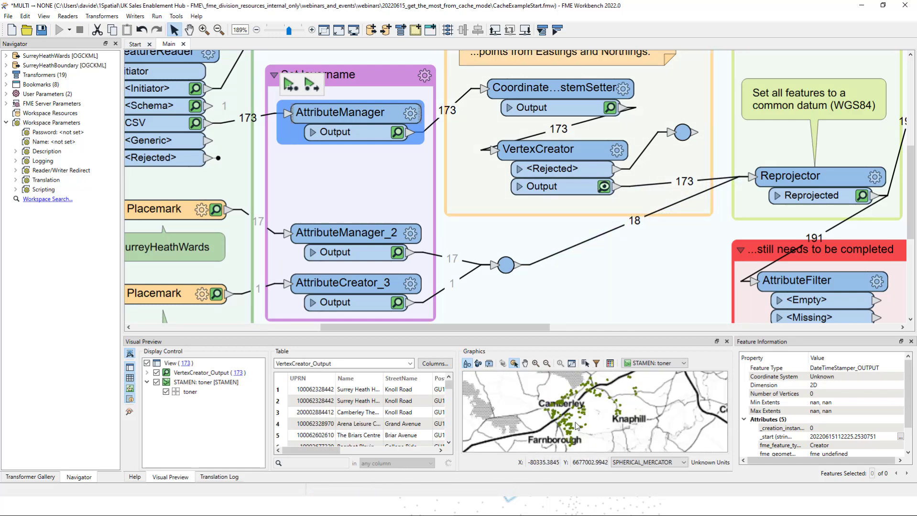
- Set the raster opacity of the STAMEN toner background map to 0.21
click(176, 393)
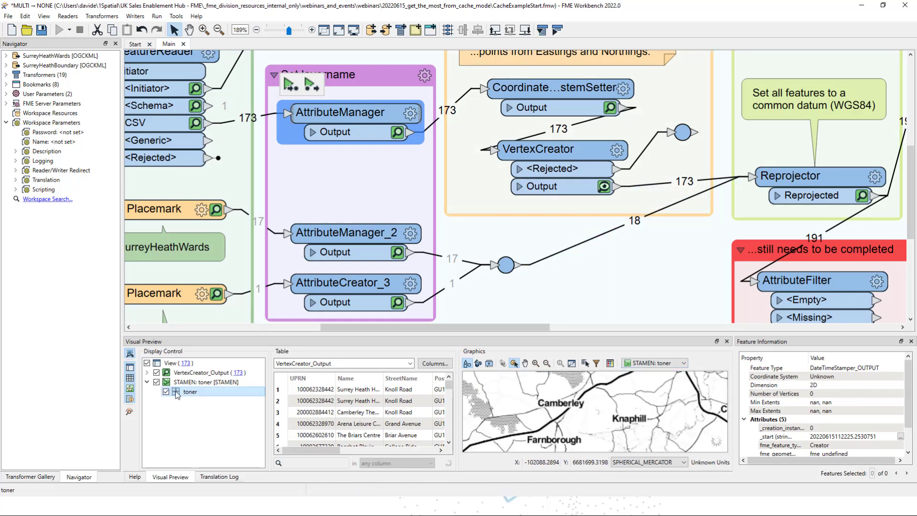
double_click(176, 392)
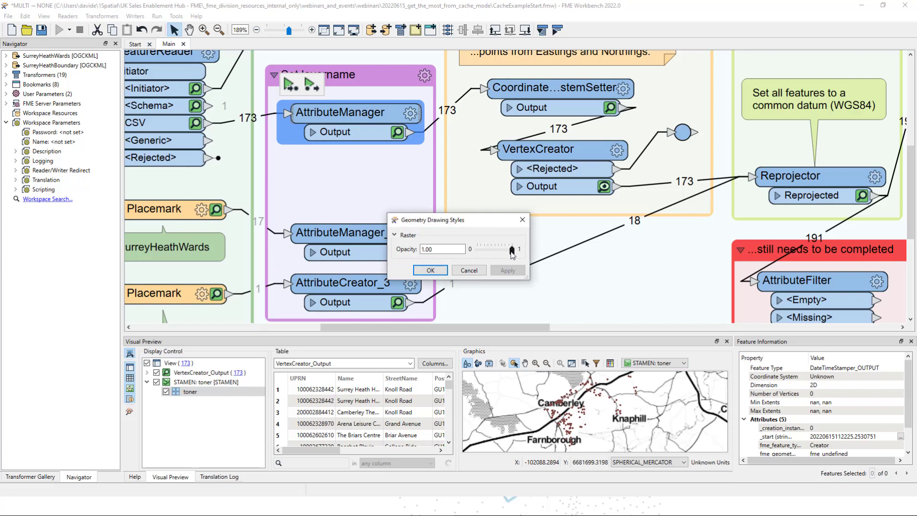
drag(512, 250, 483, 250)
click(507, 271)
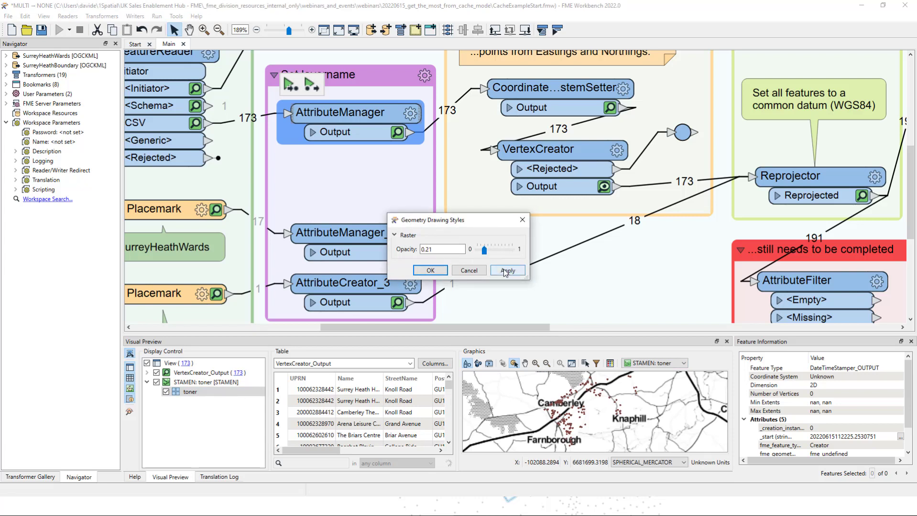
click(441, 273)
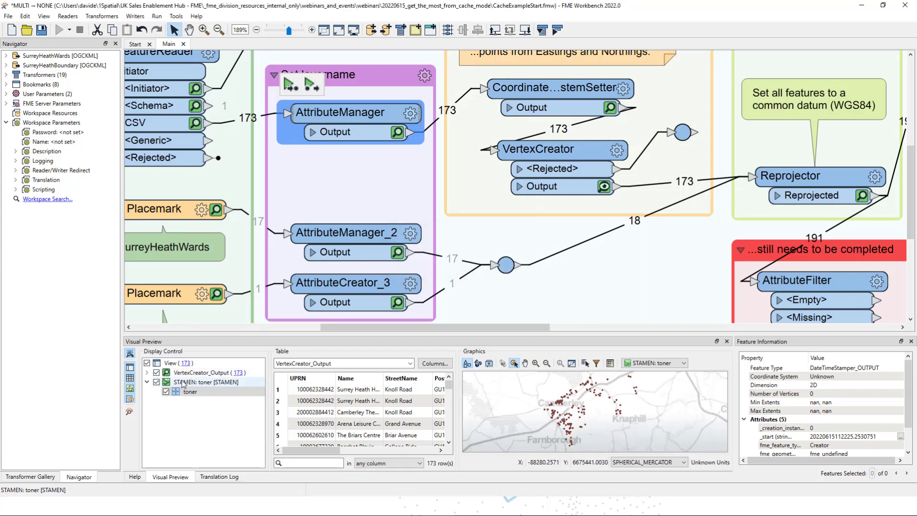
- Preview the cached outputs of AttributeManager_2 and VertexCreator together on one map
click(146, 372)
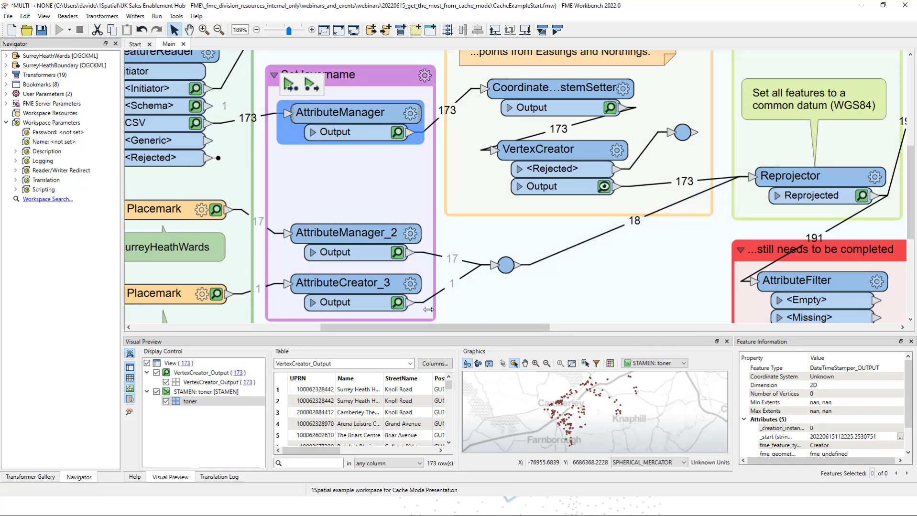
click(399, 253)
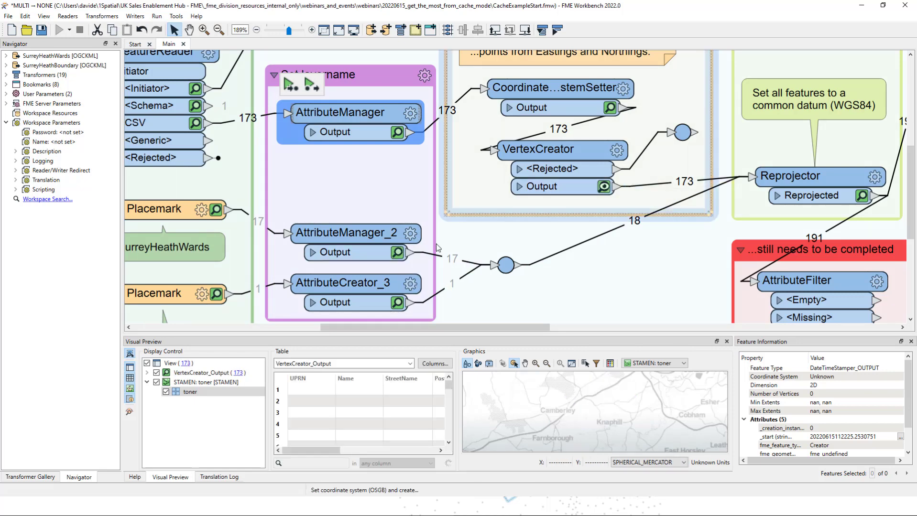
click(398, 255)
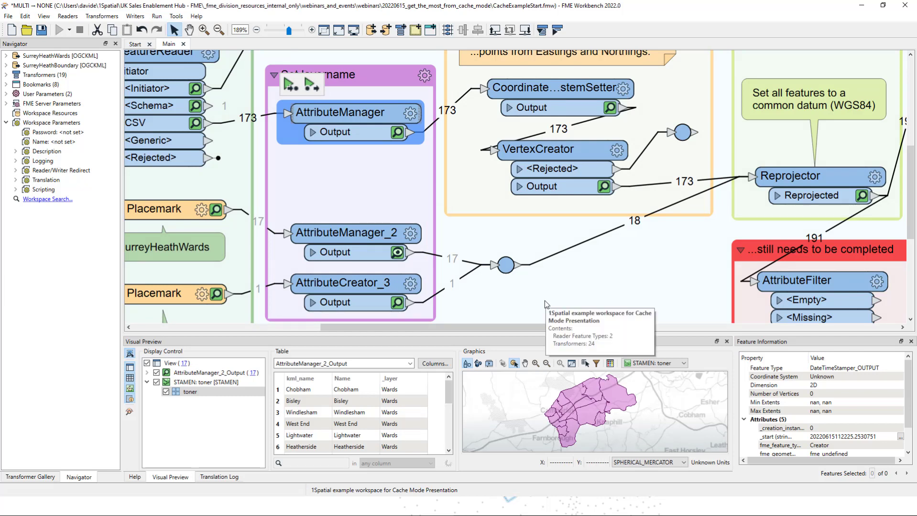
ctrl+click(603, 188)
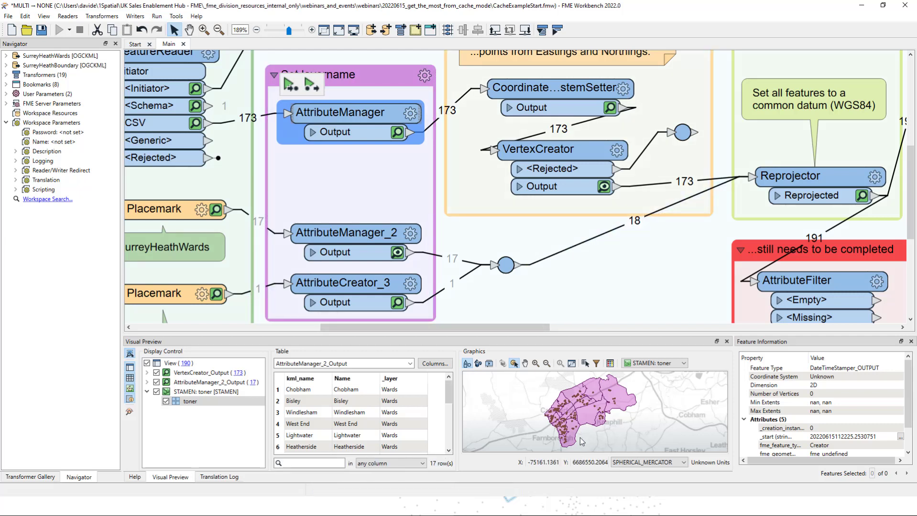
- Style the VertexCreator_Output points in the preview as red (255,0,0) with point size 6, and inspect them up close
click(147, 373)
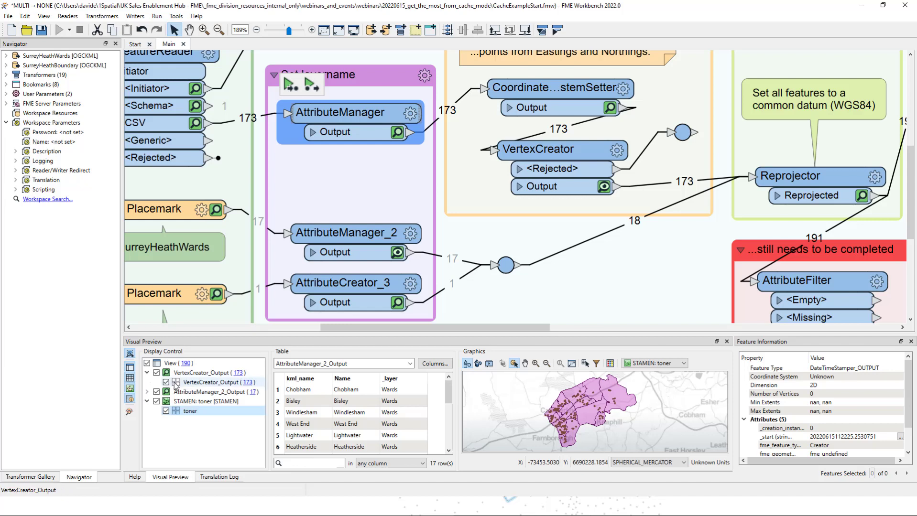
double_click(176, 383)
drag(485, 262, 496, 266)
click(510, 297)
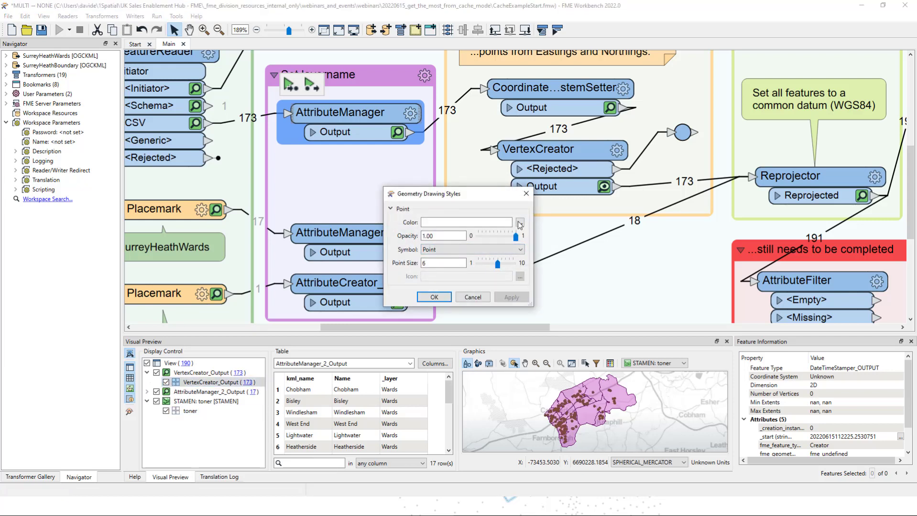
click(520, 223)
click(359, 214)
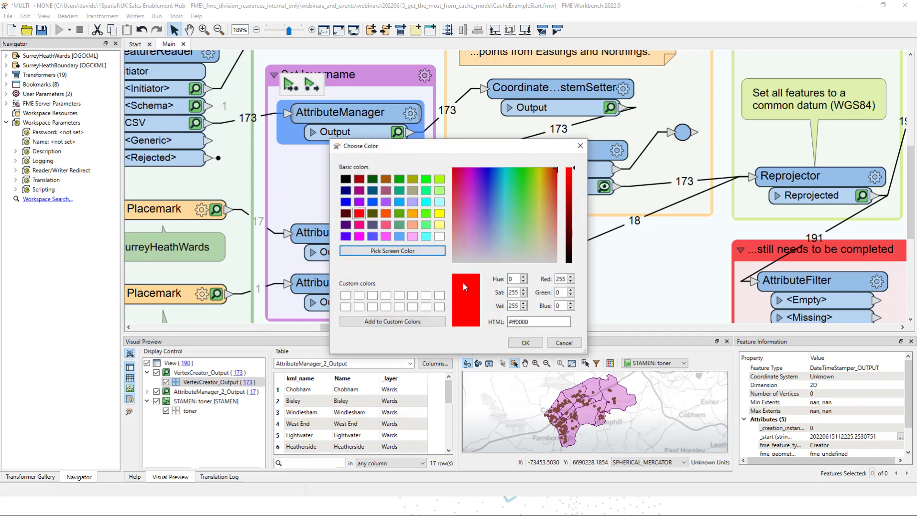
click(526, 344)
click(500, 297)
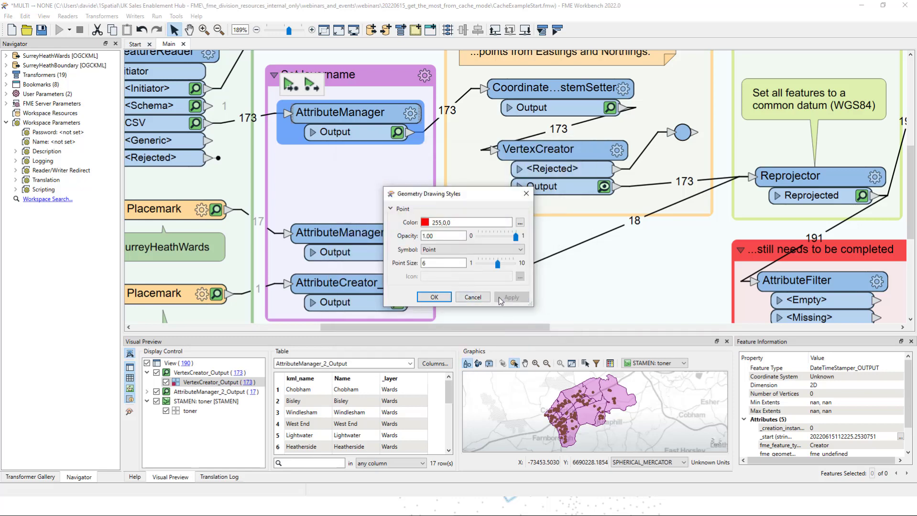
click(435, 298)
scroll(575, 428, up, 3)
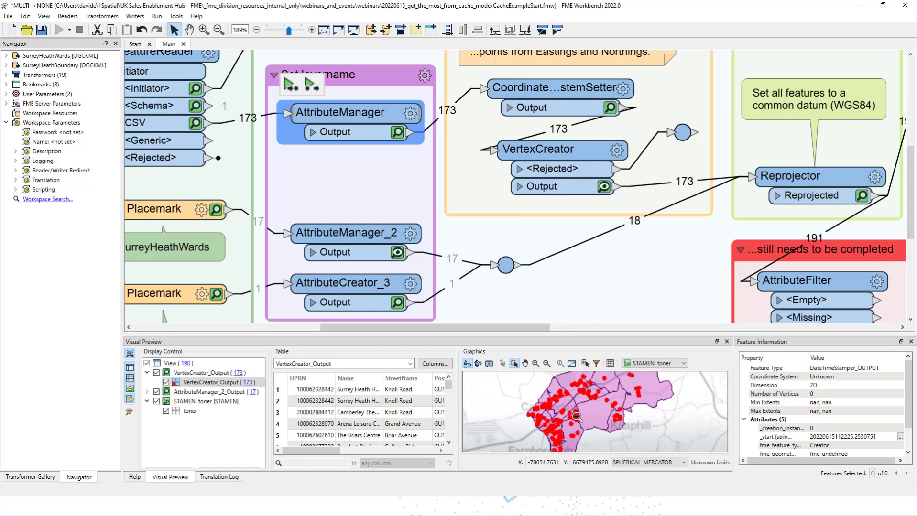
scroll(575, 428, up, 3)
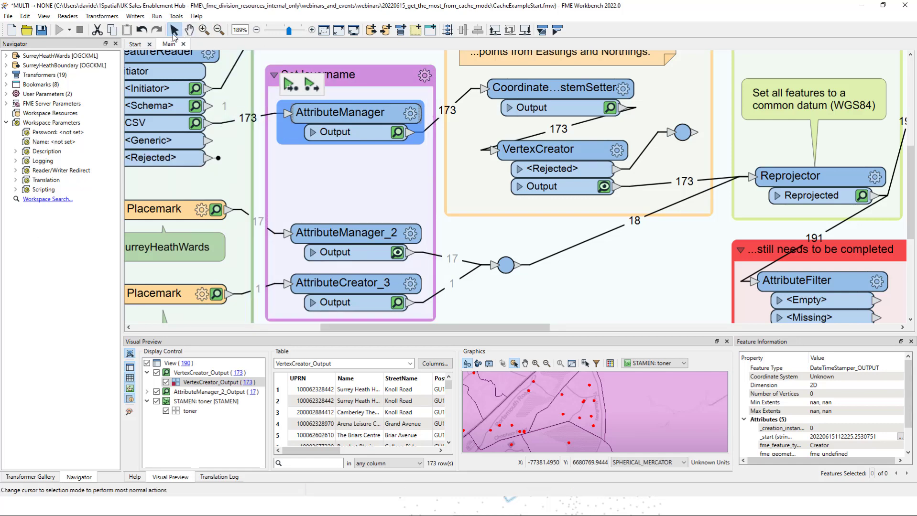
- Add a Tester transformer above the Set coordinate system bookmark and connect AttributeManager's Output to it
scroll(380, 232, up, 2)
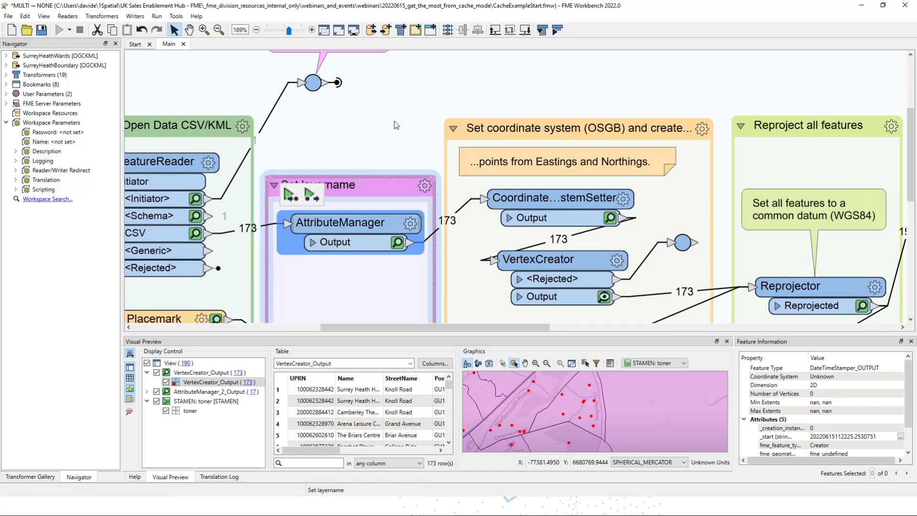
click(394, 125)
text(tester)
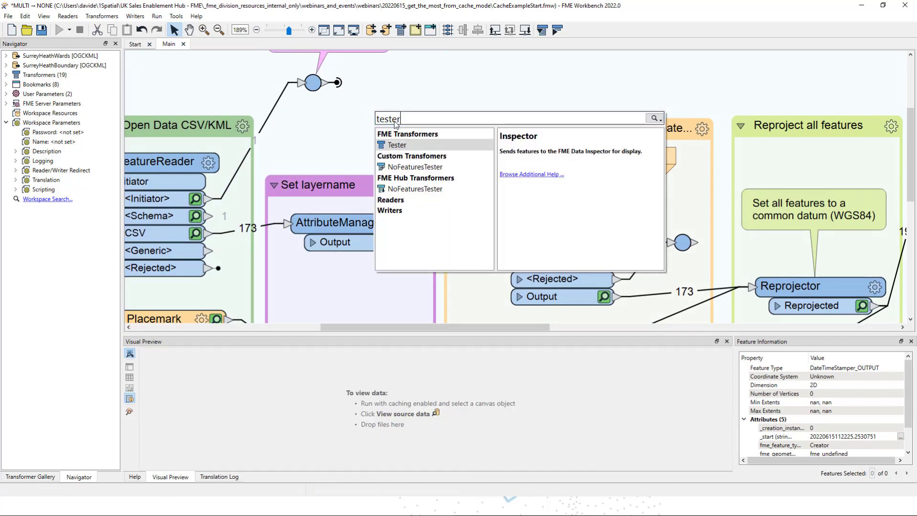
key(Return)
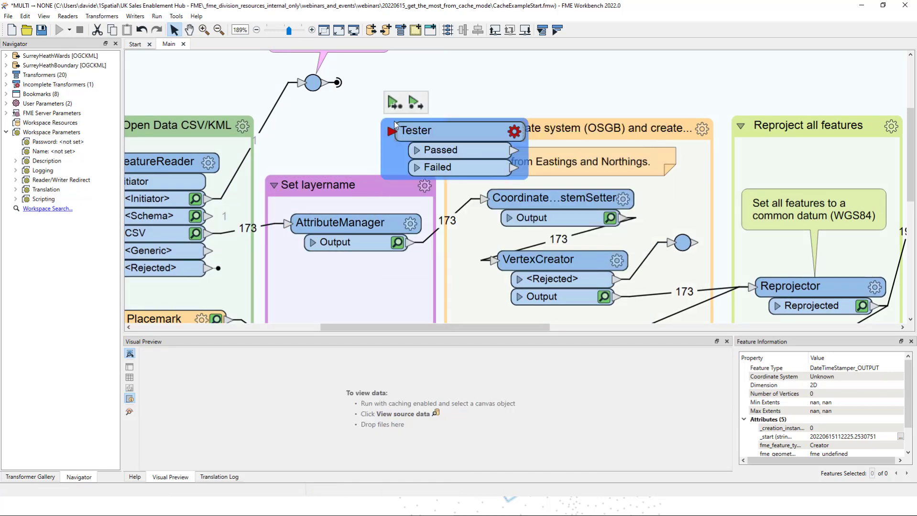
click(410, 242)
drag(420, 140, 449, 74)
- Run the workspace up to the Tester, accepting that the transformer is still incomplete
scroll(469, 118, up, 1)
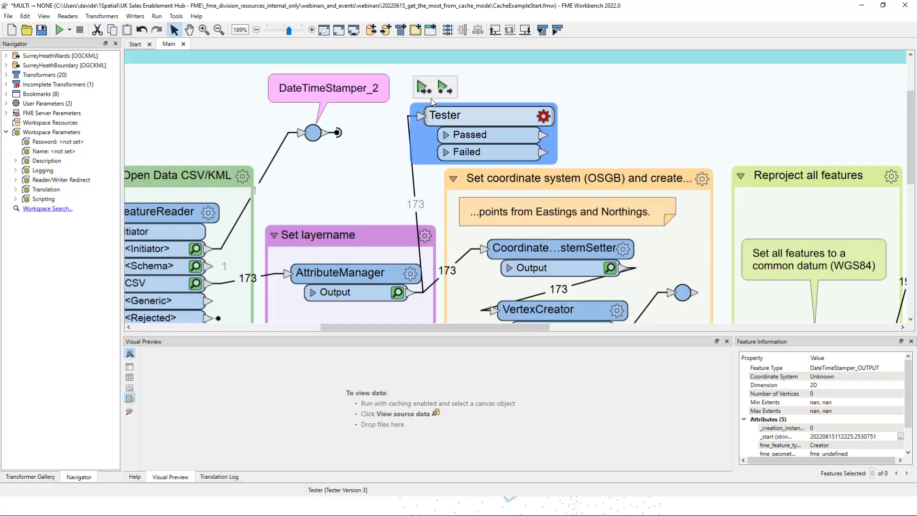
click(424, 88)
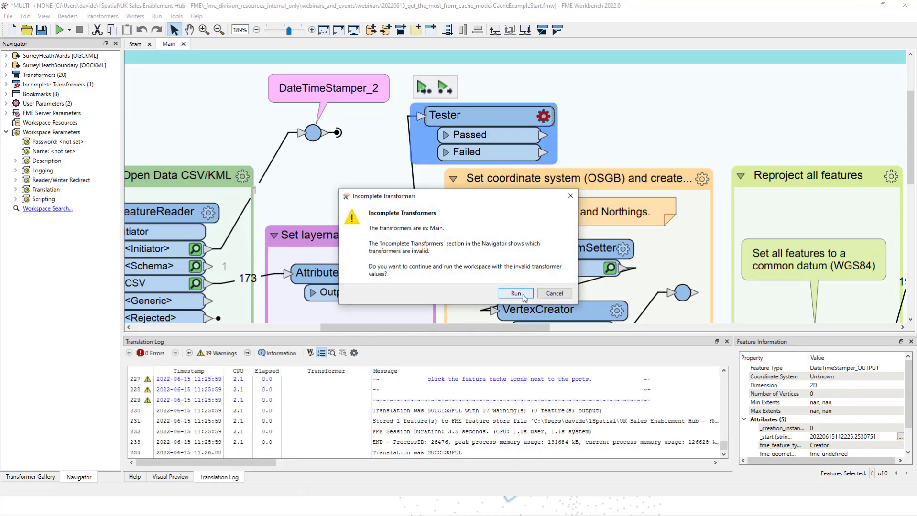
click(524, 298)
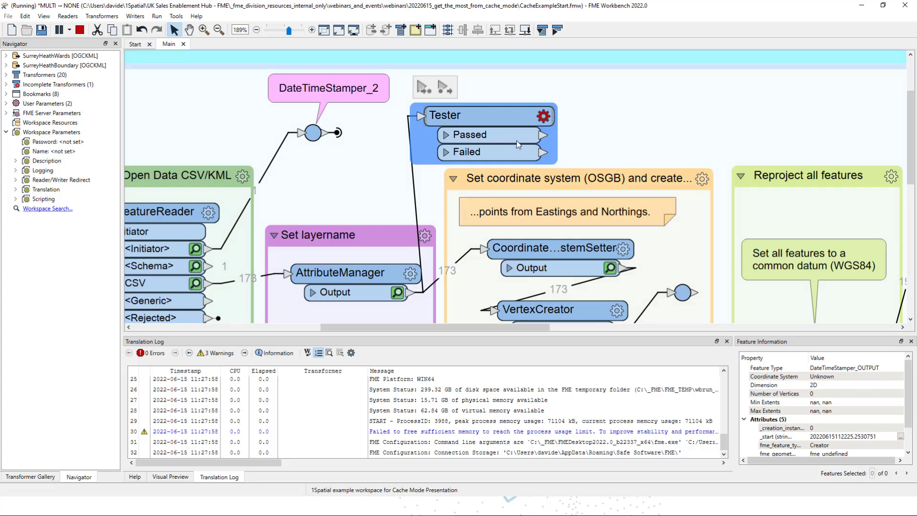
- Start the Tester's test clause with the Ownership attribute as left value and = as operator
mouse_move(545, 121)
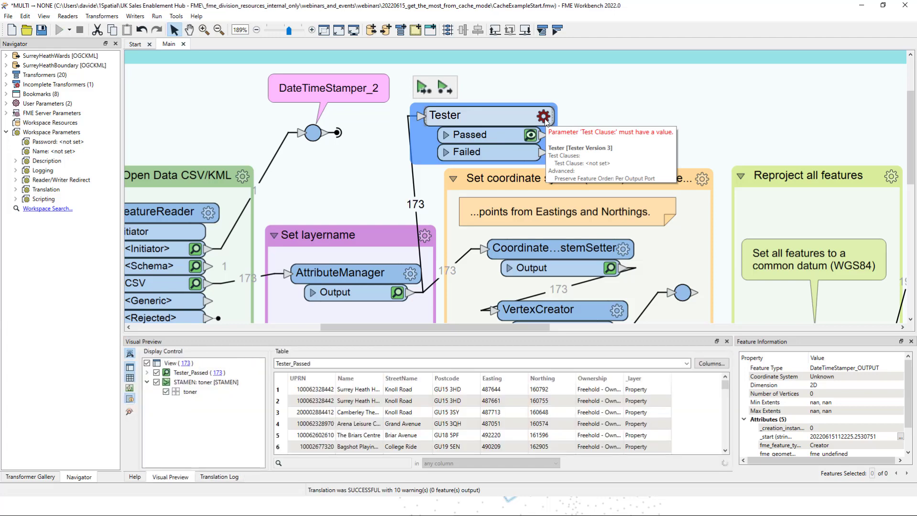
click(544, 116)
click(417, 195)
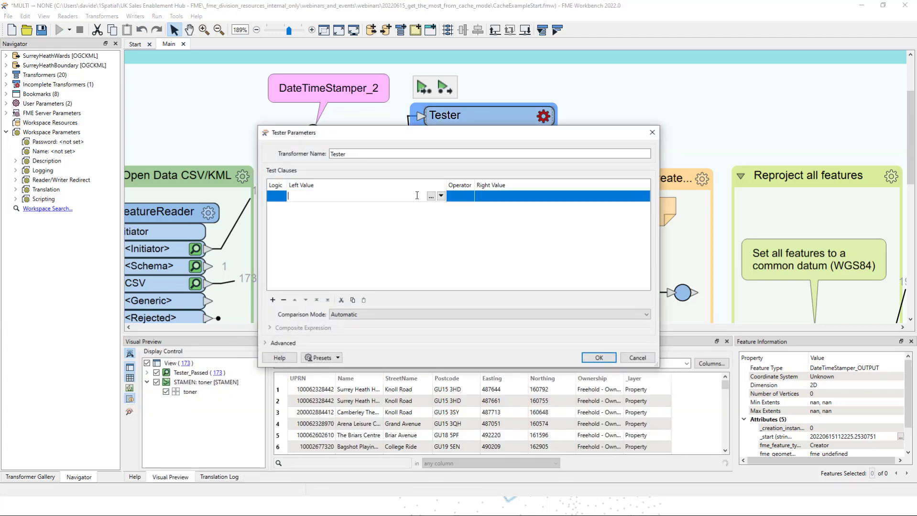
click(440, 196)
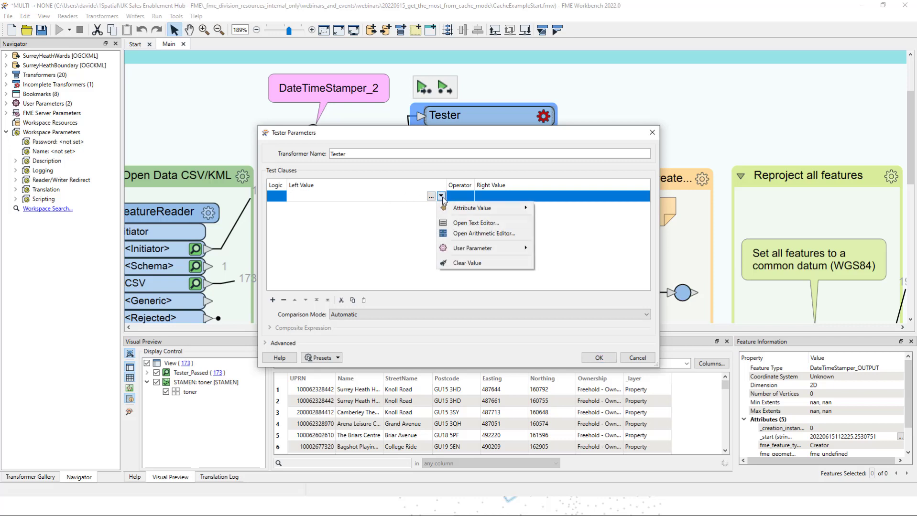
mouse_move(455, 211)
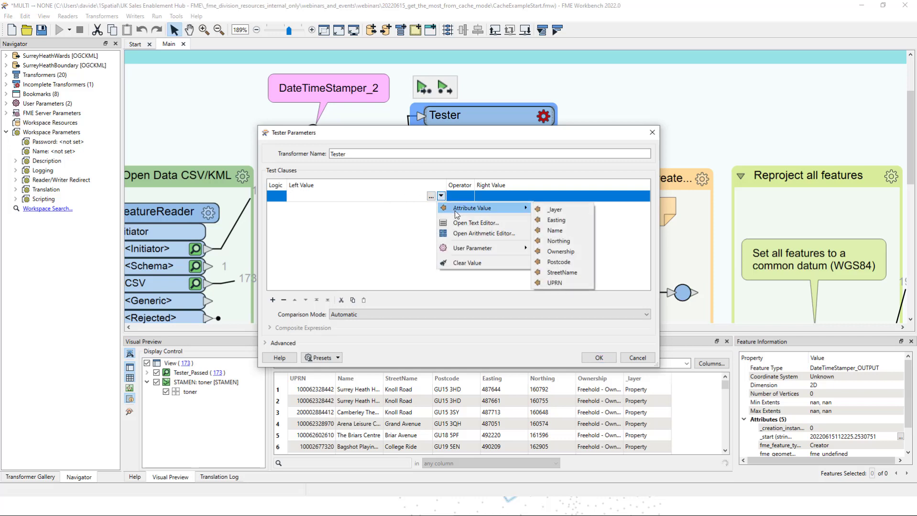
click(564, 257)
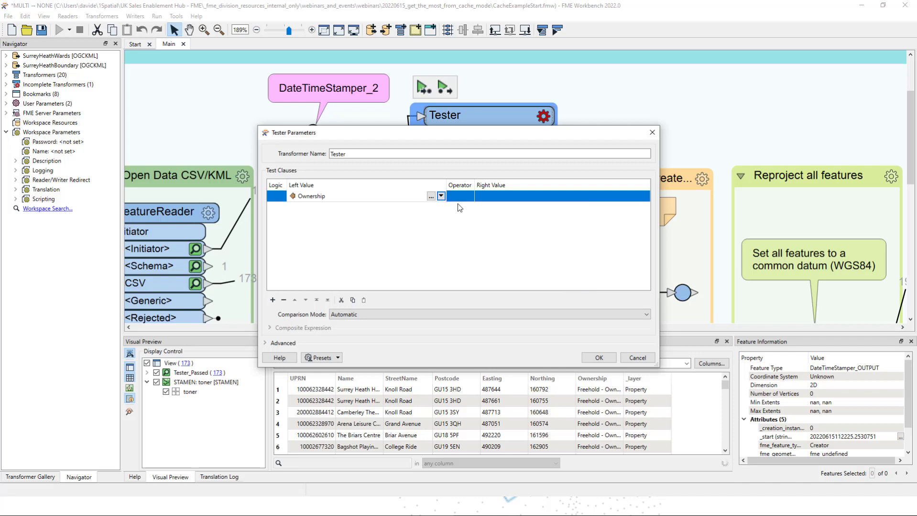
click(458, 196)
click(457, 196)
click(422, 239)
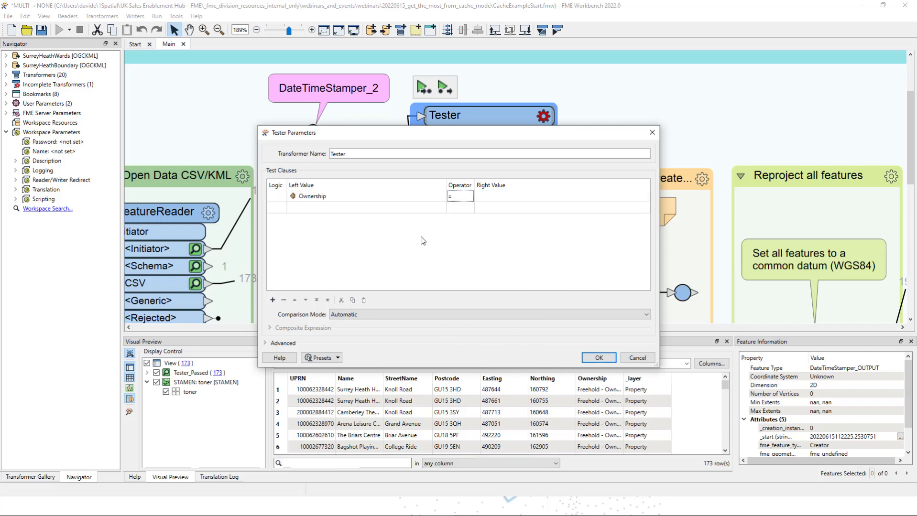
- Set the clause's right value to the cached value Leasehold - Leased in by local authority and accept the Tester parameters
click(543, 197)
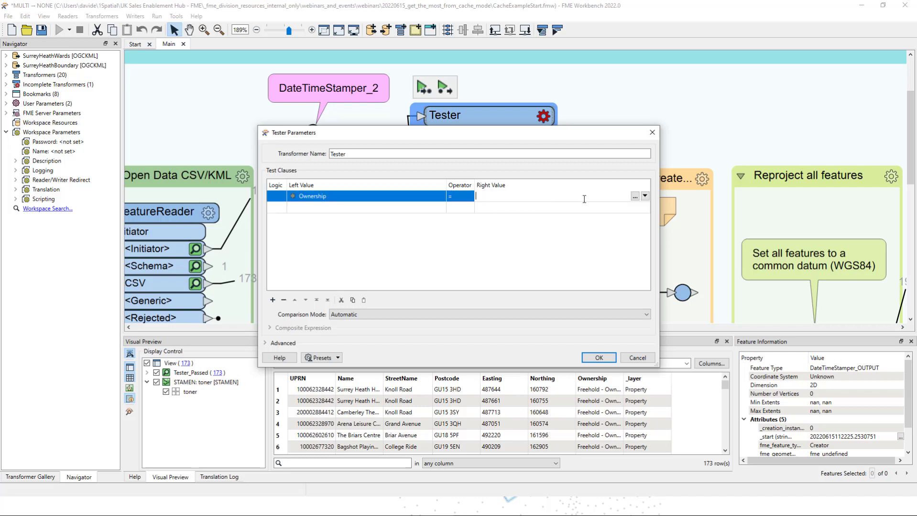
click(645, 197)
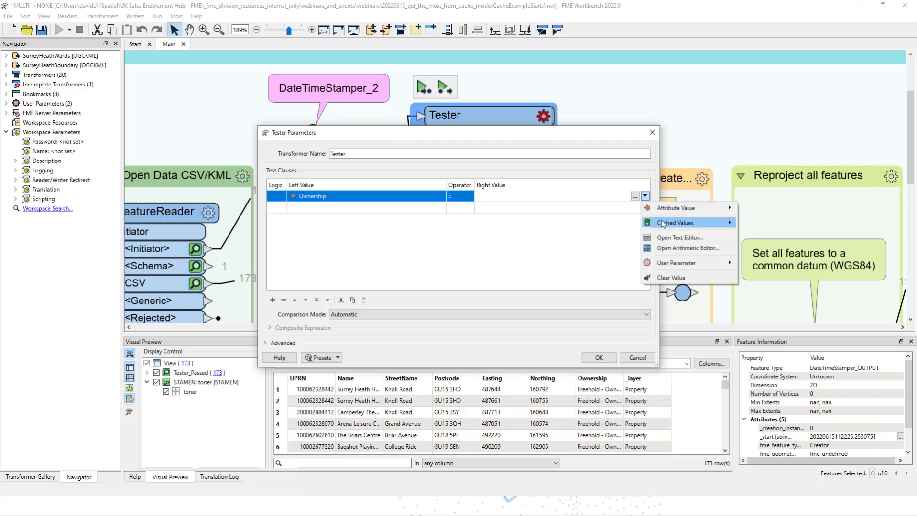
mouse_move(663, 226)
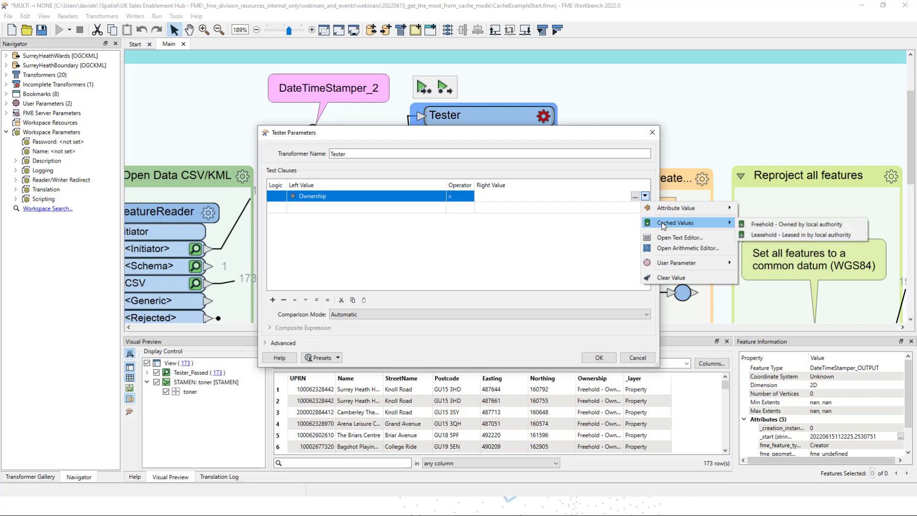
click(778, 235)
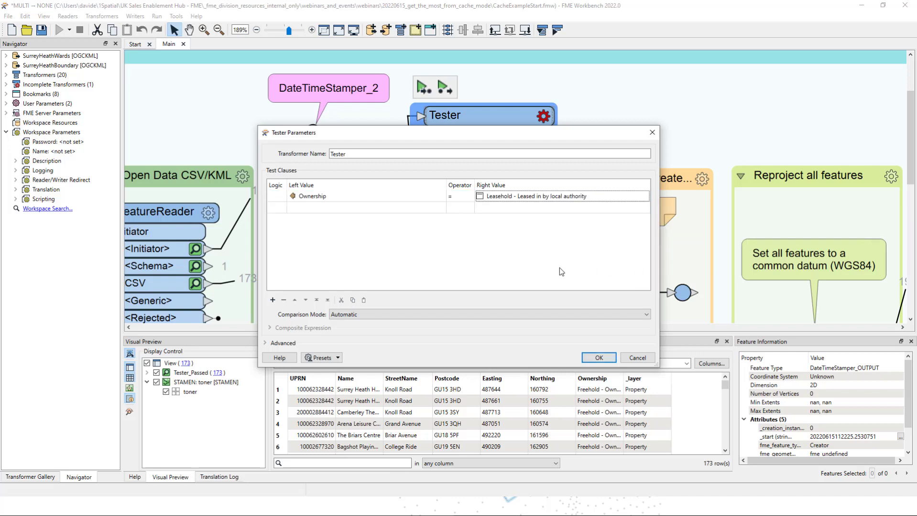
click(598, 357)
- Run the workspace up to the Tester and shift the transformer slightly upwards on the canvas
click(423, 86)
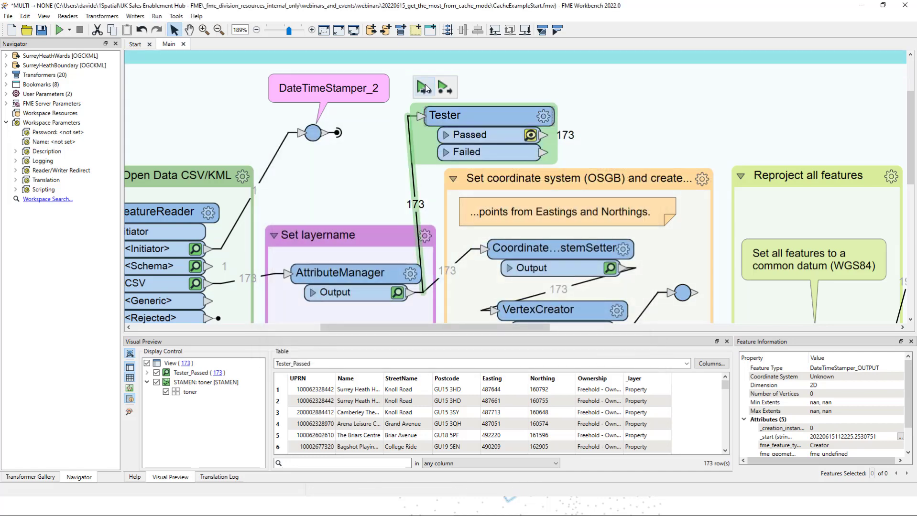
click(425, 85)
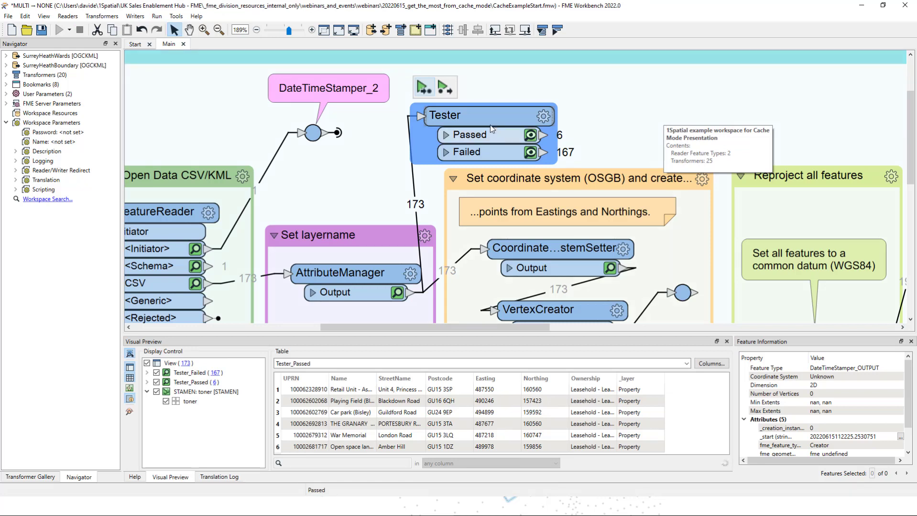
drag(486, 126, 492, 107)
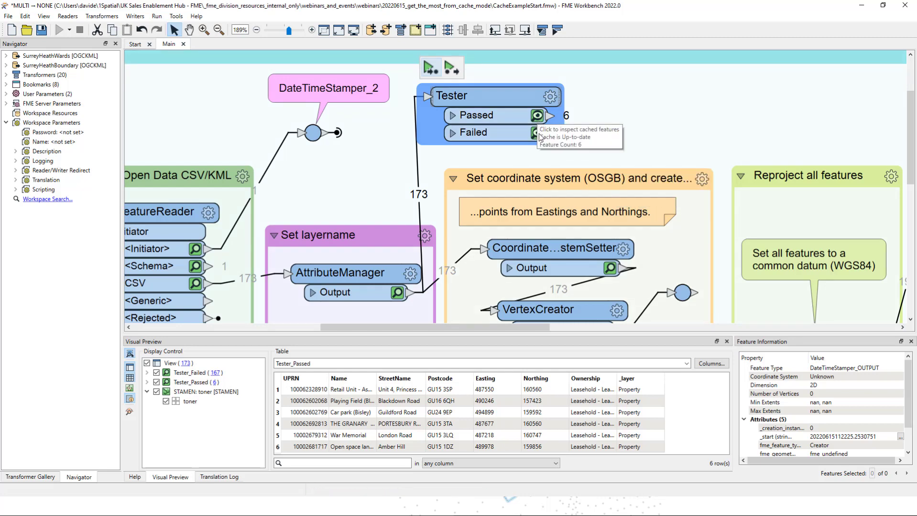
- Preview the Tester's cached Passed features and its cached Failed features separately to compare their Ownership values
click(593, 124)
click(537, 116)
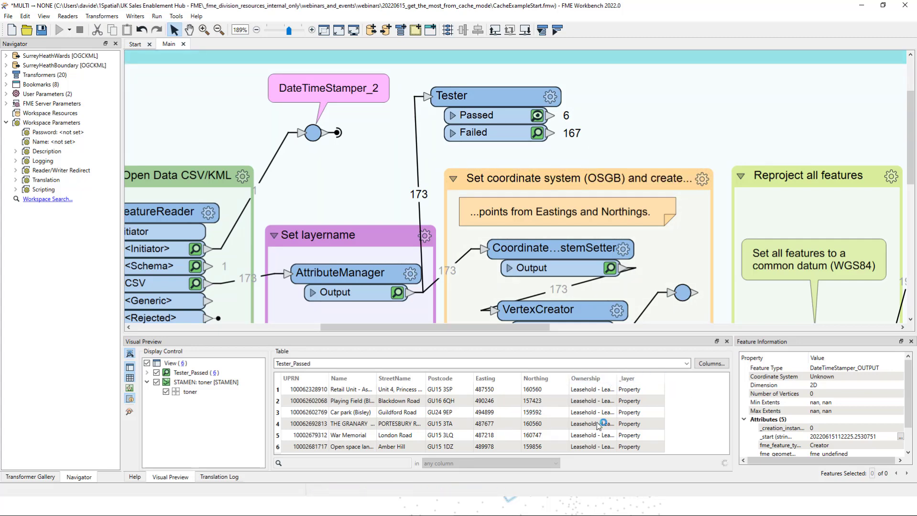
click(536, 134)
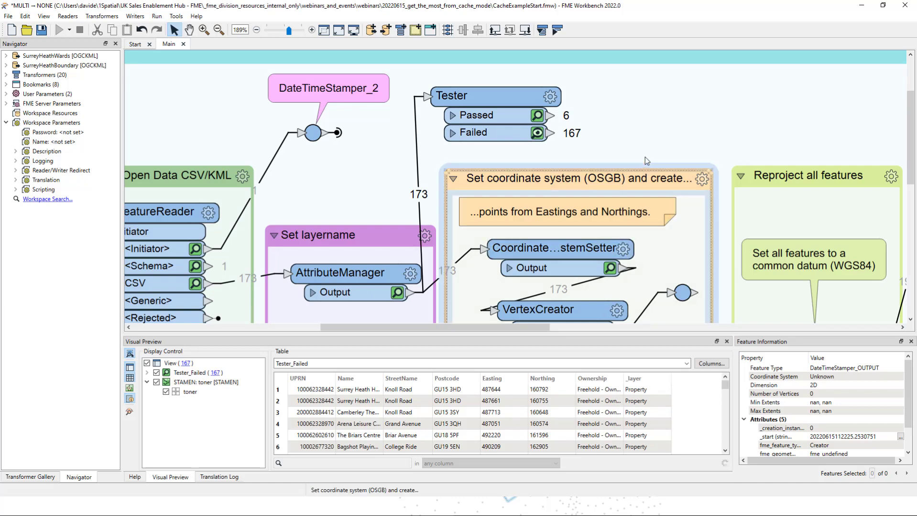
- Delete the Tester transformer from the workspace
click(536, 115)
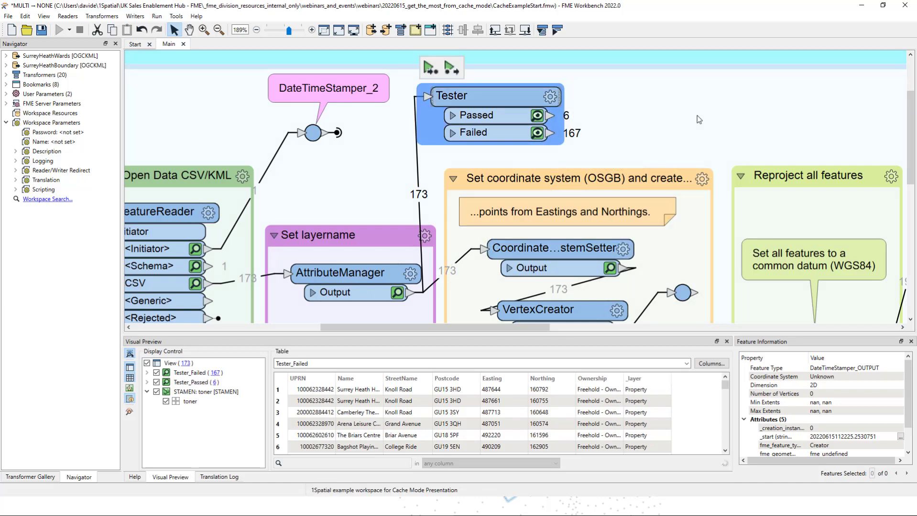
key(Delete)
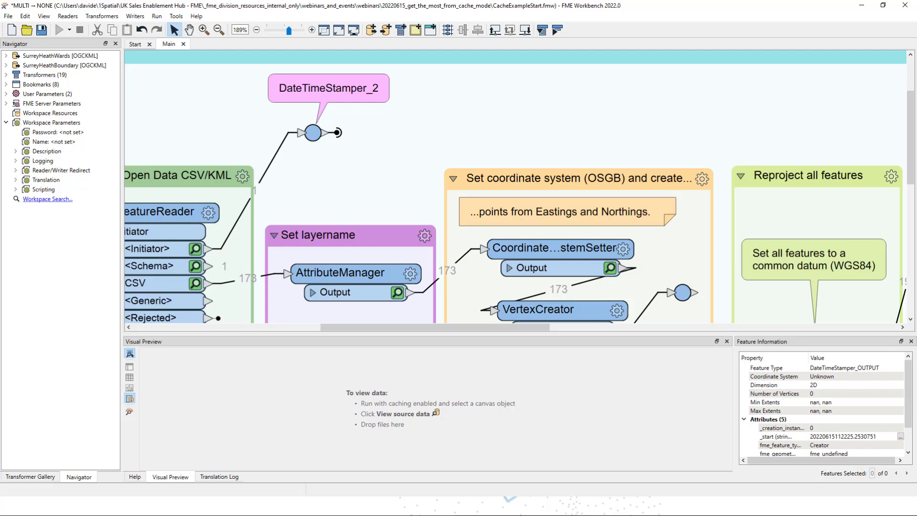
- Open the parameters of the AttributeFilter in the "...still needs to be completed" bookmark
scroll(647, 248, down, 2)
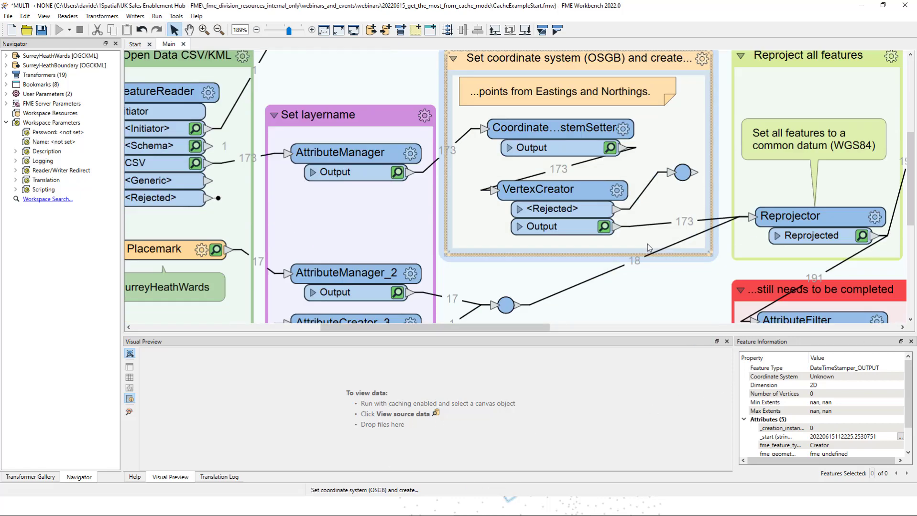
scroll(647, 243, down, 3)
drag(544, 328, 651, 321)
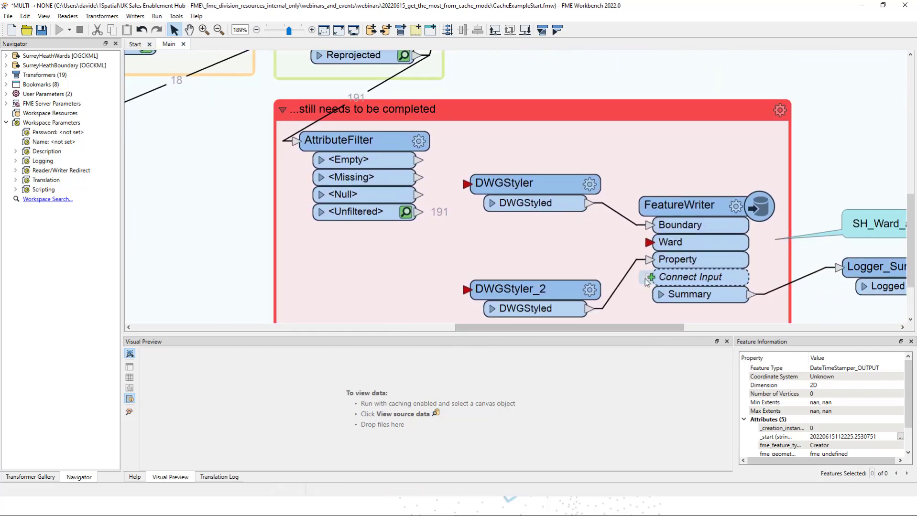
scroll(645, 278, down, 1)
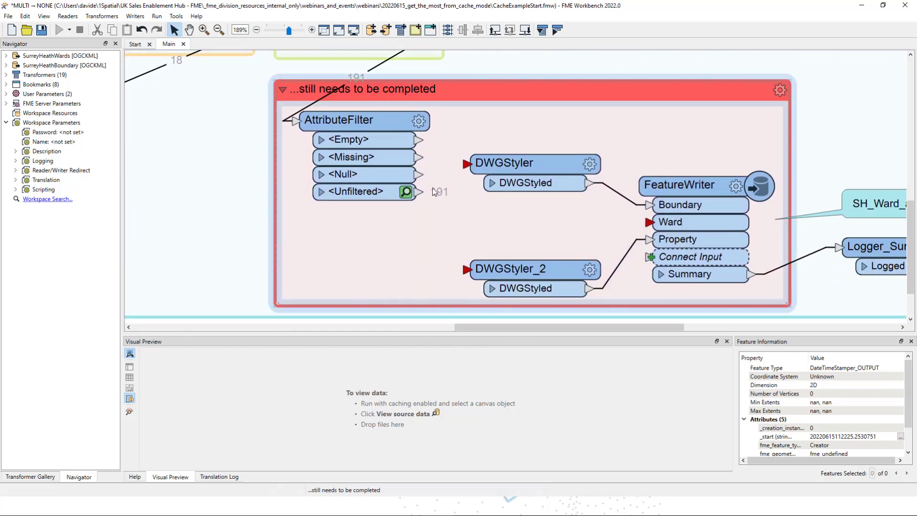
click(420, 123)
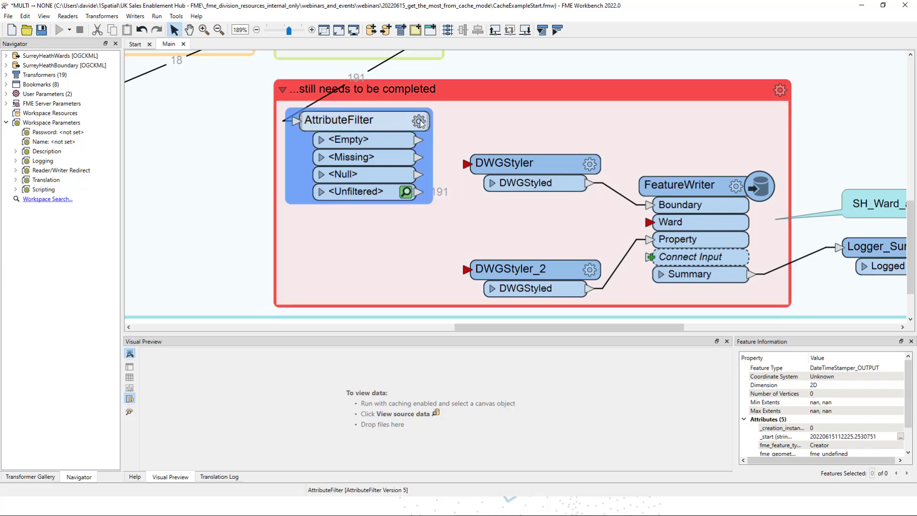
click(420, 121)
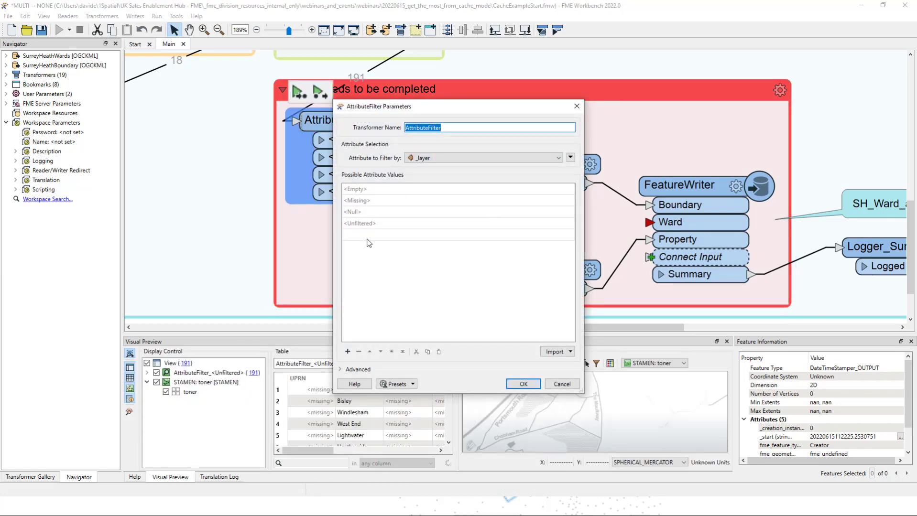
- Try entering Property as a possible attribute value using the cached suggestion, and clear the entry again
click(367, 234)
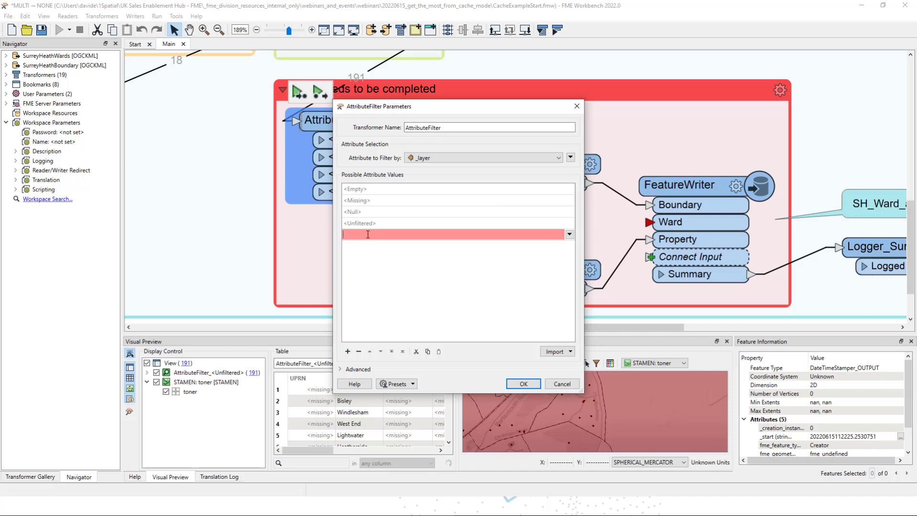
text(Pro)
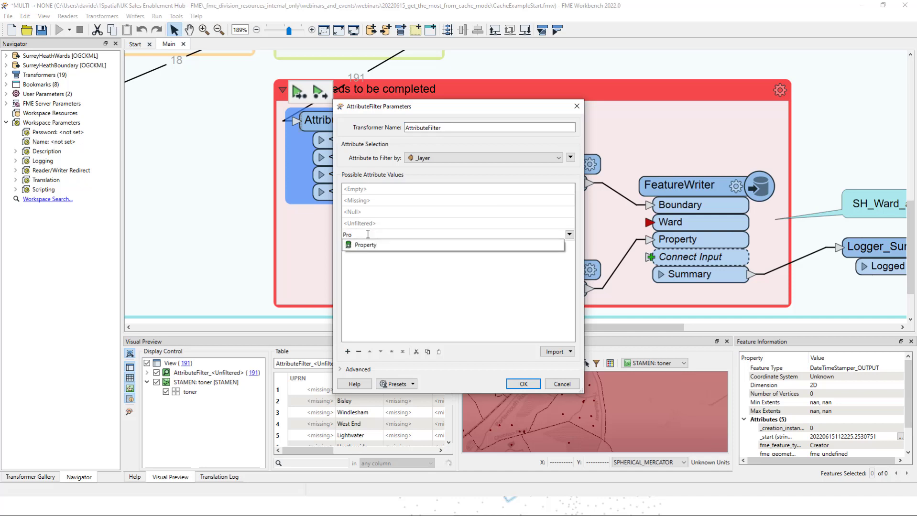
click(366, 245)
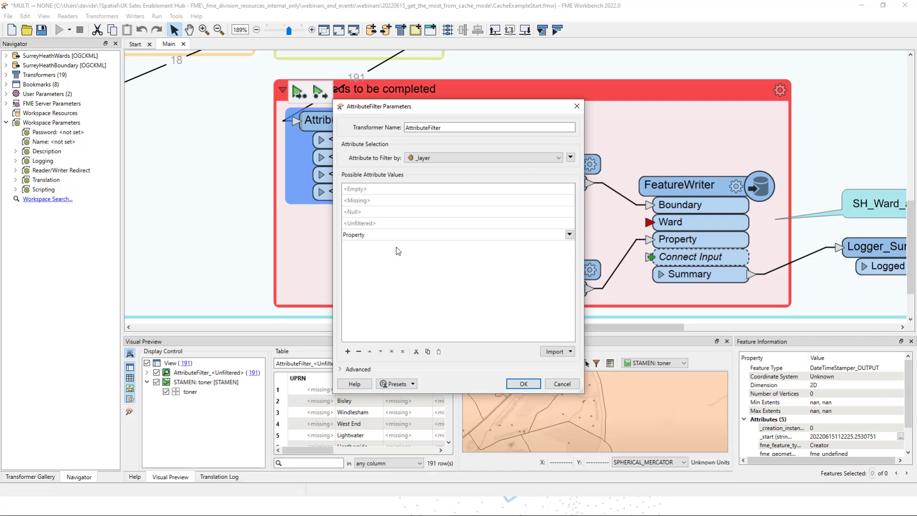
drag(381, 235, 324, 236)
key(BackSpace)
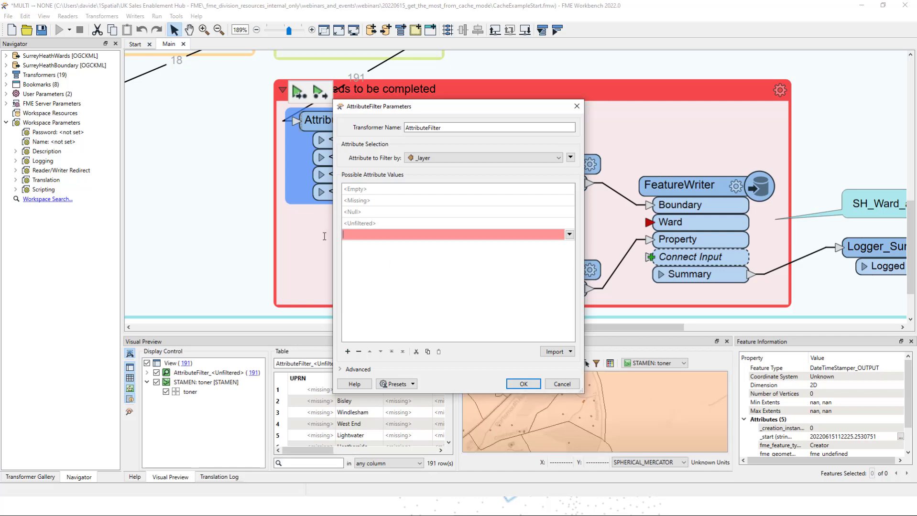
click(368, 255)
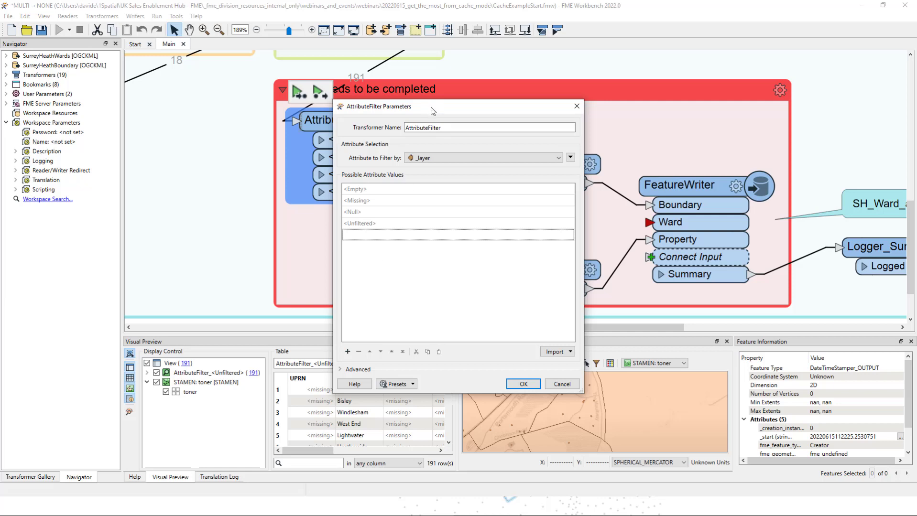
- Import the _layer values Boundary, Property and Wards from the feature cache into the AttributeFilter and accept the parameters
drag(432, 107, 474, 80)
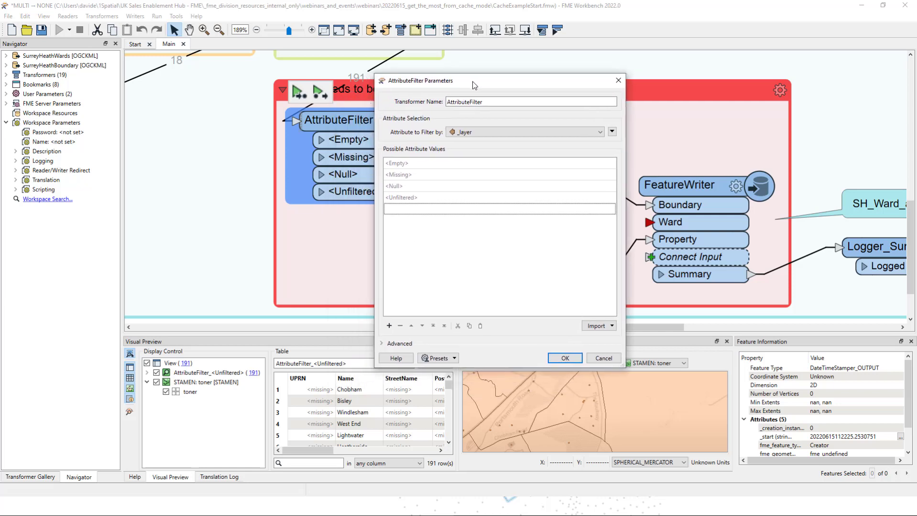
click(612, 326)
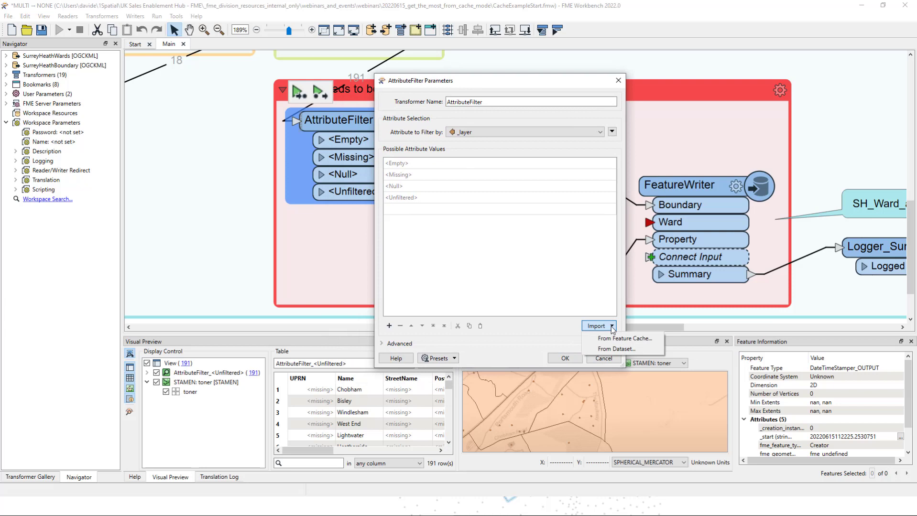
click(613, 338)
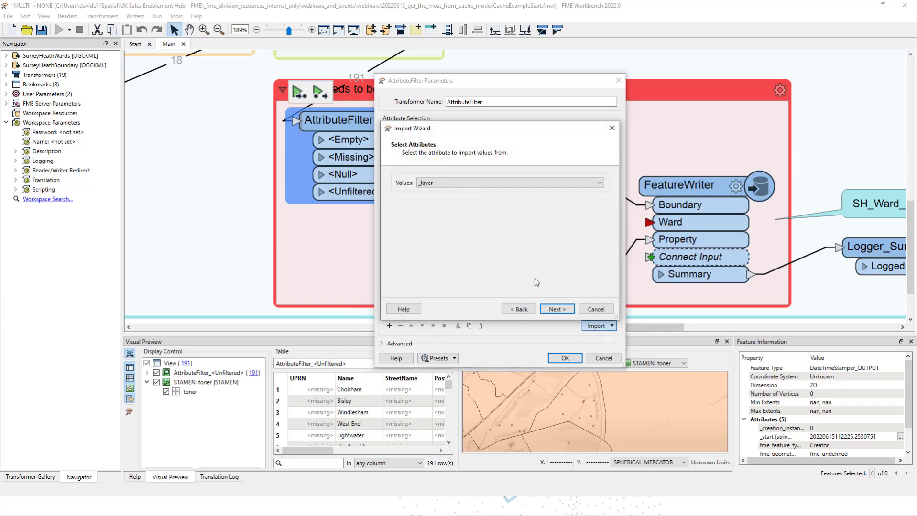
click(557, 308)
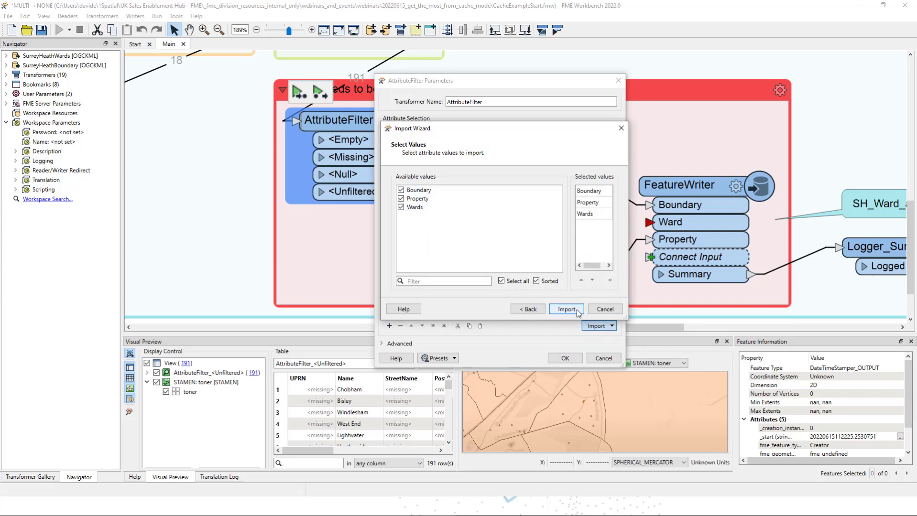
click(566, 309)
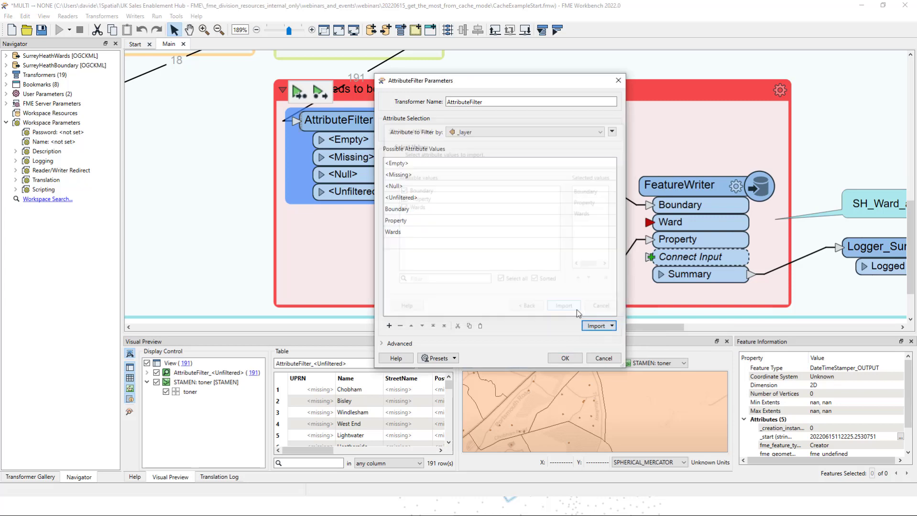
click(573, 359)
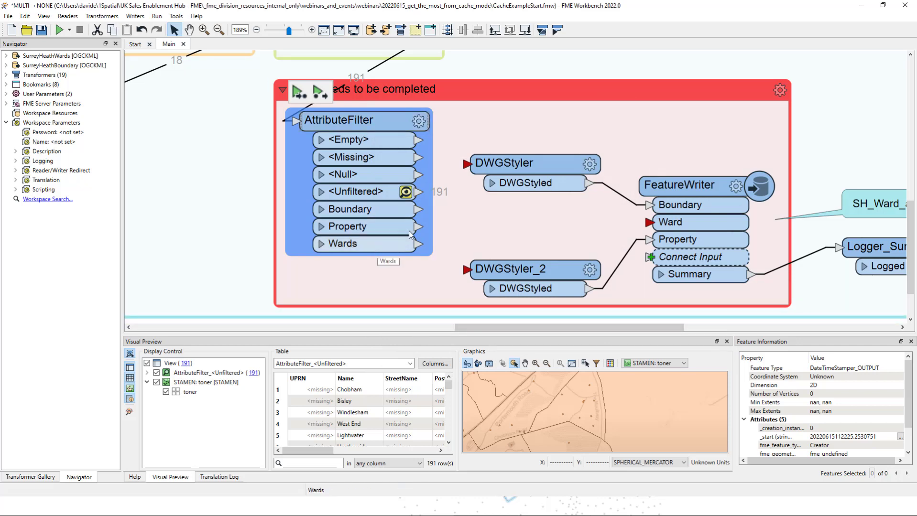
- Connect the AttributeFilter's Boundary output to DWGStyler and its Wards output to the FeatureWriter's Ward input
drag(418, 211, 461, 172)
click(439, 243)
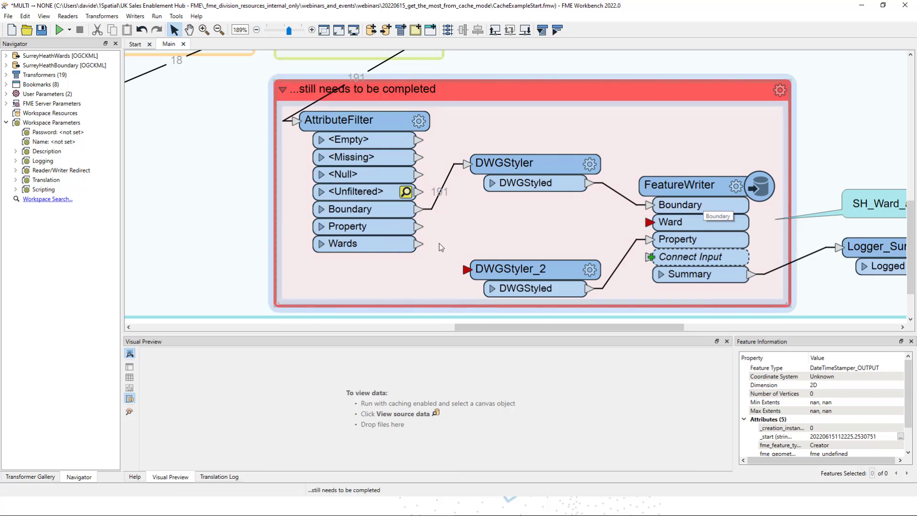
drag(418, 244, 646, 222)
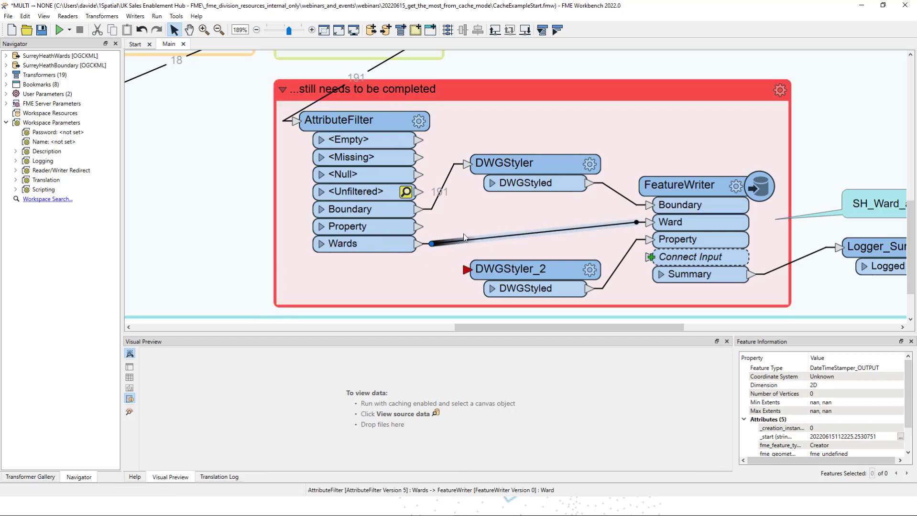
- Connect the AttributeFilter's Property output to DWGStyler_2 and move the Property port down below Wards
drag(421, 227, 466, 270)
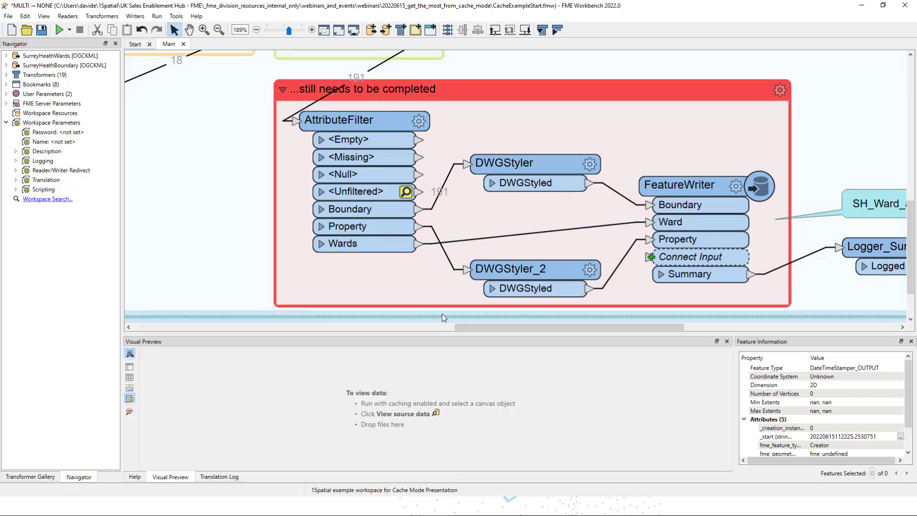
click(427, 302)
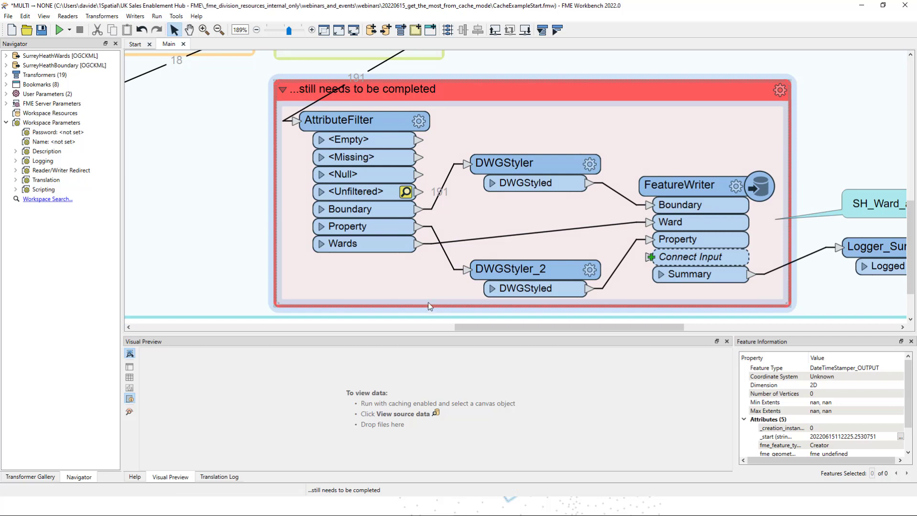
click(381, 274)
right_click(377, 228)
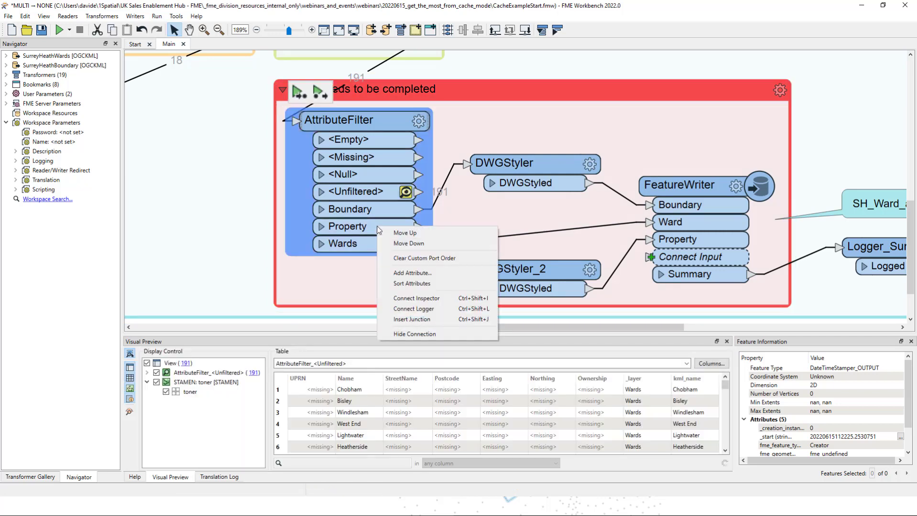
click(409, 244)
click(389, 296)
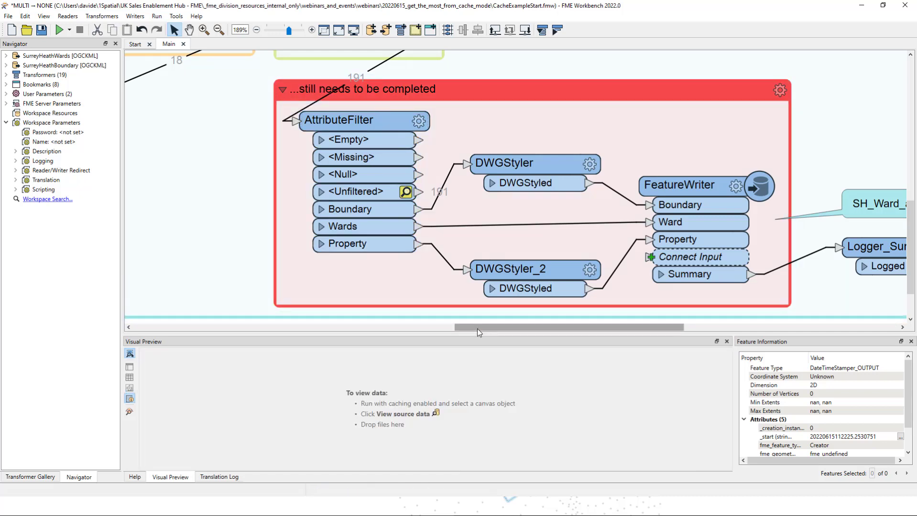
- Rerun the entire workspace with feature caching enabled
drag(477, 328, 518, 330)
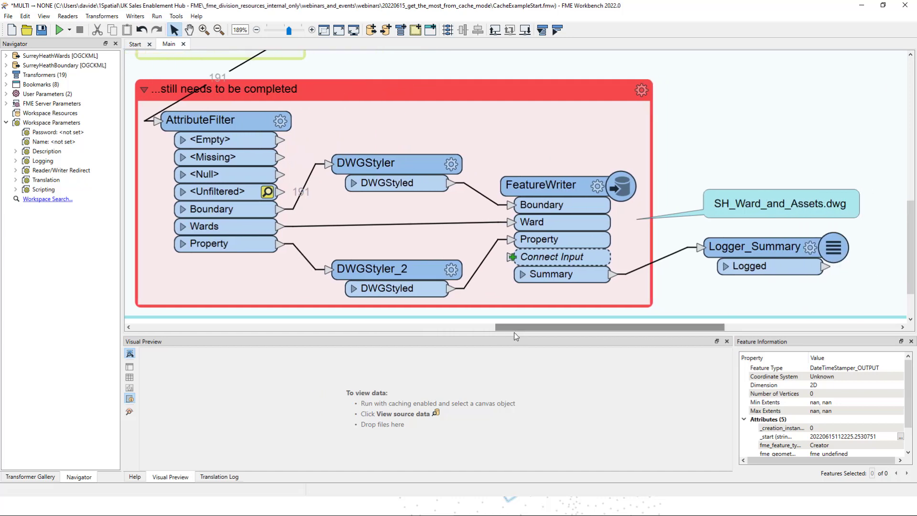
click(70, 30)
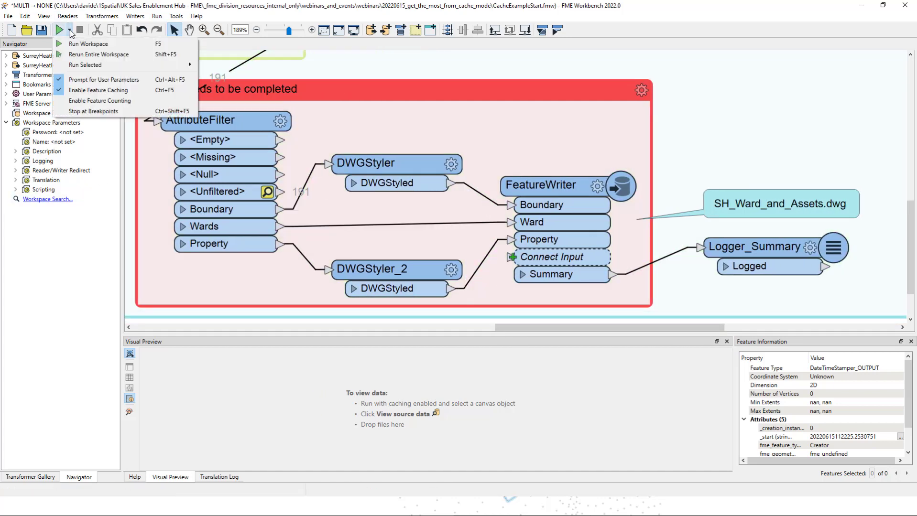
click(84, 60)
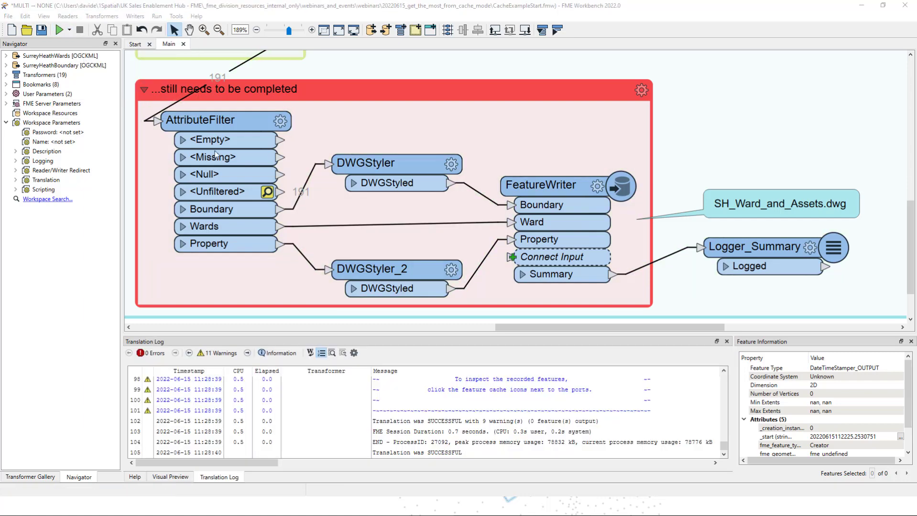
click(534, 295)
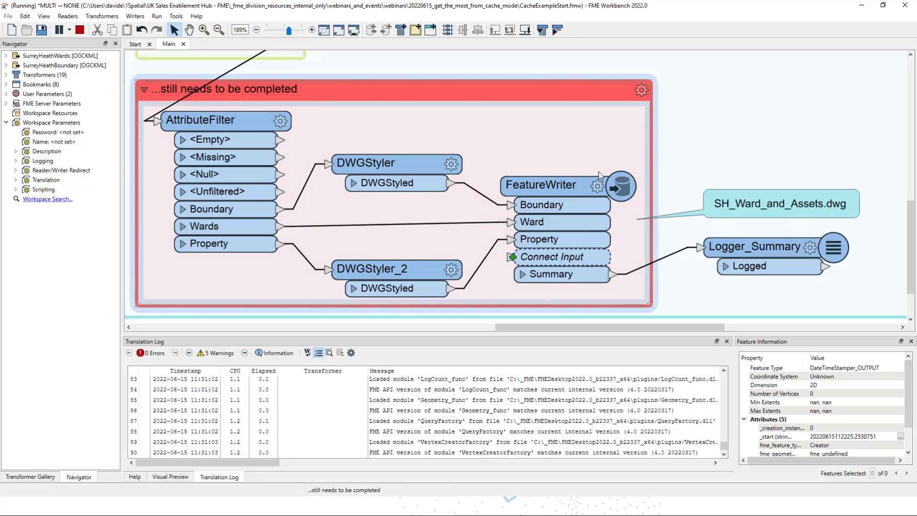
- Open the FeatureWriter's output folder and check the written SH_Ward_and_Assets.dwg file in File Explorer
click(547, 190)
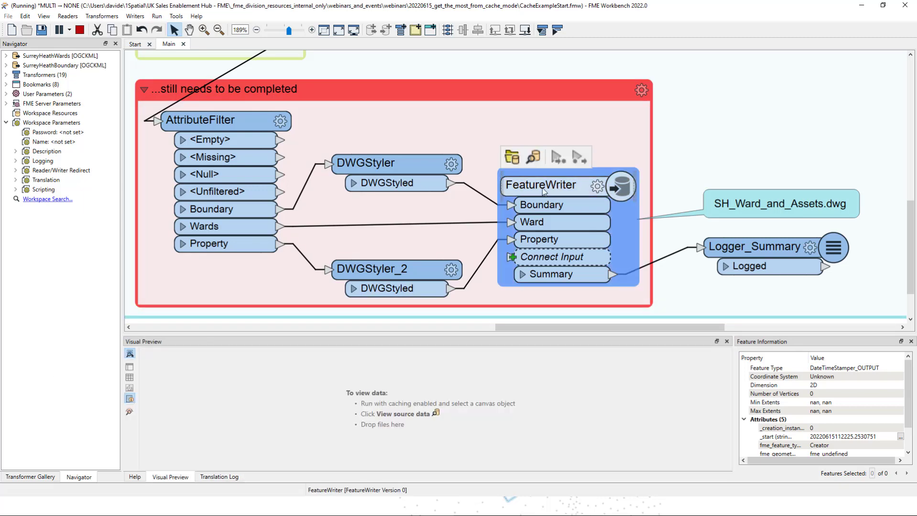
click(510, 159)
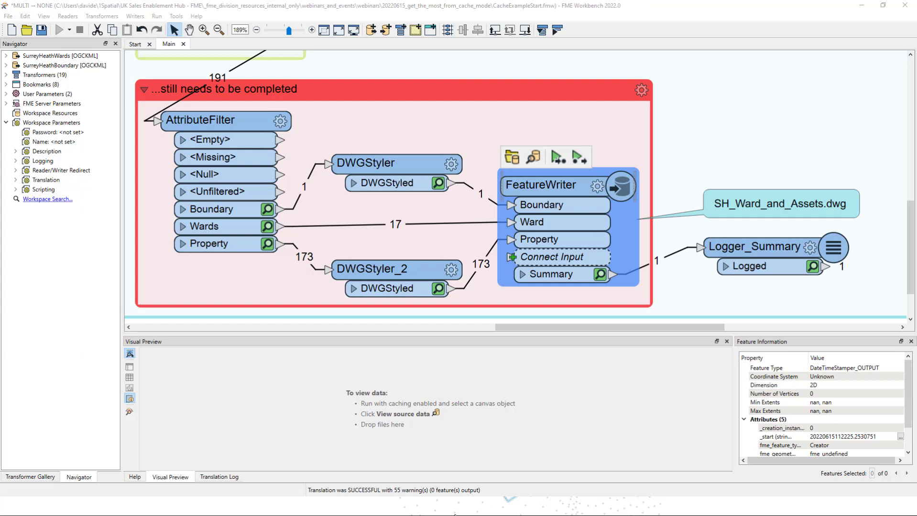
click(886, 5)
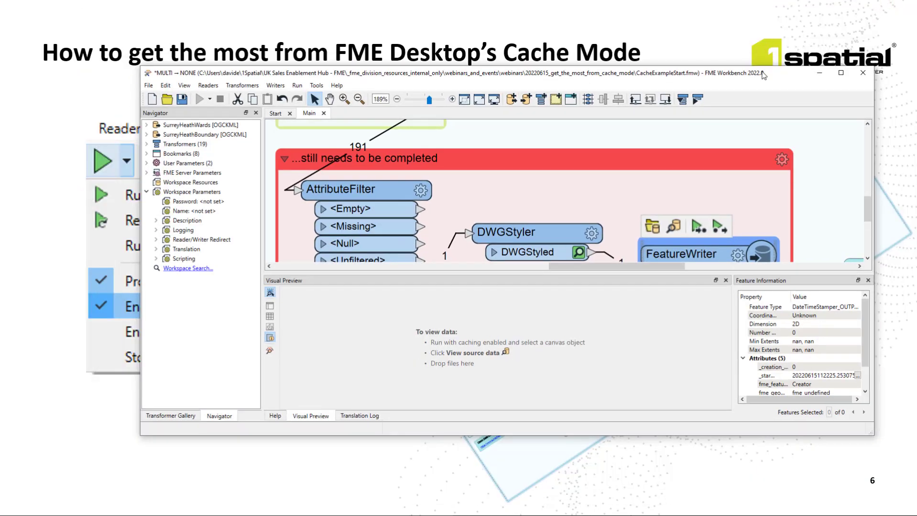
drag(764, 75, 693, 46)
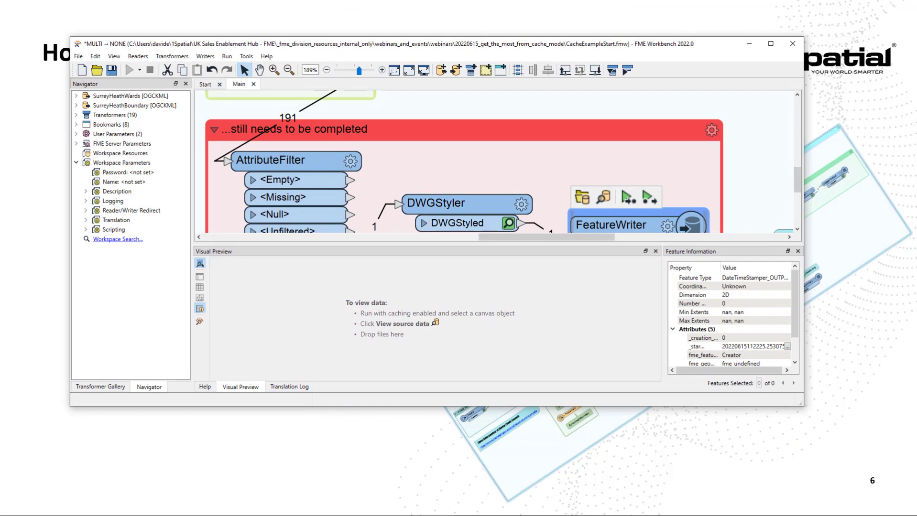
click(749, 43)
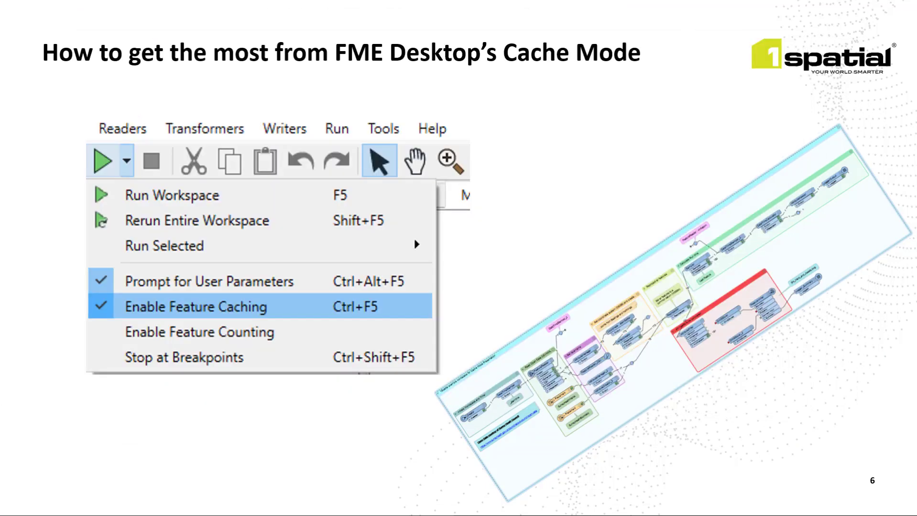
key(alt+Tab)
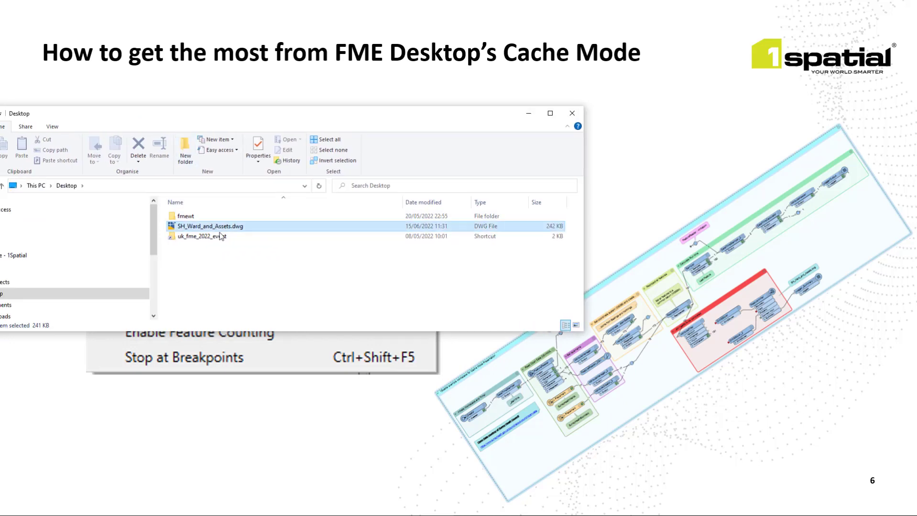
click(216, 229)
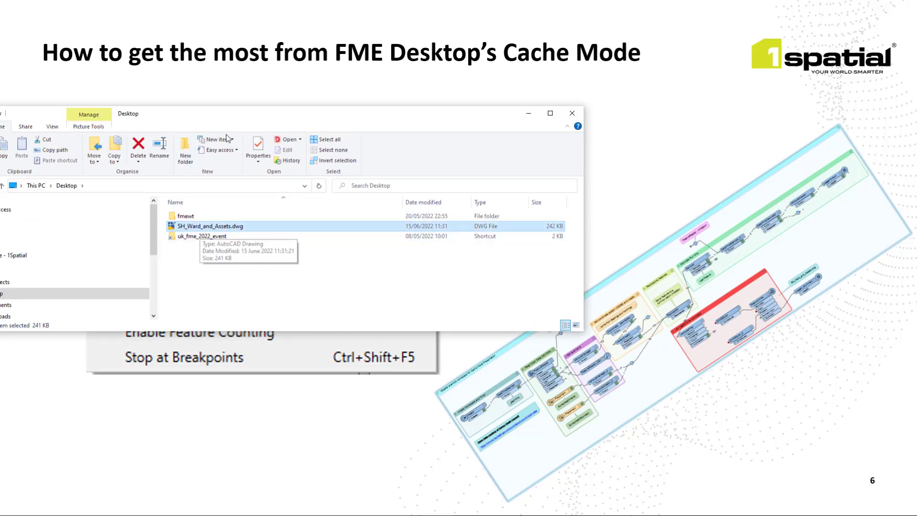
drag(247, 116, 0, 138)
key(alt+Tab)
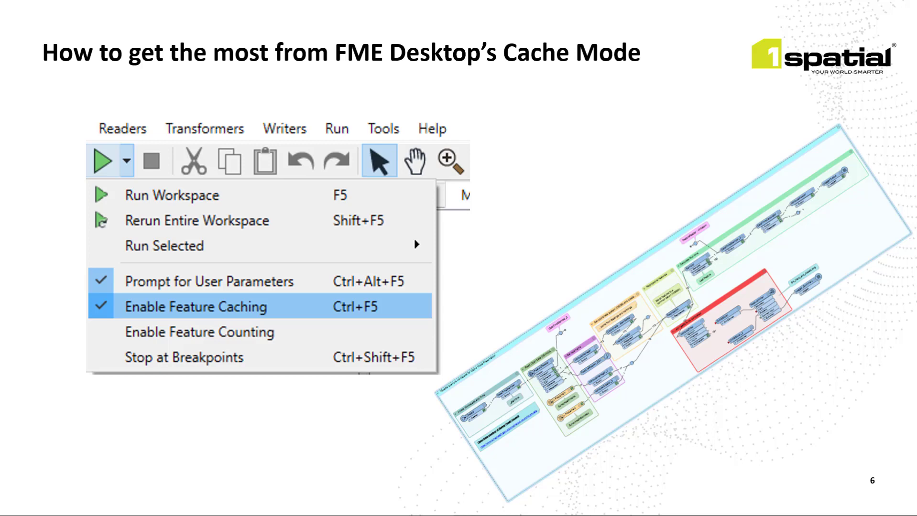
- Switch back to FME Workbench, maximise its window and view the whole workspace
key(alt+Tab)
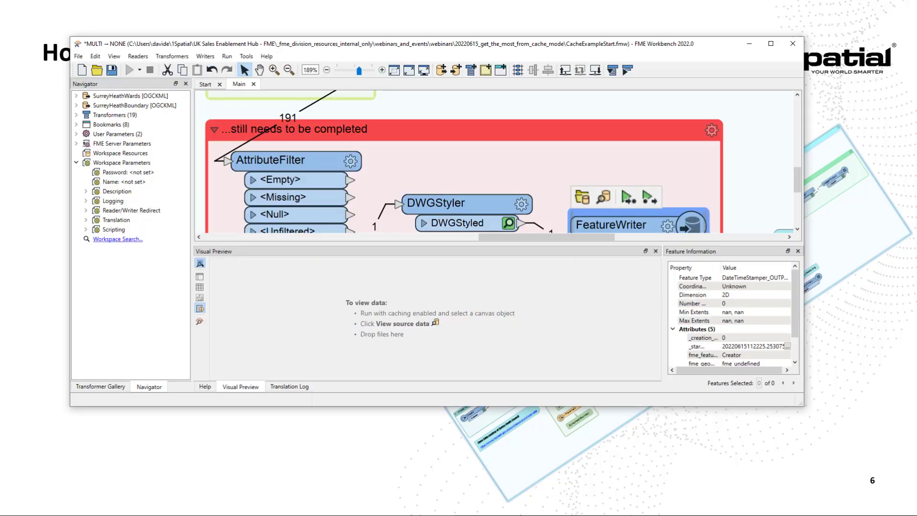
click(770, 43)
scroll(435, 317, down, 1)
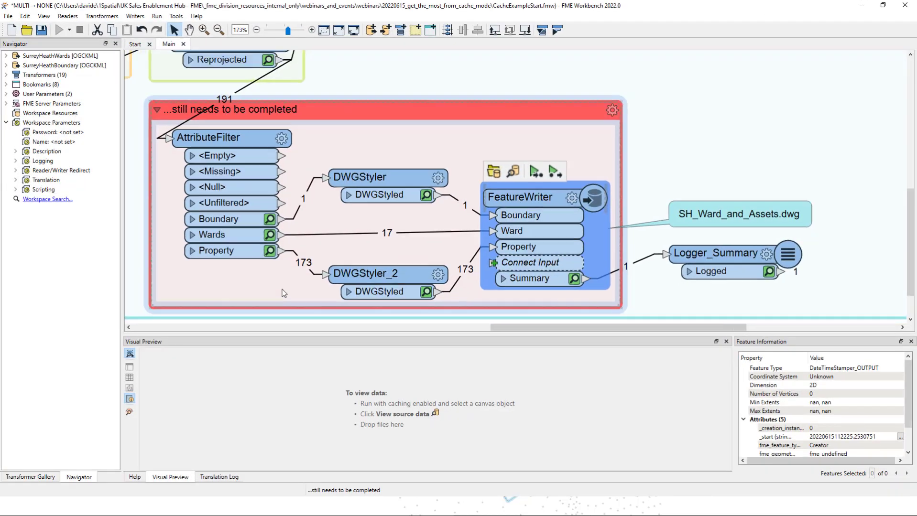
scroll(283, 293, down, 2)
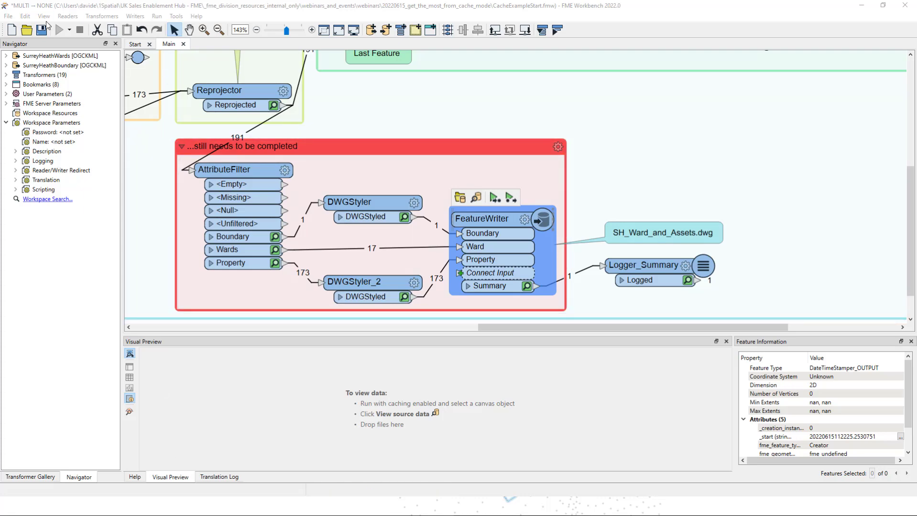
scroll(288, 210, down, 6)
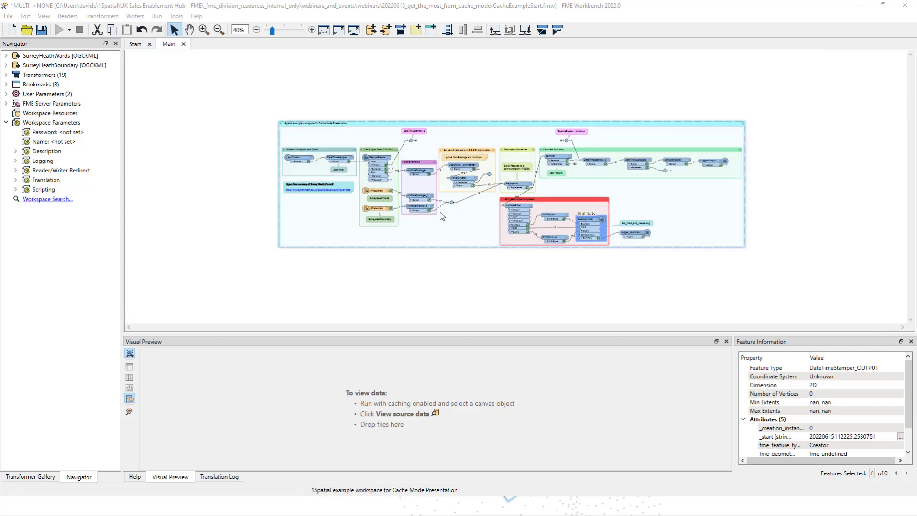
scroll(440, 216, down, 1)
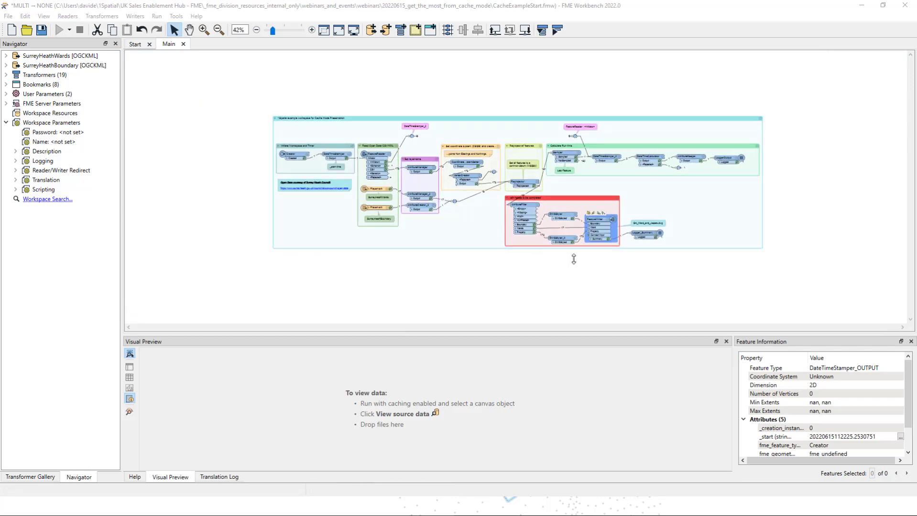
- Start saving the workspace as a template and name it SurreyHeathOpenDataProcess
click(8, 17)
click(47, 127)
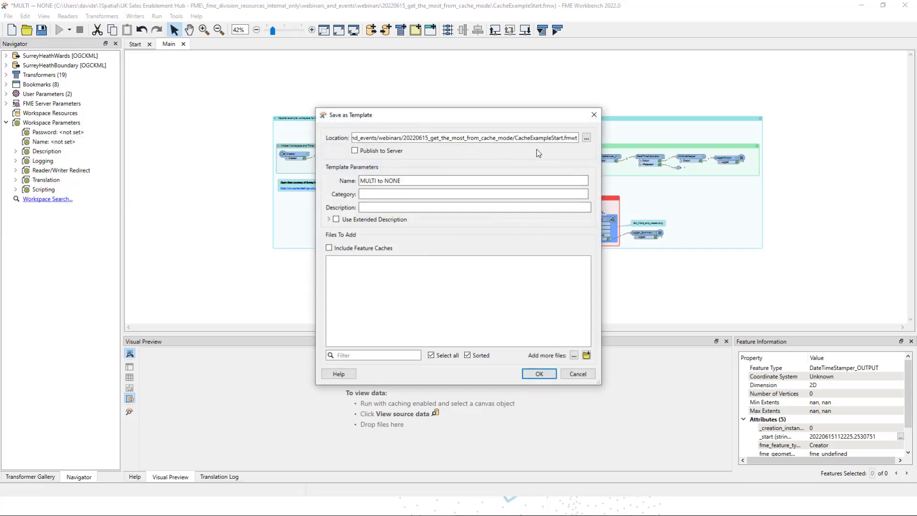
triple_click(520, 141)
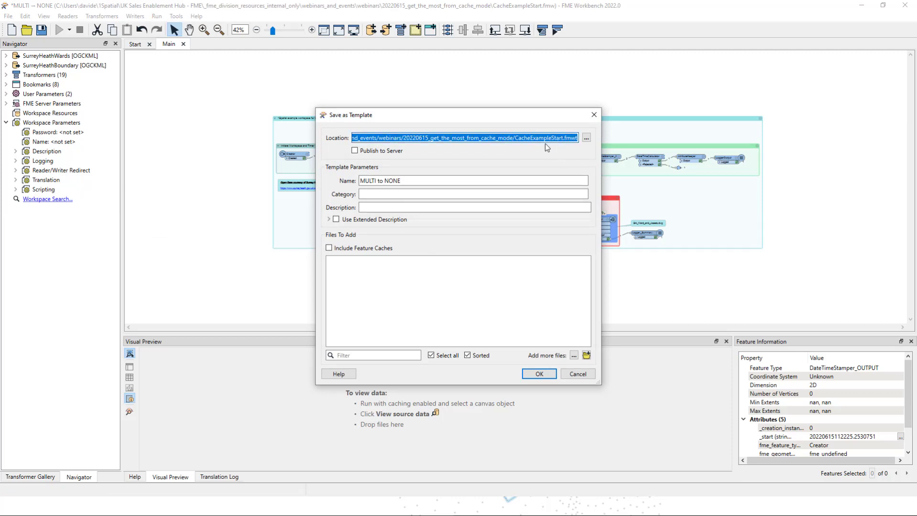
drag(515, 138, 578, 138)
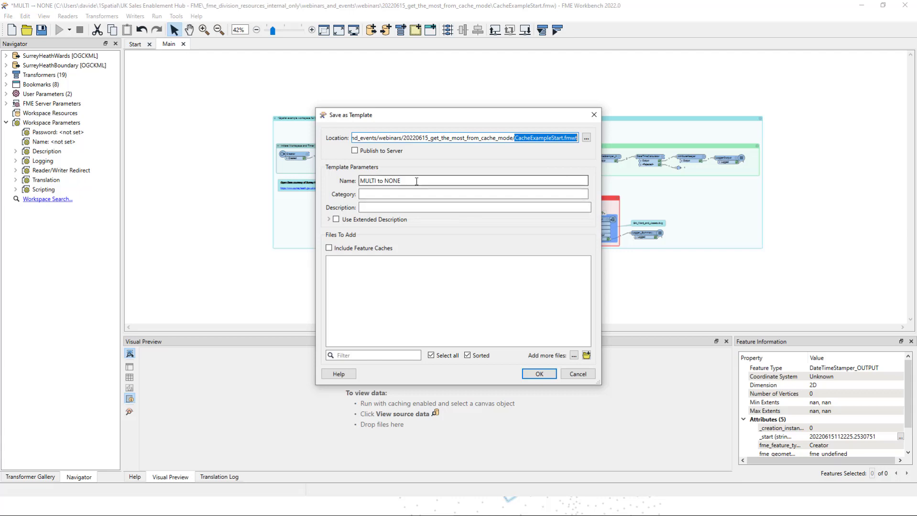
triple_click(453, 182)
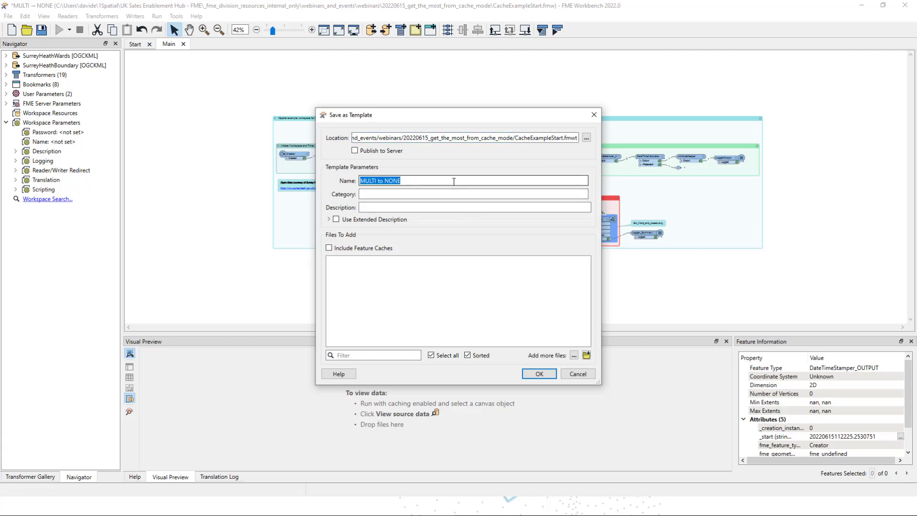
text(SurreyHeathOpenDataProcv)
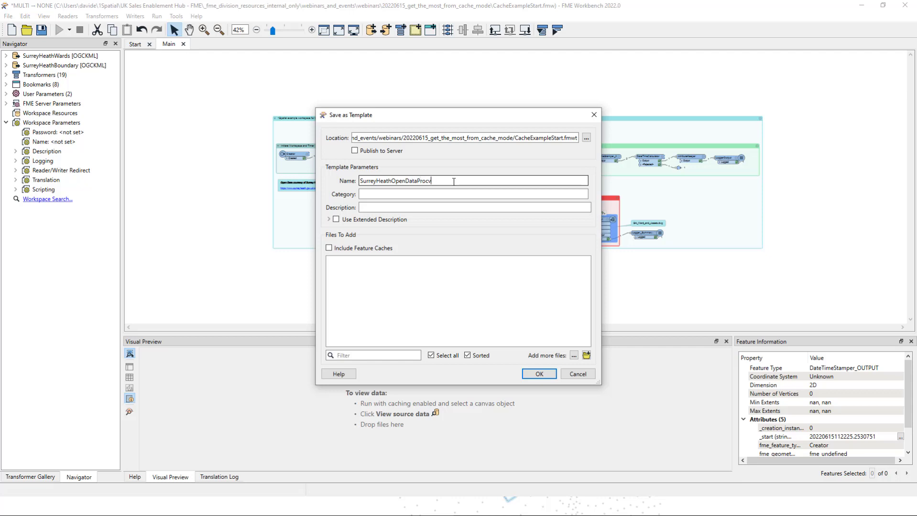
key(BackSpace)
text(ess)
- Include the feature caches in the template and save it, replacing the existing CacheExampleStart.fmwt
click(353, 249)
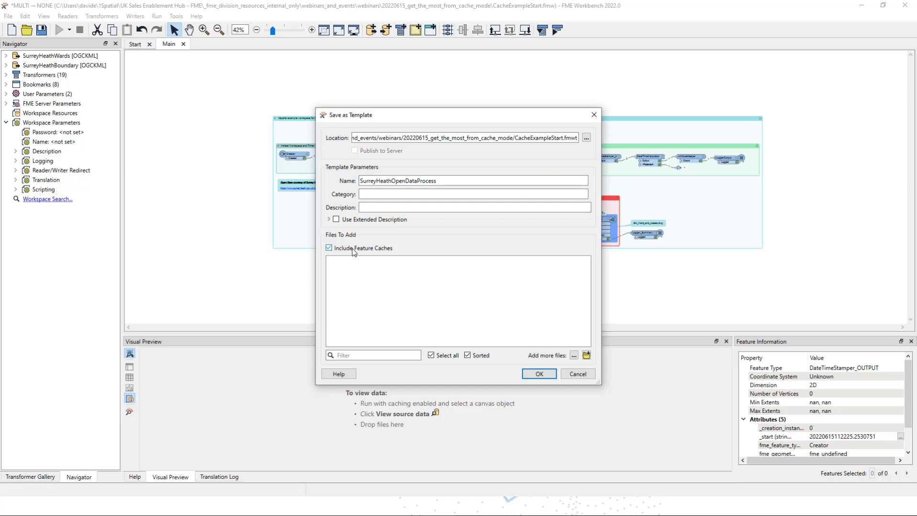
click(551, 376)
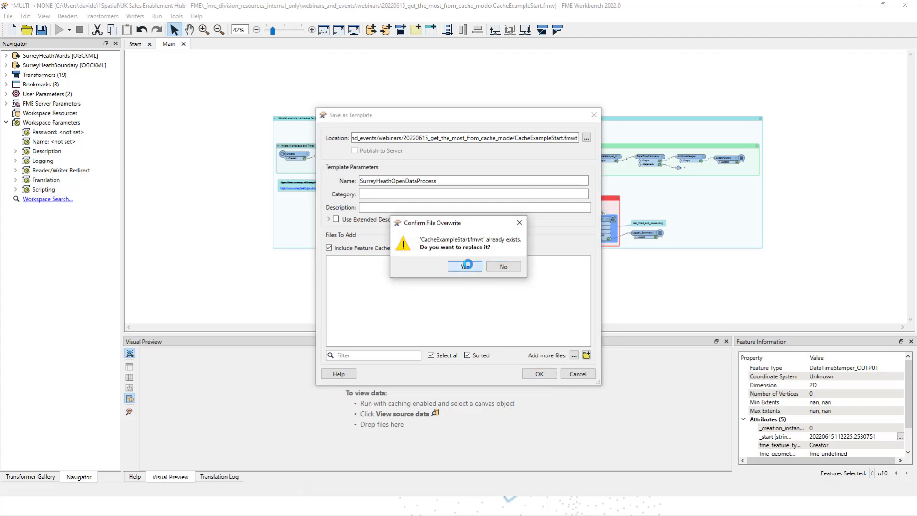
click(465, 266)
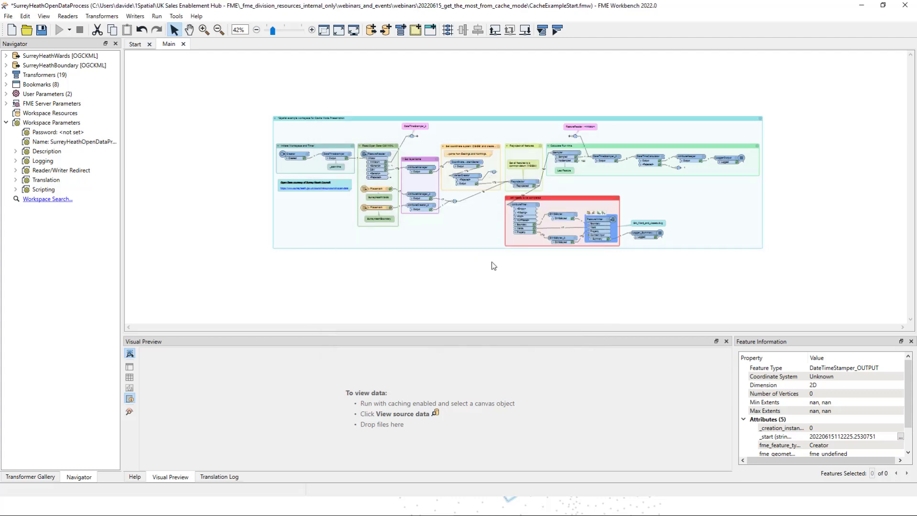
- Close the current workspace without saving changes and open the CacheExampleStart.fmwt template from the recent files
click(183, 44)
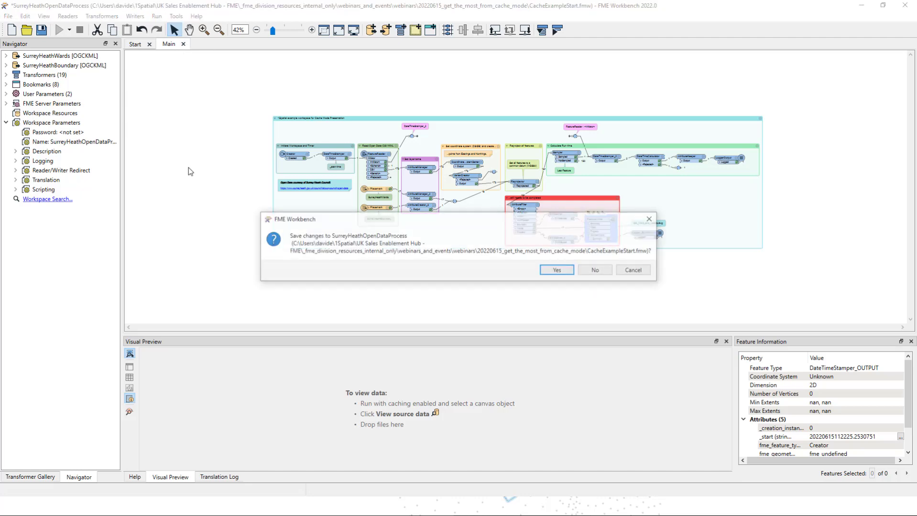
click(598, 270)
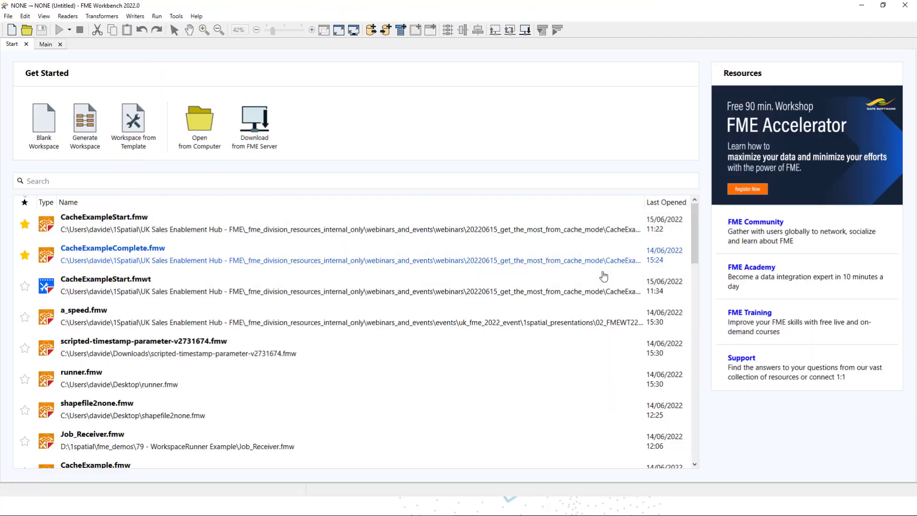
click(106, 280)
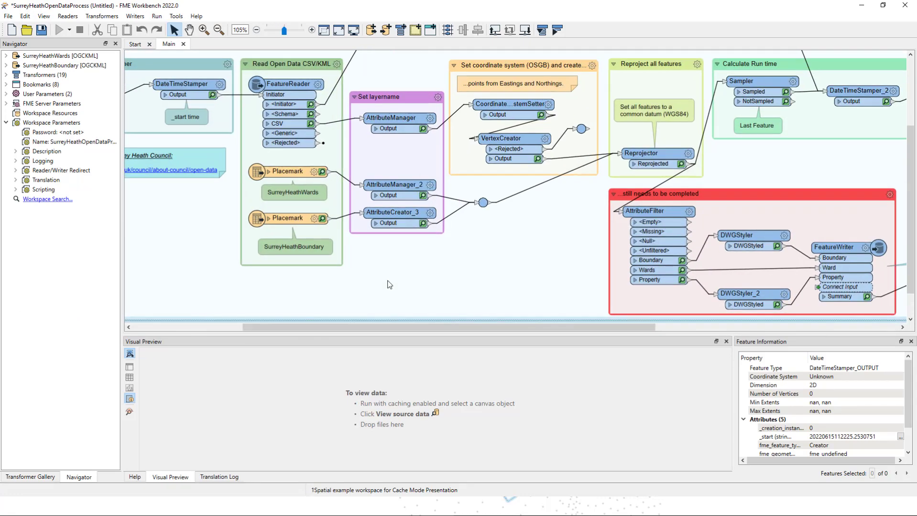
- Inspect the cached features of the AttributeFilter's Wards output in the table and map preview
click(695, 271)
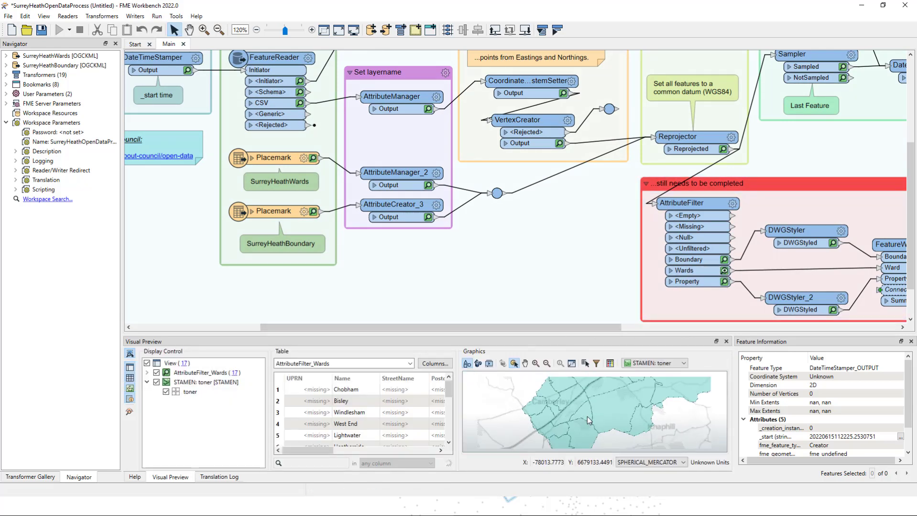
scroll(588, 417, down, 3)
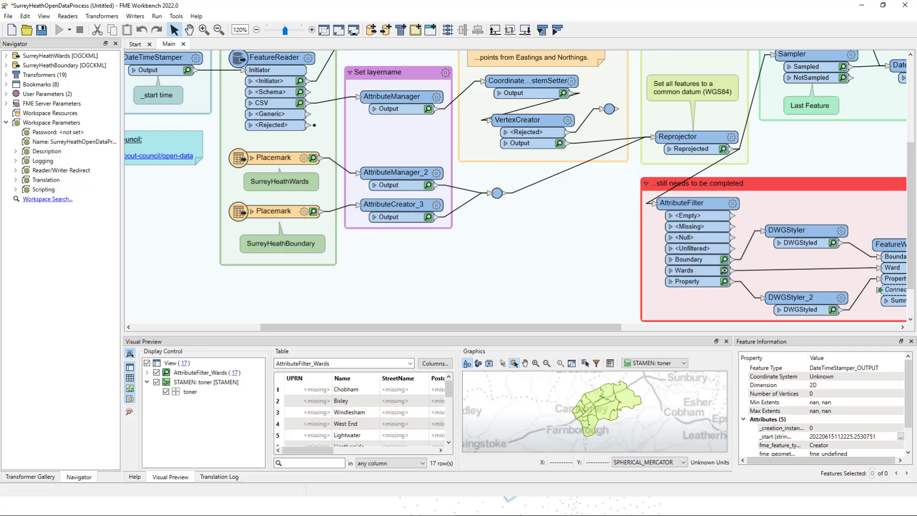
scroll(302, 95, up, 2)
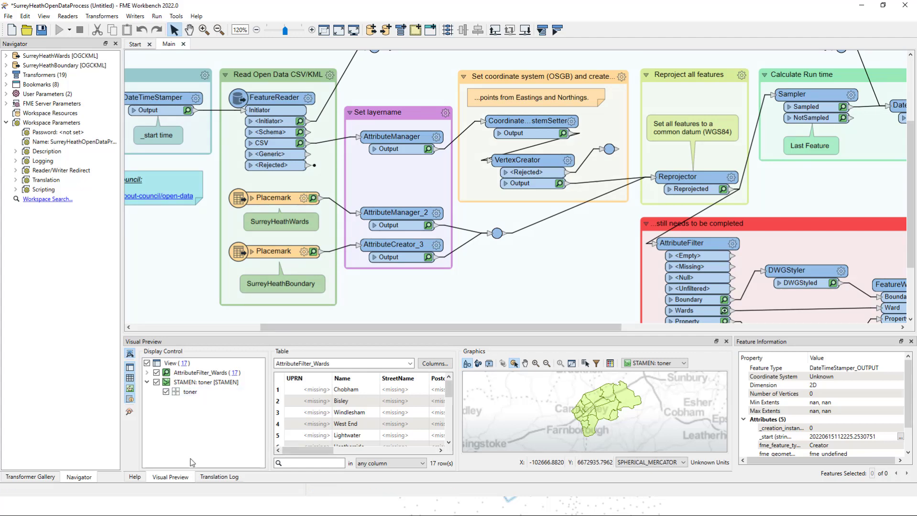
- Rerun the entire workspace with feature caching on, keeping the default source KML parameters, and check the session duration in the enlarged translation log
click(220, 476)
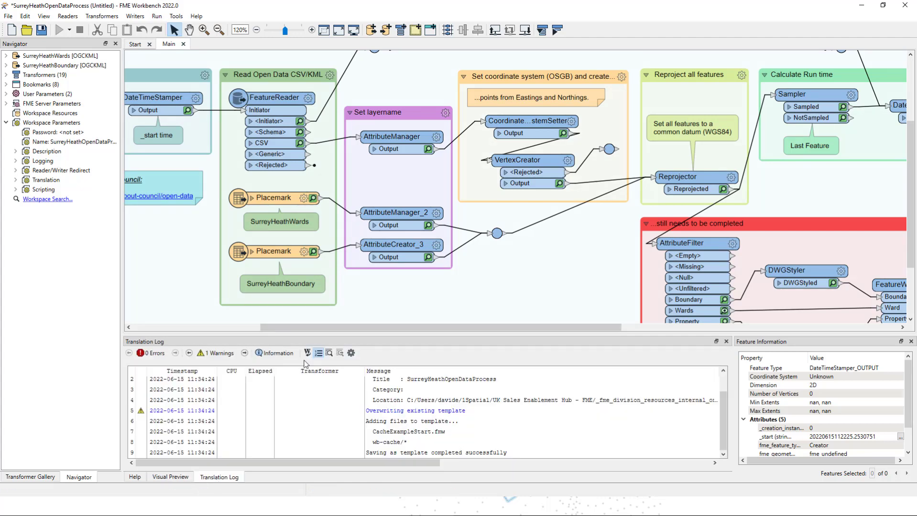
click(68, 30)
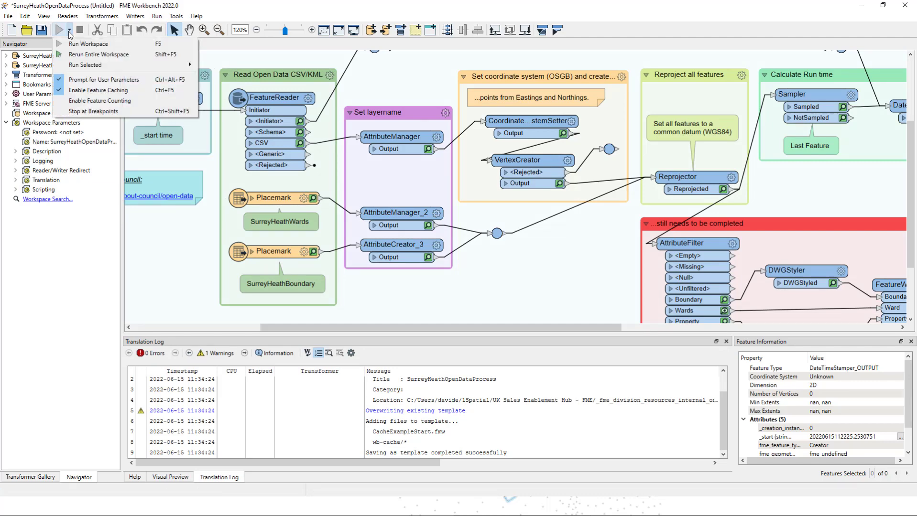
click(91, 55)
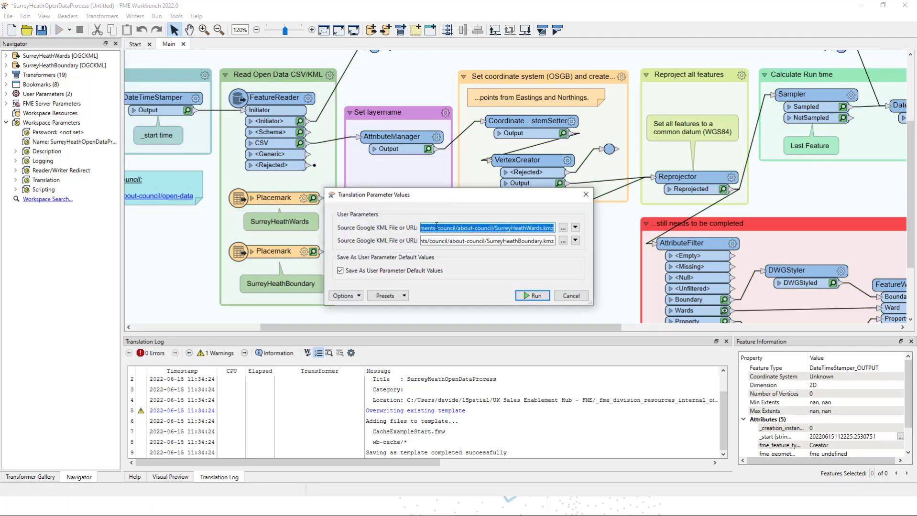
click(535, 297)
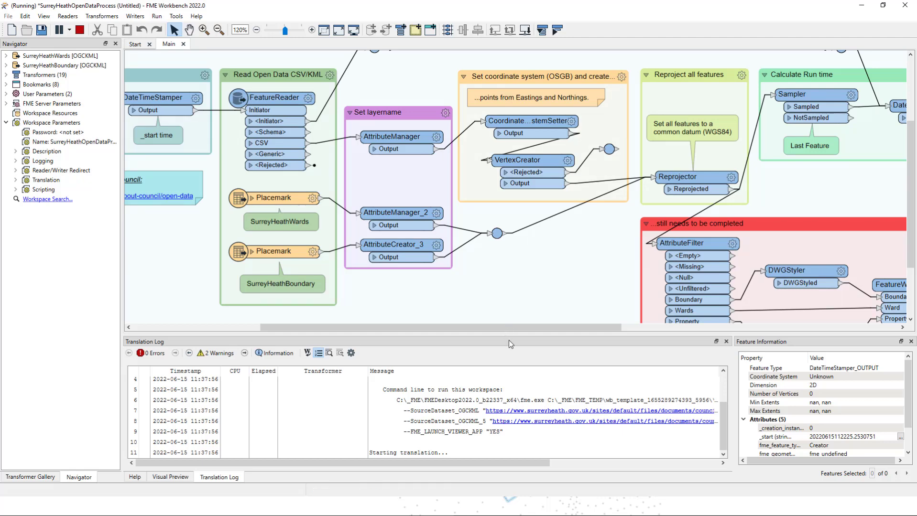
drag(511, 336, 517, 251)
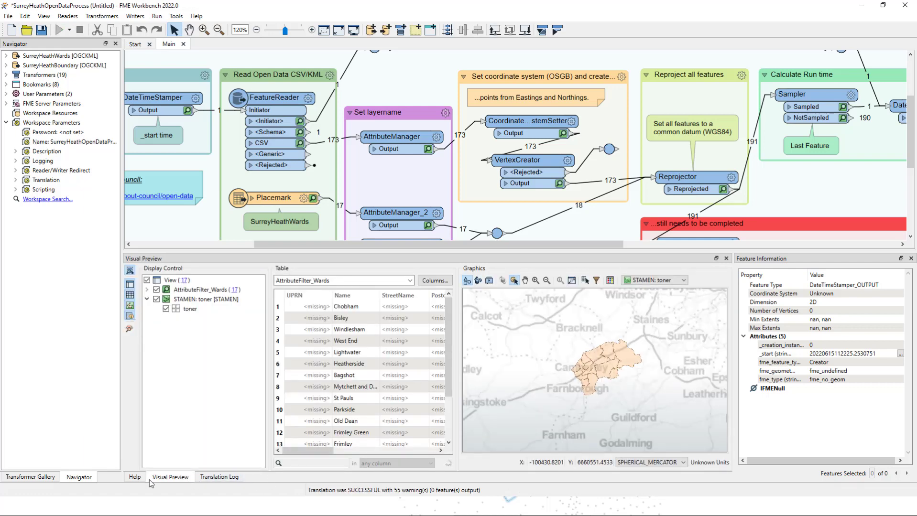
click(224, 478)
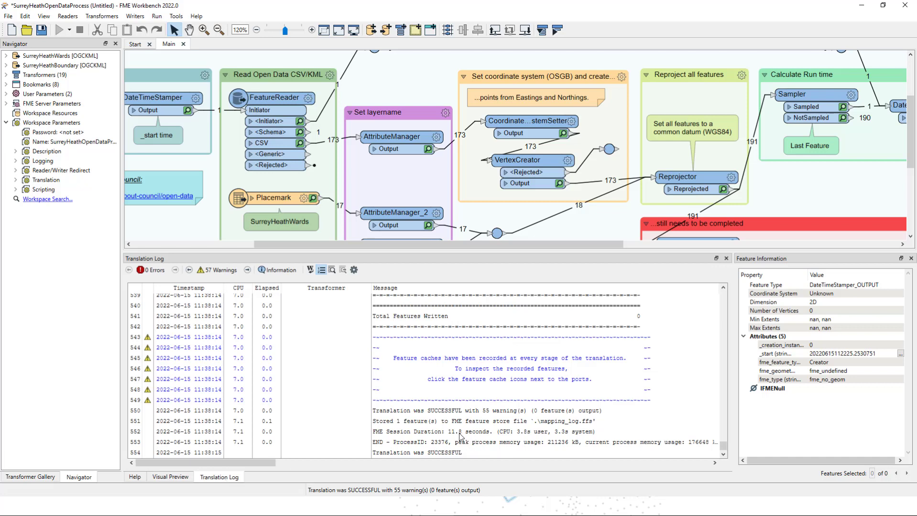
- Disable feature caching and run the workspace with the same default source KML parameters
click(70, 30)
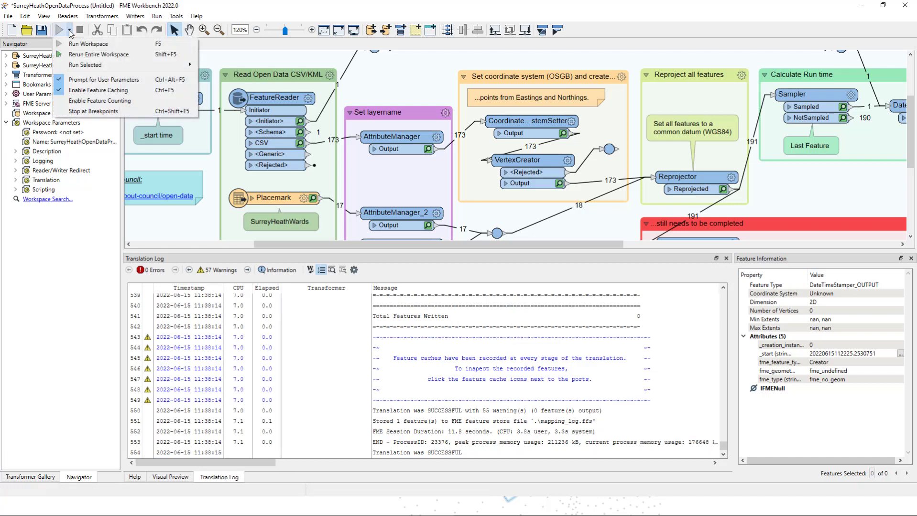
click(84, 92)
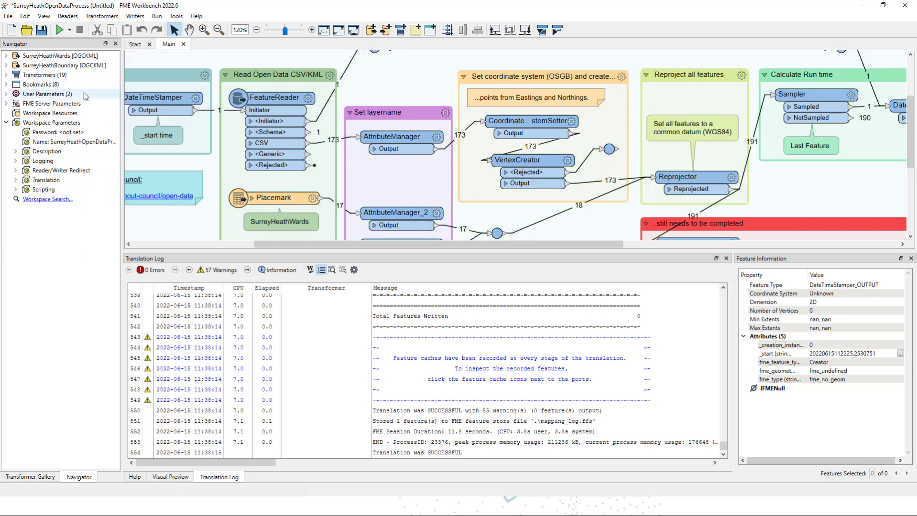
click(70, 31)
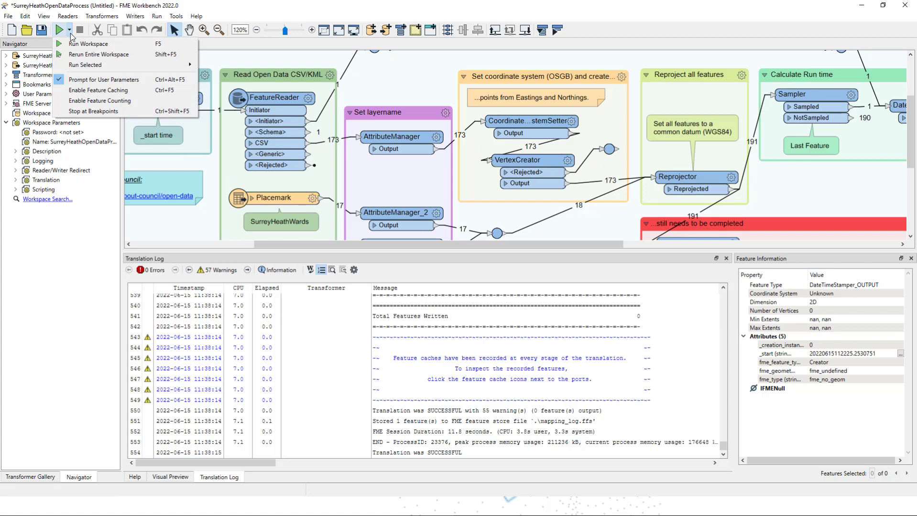
click(80, 44)
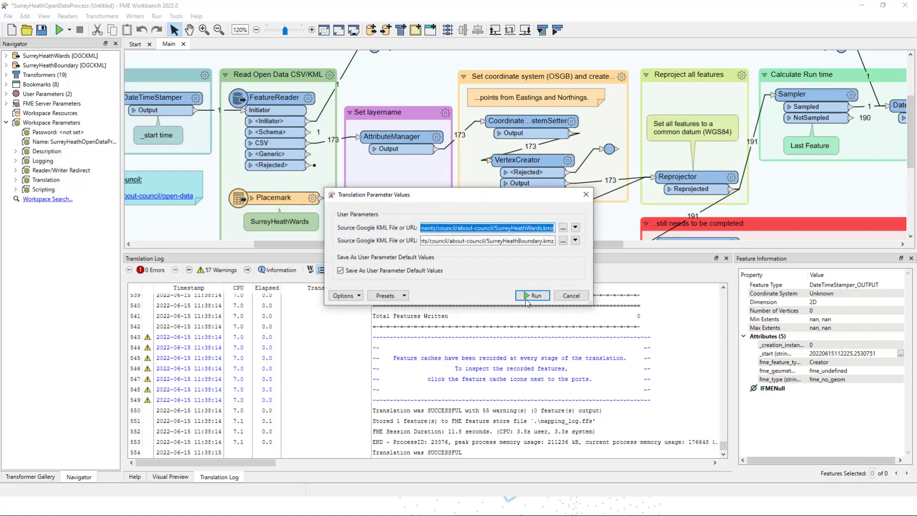
click(530, 297)
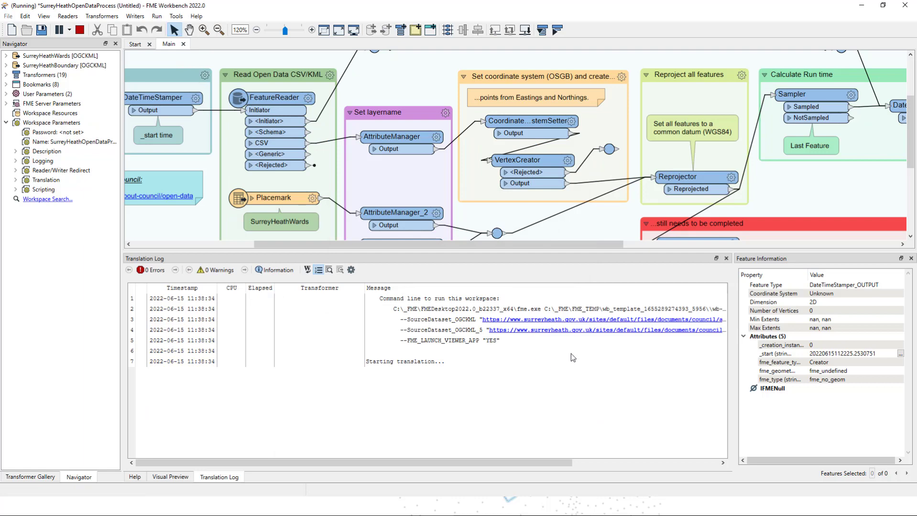